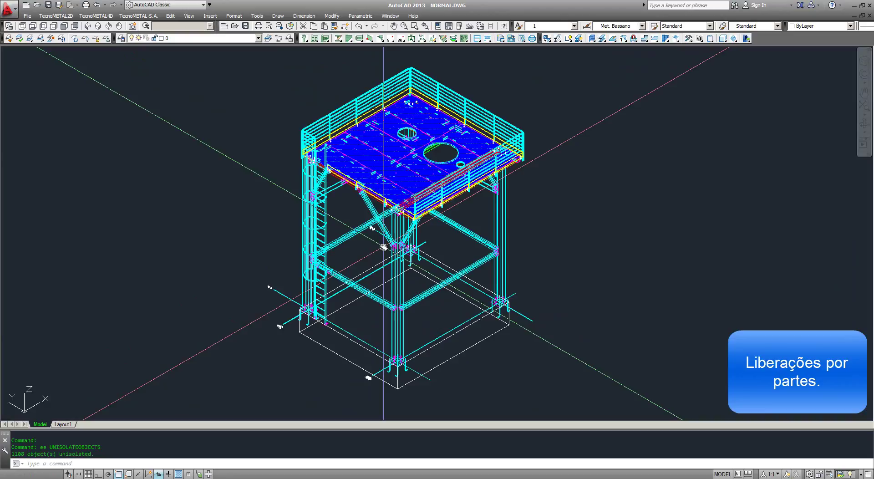
# Step: Switch to the front elevation with V2 and frame the column bases
pyautogui.write('v2')
pyautogui.press('Return')
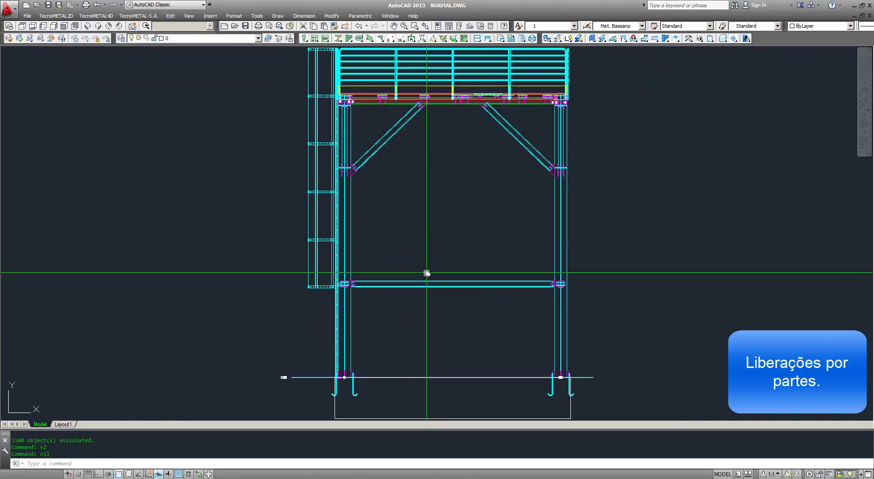
pyautogui.scroll(-3, 273, 224)
pyautogui.scroll(3, 271, 291)
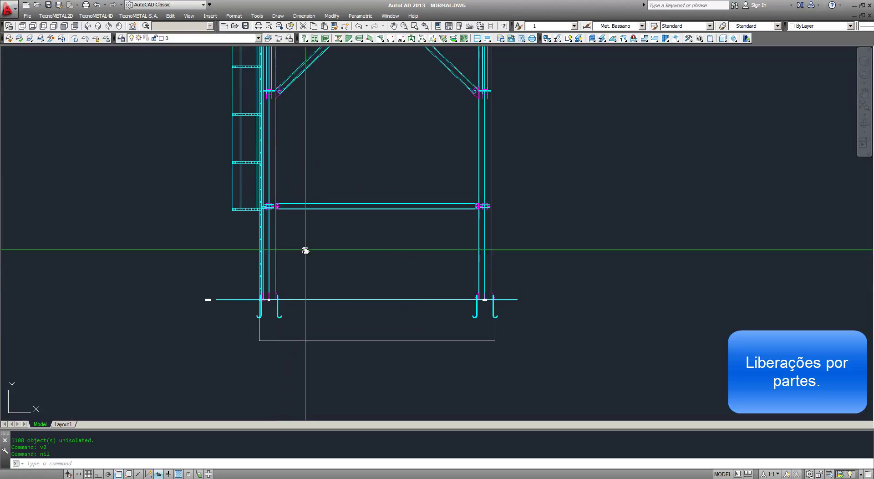
pyautogui.scroll(-3, 305, 251)
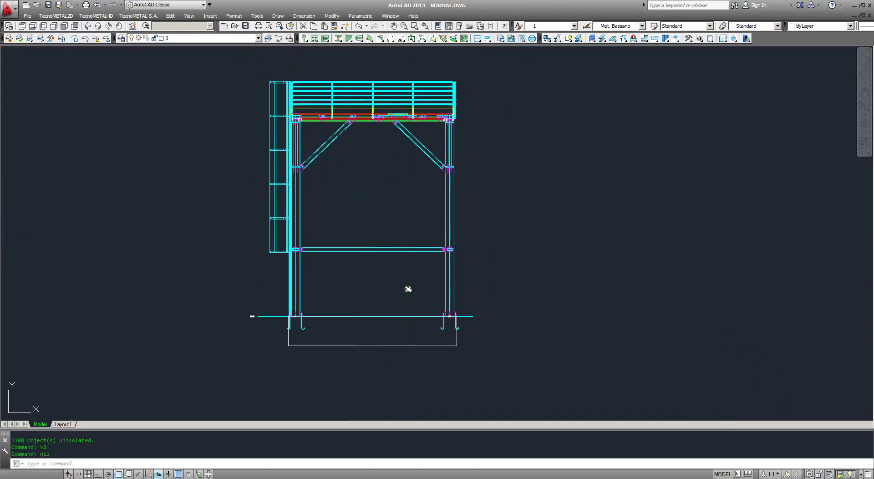
pyautogui.moveTo(406, 288); pyautogui.dragTo(433, 287, button='middle')
# Step: Crossing-select the rectangular base outline beneath the columns
pyautogui.click(521, 355)
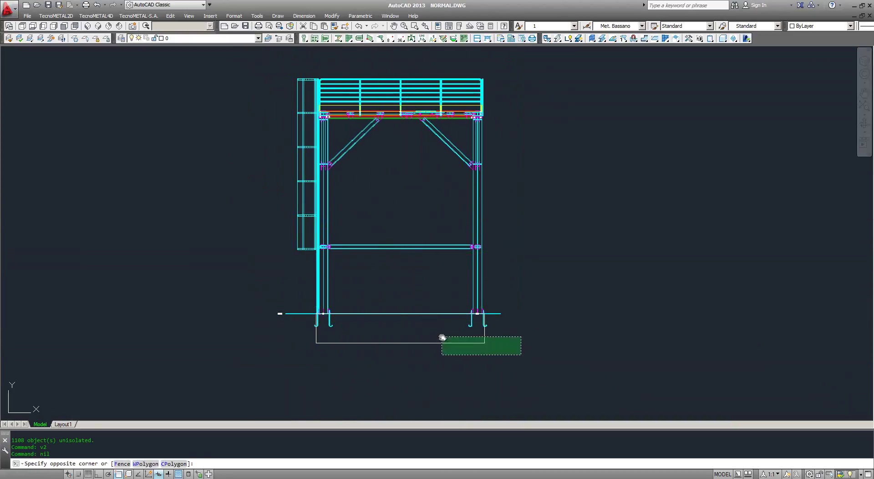
pyautogui.click(442, 337)
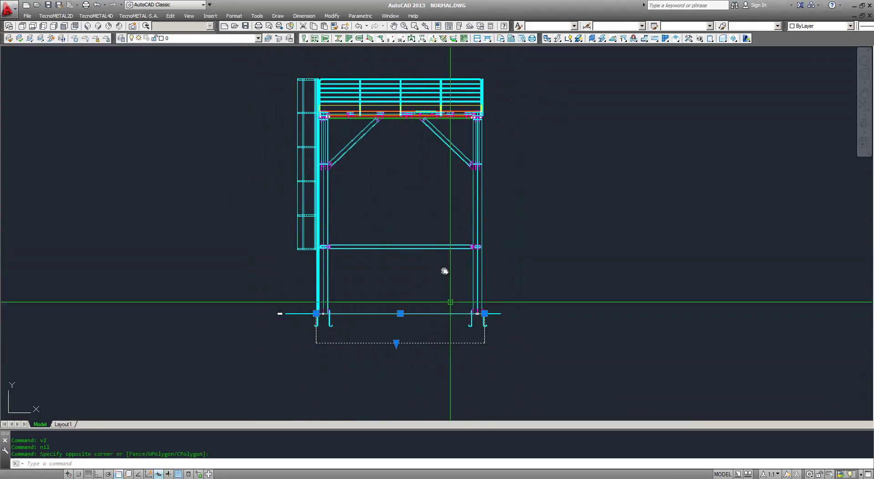
pyautogui.moveTo(450, 154); pyautogui.dragTo(456, 158, button='middle')
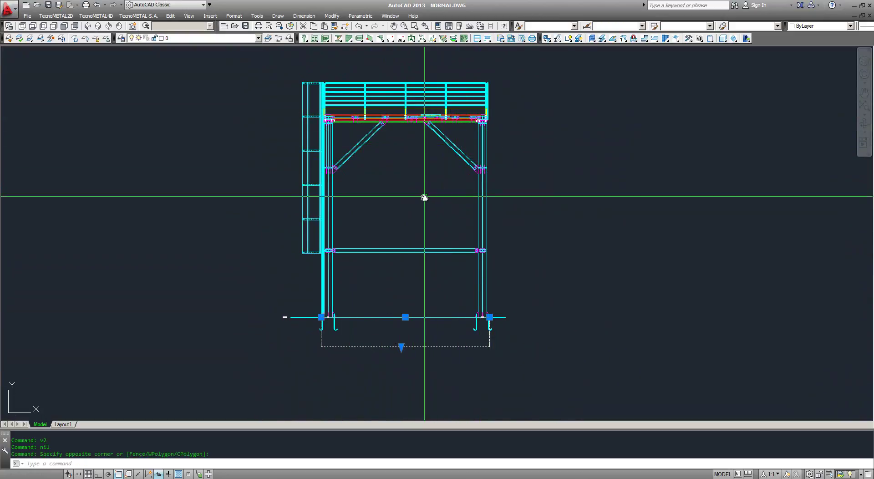
pyautogui.scroll(-2, 447, 337)
pyautogui.scroll(3, 449, 337)
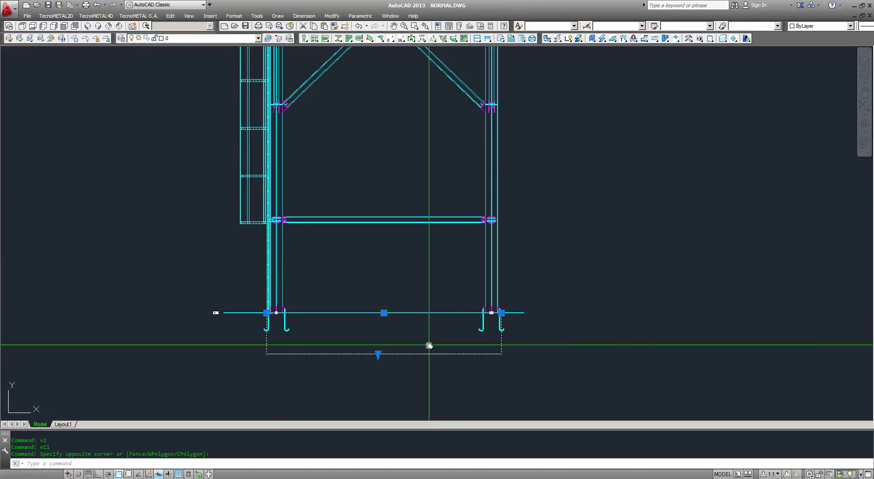
# Step: Hide the base outline with HH and isolate the anchor bolts with II
pyautogui.write('hh')
pyautogui.press('Return')
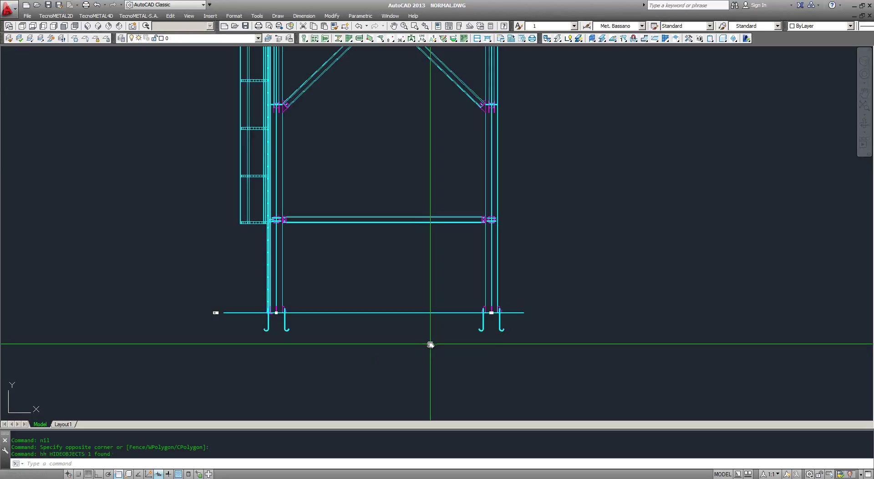
pyautogui.click(543, 365)
pyautogui.click(237, 326)
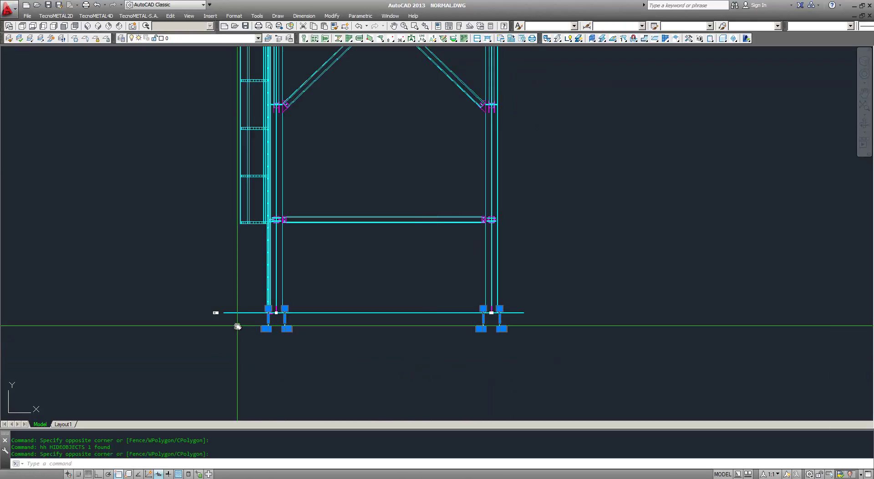
pyautogui.write('ii')
pyautogui.press('Return')
# Step: Show the isolated bolts in 3D isometric (V5, V1) and frame all four groups
pyautogui.write('v5')
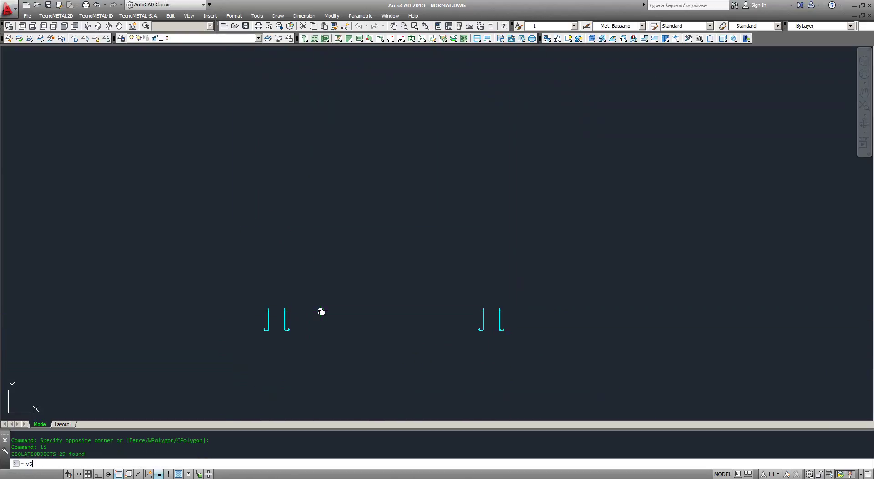
pyautogui.press('Return')
pyautogui.write('v1')
pyautogui.press('Return')
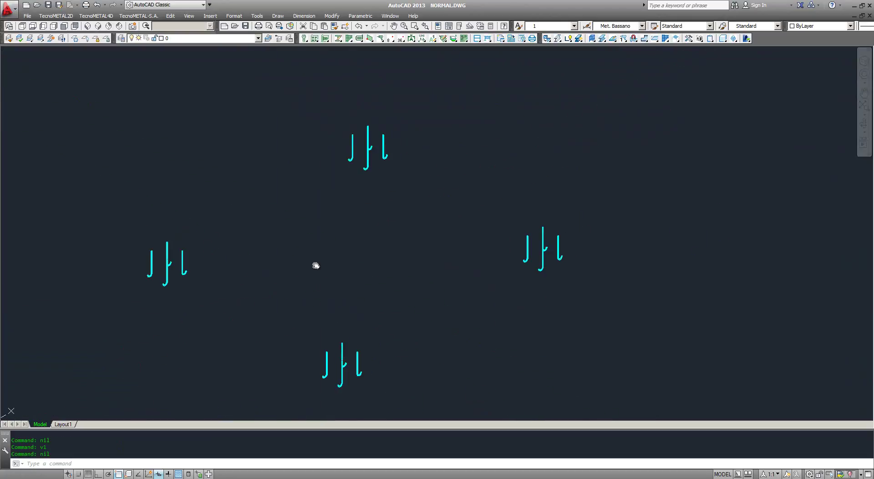
pyautogui.moveTo(322, 276); pyautogui.dragTo(333, 256, button='middle')
pyautogui.moveTo(478, 195); pyautogui.dragTo(492, 238, button='middle')
pyautogui.moveTo(297, 322); pyautogui.dragTo(341, 316, button='middle')
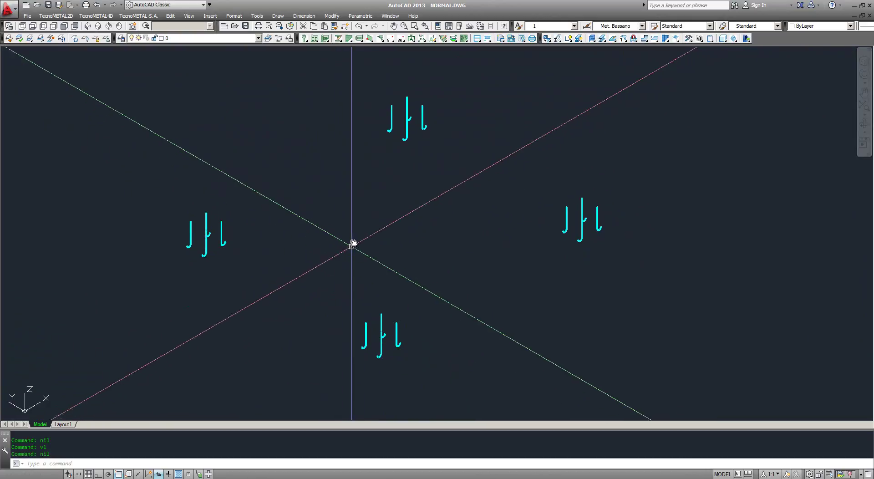
pyautogui.scroll(-3, 358, 233)
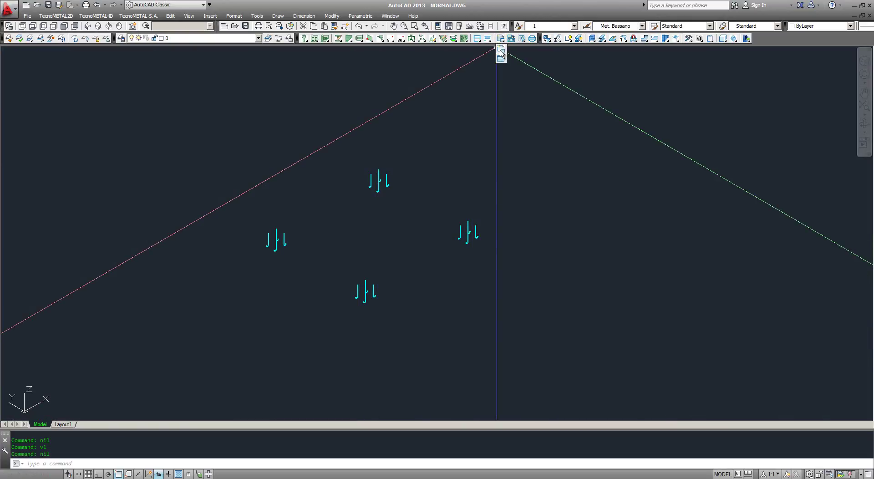
# Step: Start a 3D-to-list extraction with the list renamed chumbadores
pyautogui.click(501, 53)
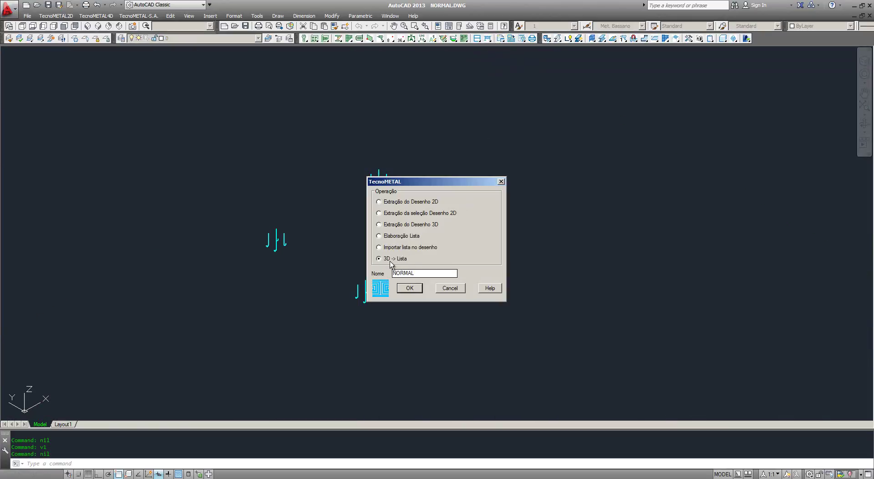
pyautogui.moveTo(426, 273); pyautogui.dragTo(370, 274)
pyautogui.write('chumbadores')
pyautogui.click(415, 288)
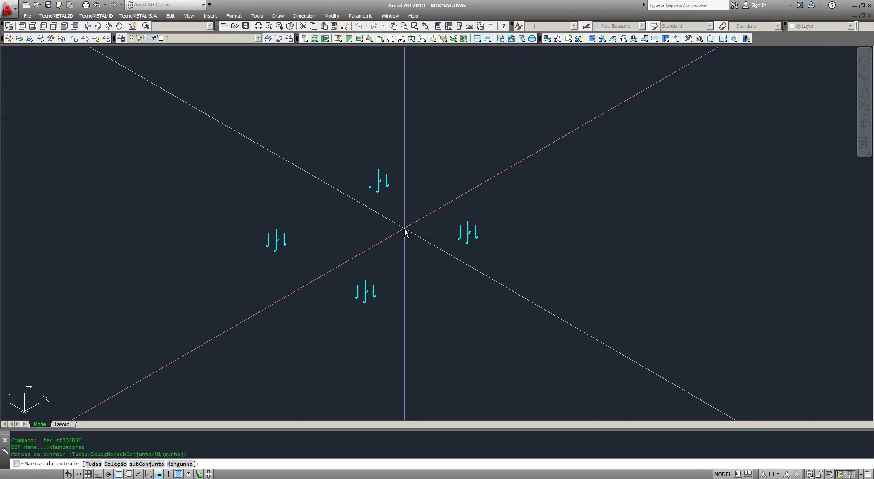
# Step: Extract only selected marks, without bolts, with real weight, from all 29 anchor-bolt pieces
pyautogui.write('s')
pyautogui.press('Return')
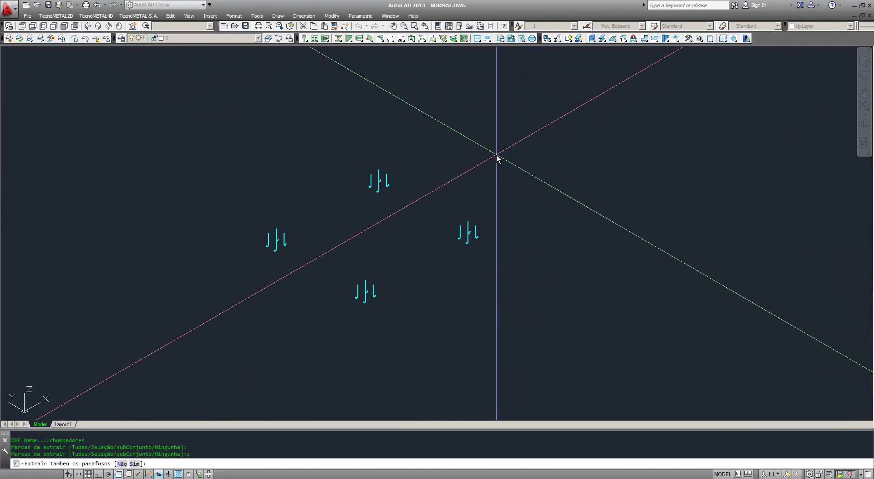
pyautogui.press('Return')
pyautogui.write('s')
pyautogui.press('Return')
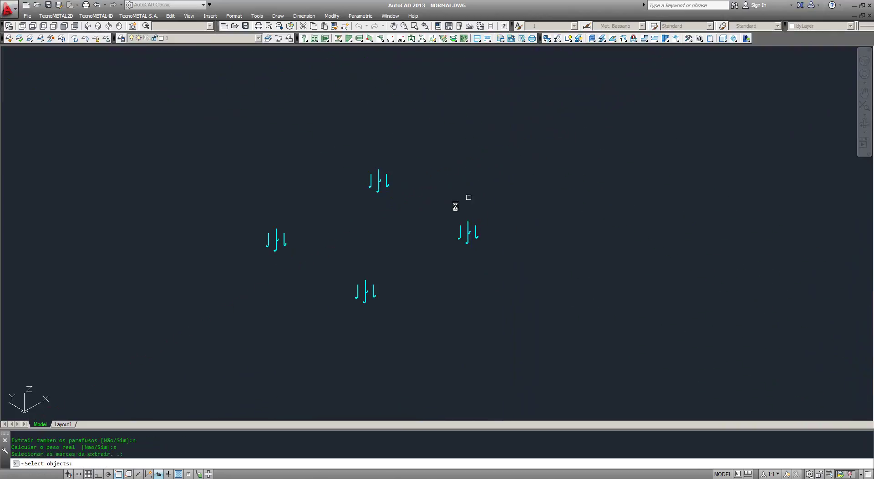
pyautogui.click(593, 96)
pyautogui.click(115, 377)
pyautogui.press('Return')
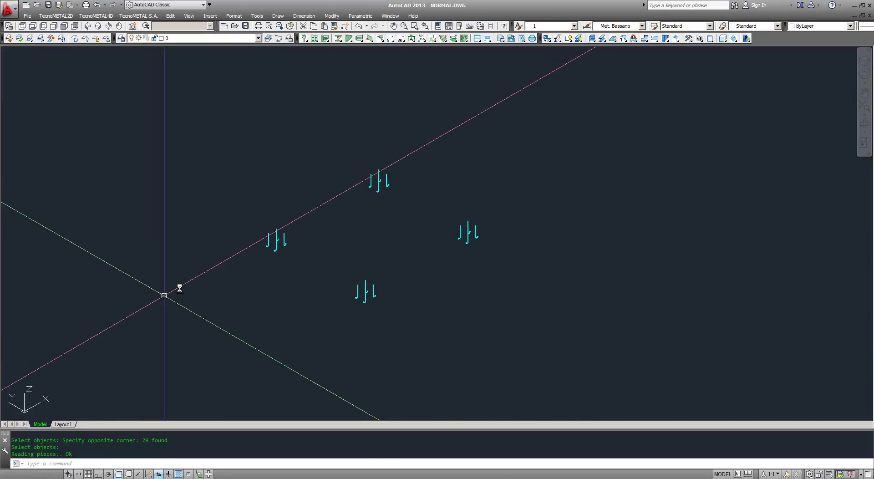
pyautogui.moveTo(547, 38); pyautogui.dragTo(550, 106)
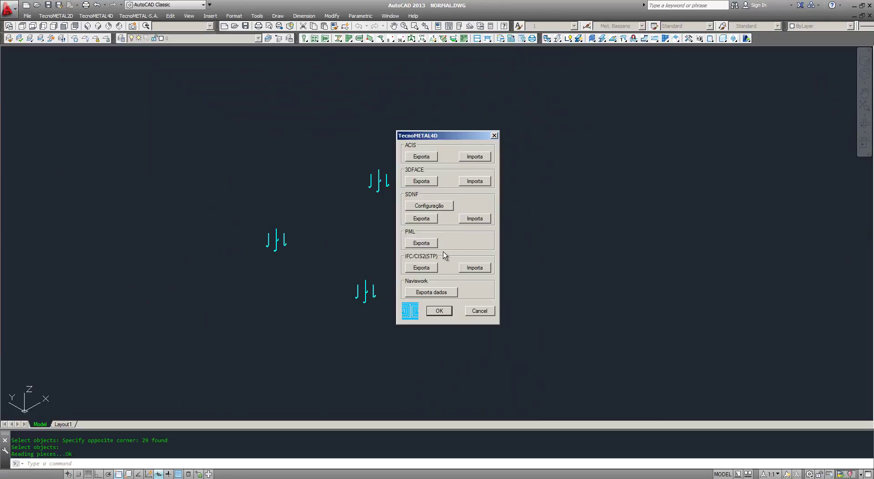
# Step: Export all 29 anchor-bolt pieces to IFC 2x3 with profiles and plates included
pyautogui.click(420, 268)
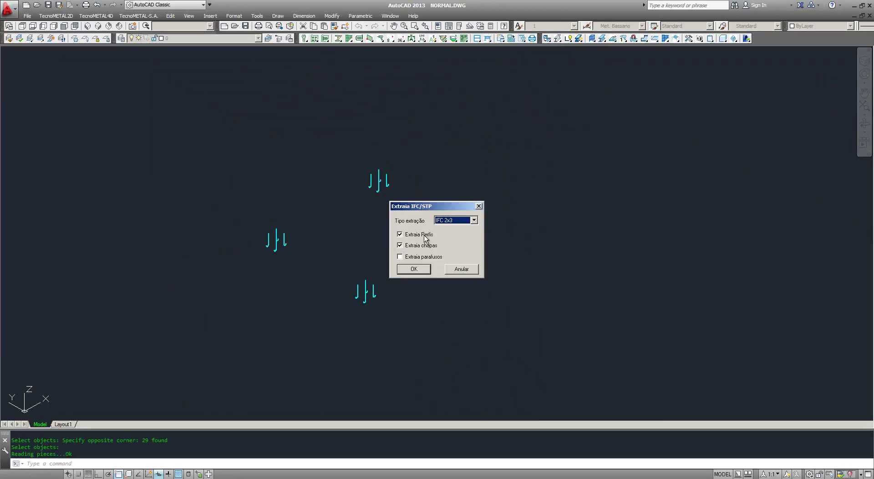
pyautogui.click(413, 269)
pyautogui.click(565, 123)
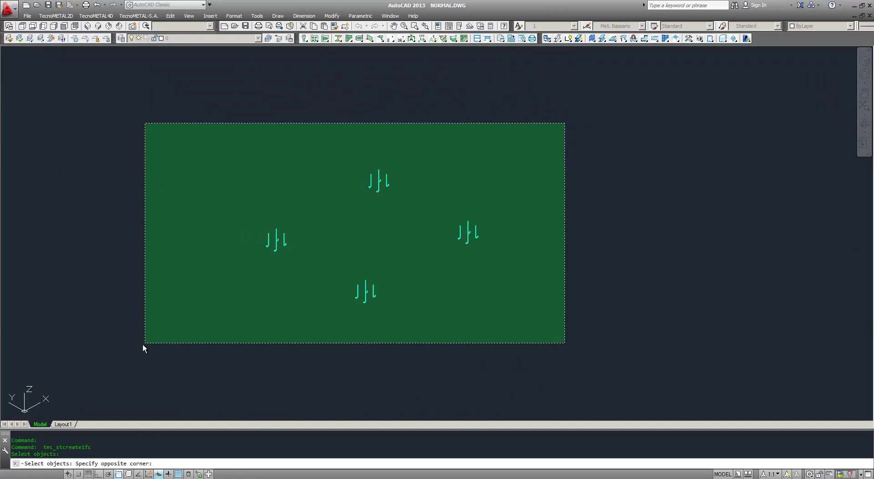
pyautogui.click(143, 344)
pyautogui.rightClick(165, 307)
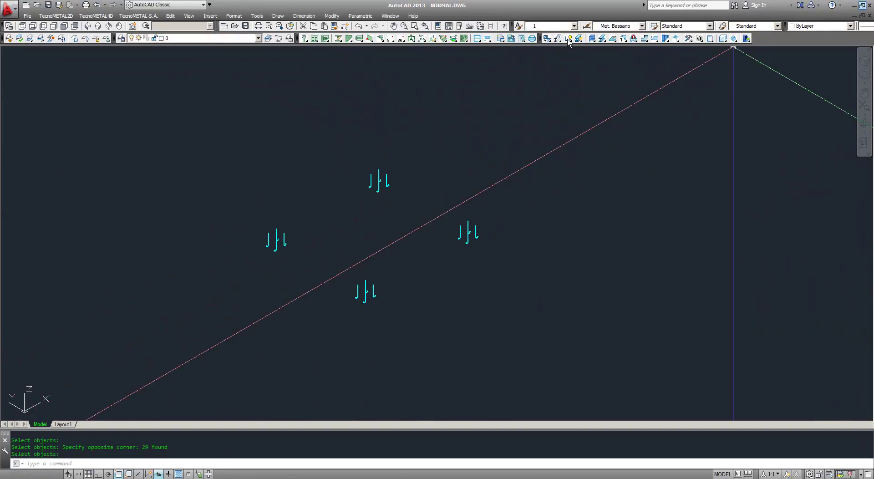
pyautogui.moveTo(569, 5); pyautogui.dragTo(500, 75)
# Step: Load S4W-R1.fas from the video folder into AutoCAD and maximize AutoCAD
pyautogui.click(390, 89)
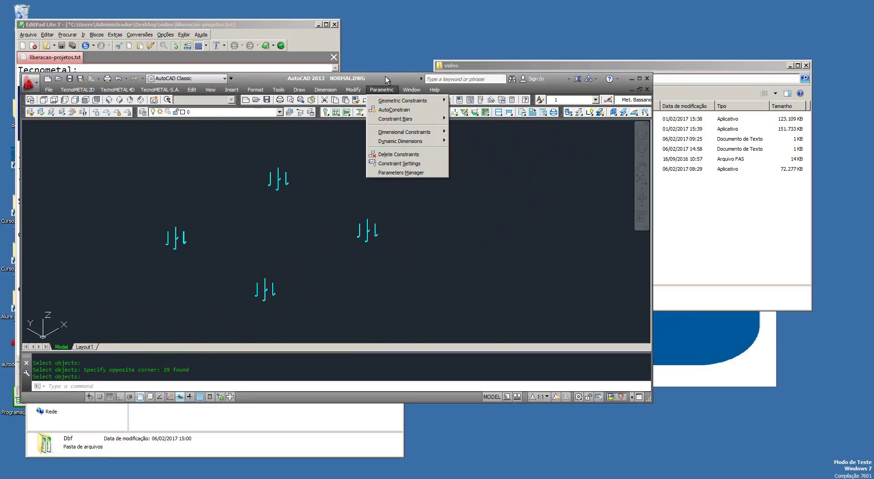
pyautogui.moveTo(385, 78); pyautogui.dragTo(362, 57)
pyautogui.click(649, 223)
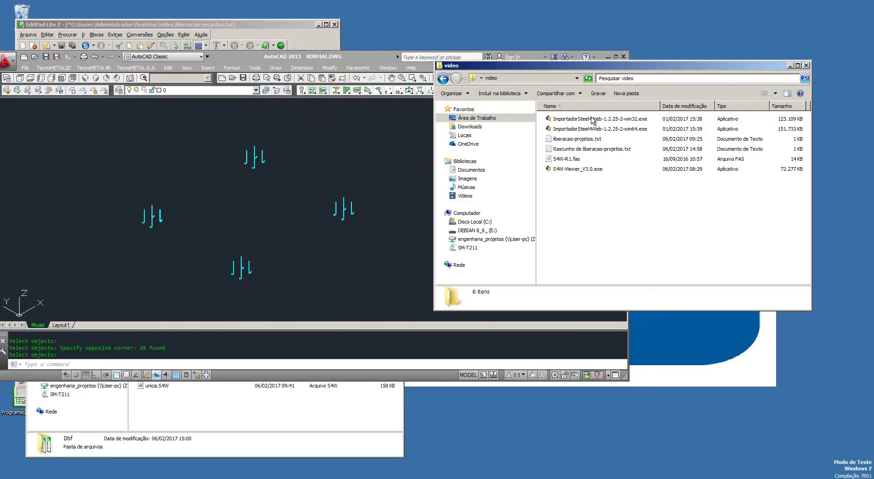
pyautogui.moveTo(603, 71); pyautogui.dragTo(651, 72)
pyautogui.click(617, 160)
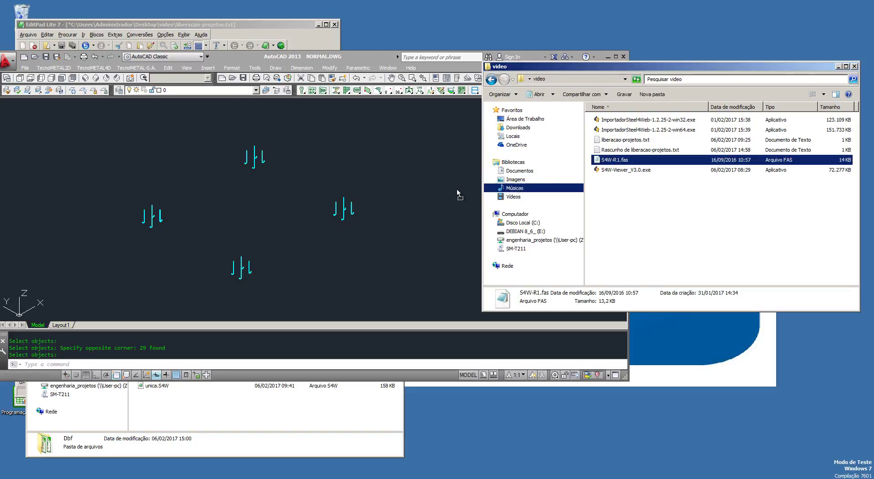
pyautogui.click(391, 199)
pyautogui.doubleClick(365, 55)
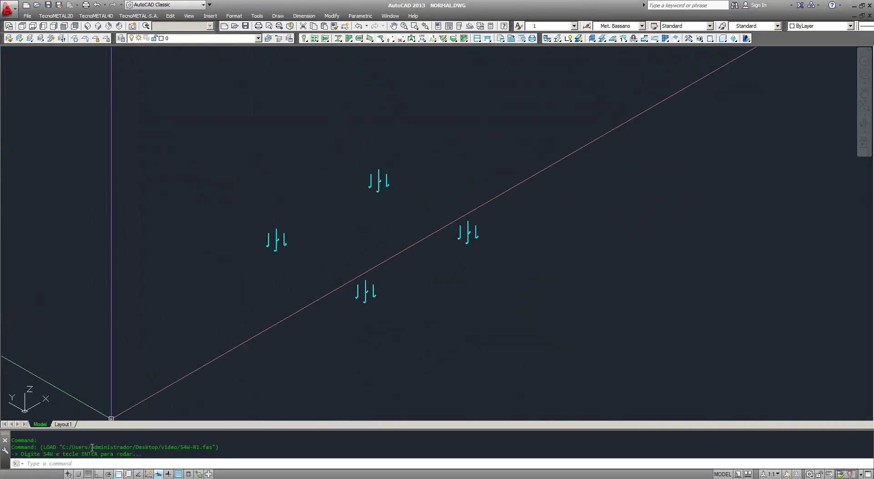
# Step: Run S4W with Seleção manual on the four bolt groups, saving NORMAL.S4W in C:\VIDEO.S&G
pyautogui.click(144, 320)
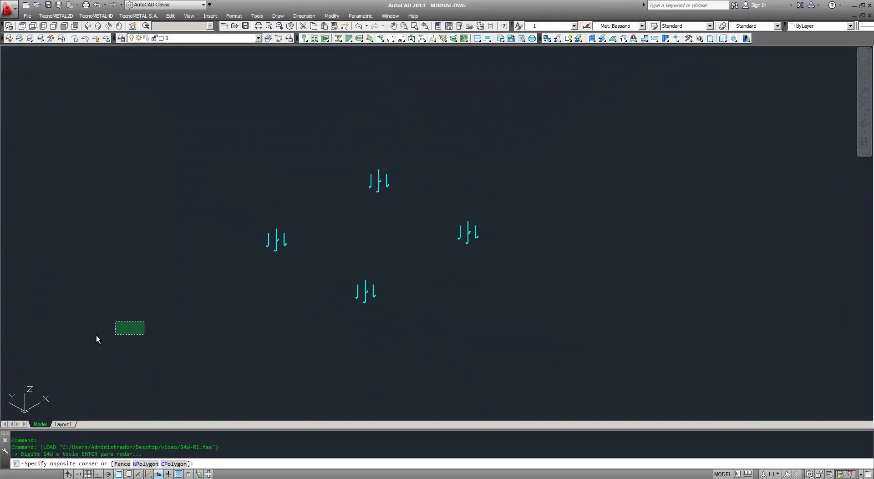
pyautogui.click(95, 337)
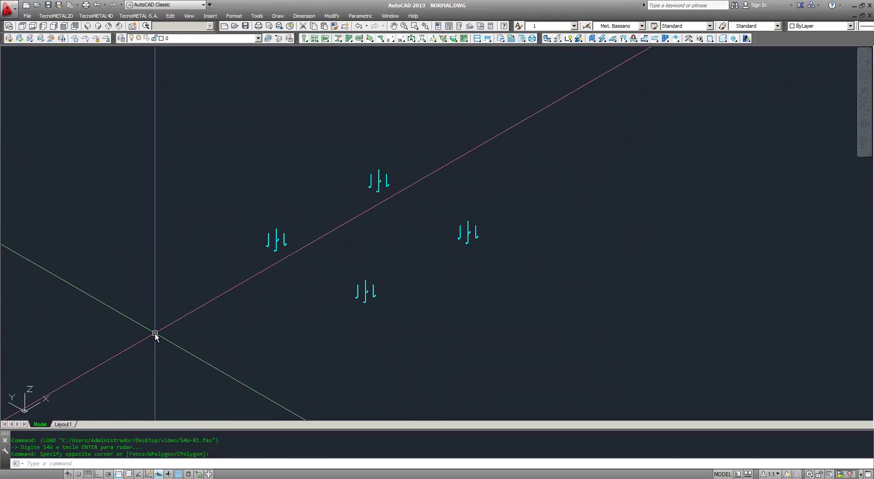
pyautogui.write('s')
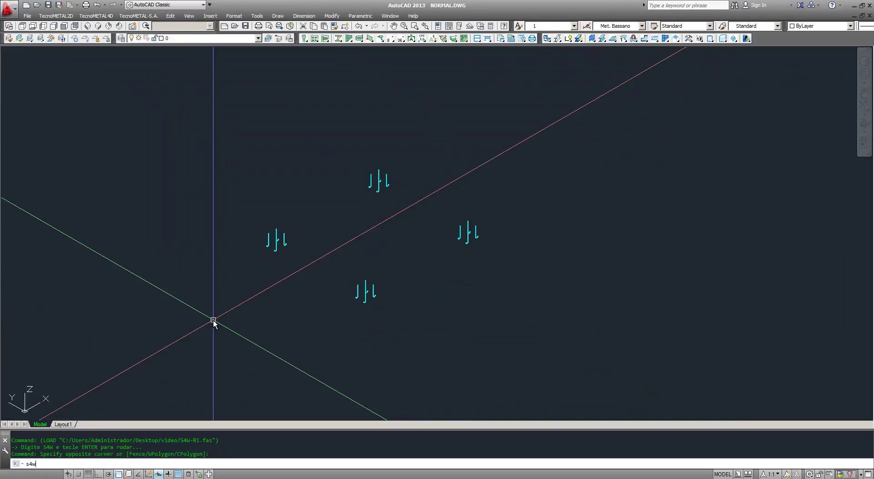
pyautogui.write('4w')
pyautogui.press('Return')
pyautogui.click(399, 201)
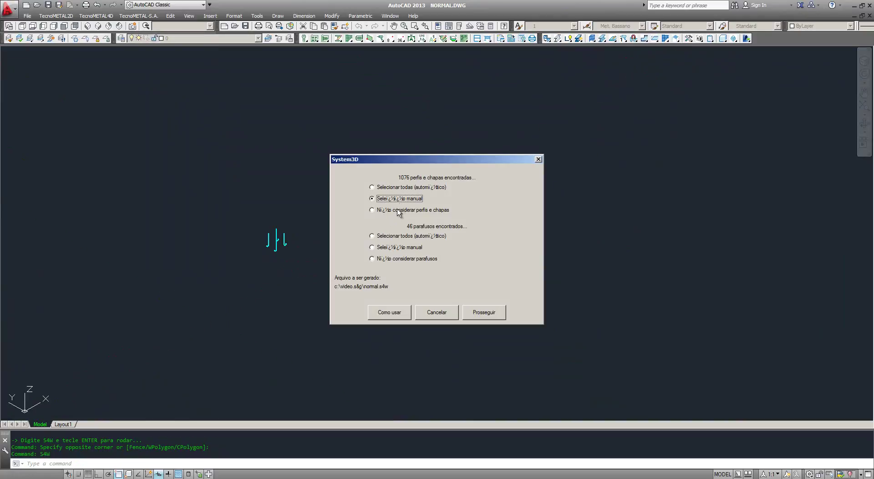
pyautogui.click(492, 315)
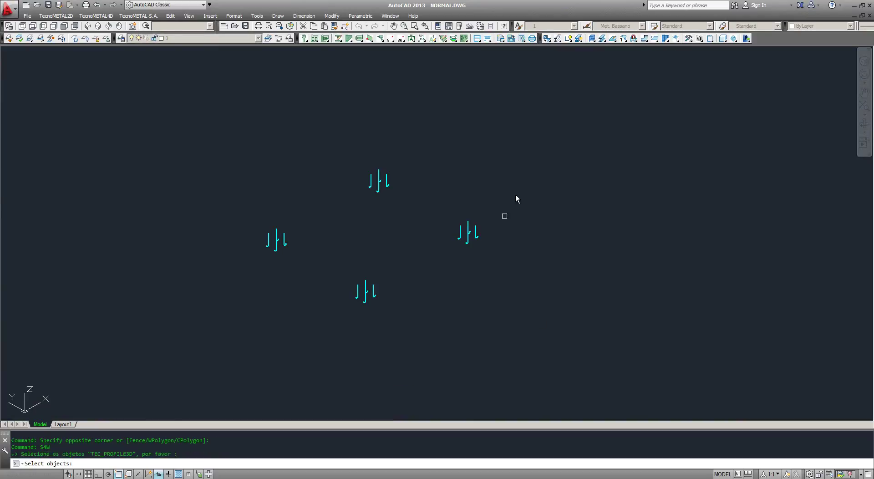
pyautogui.click(624, 97)
pyautogui.click(169, 351)
pyautogui.press('Return')
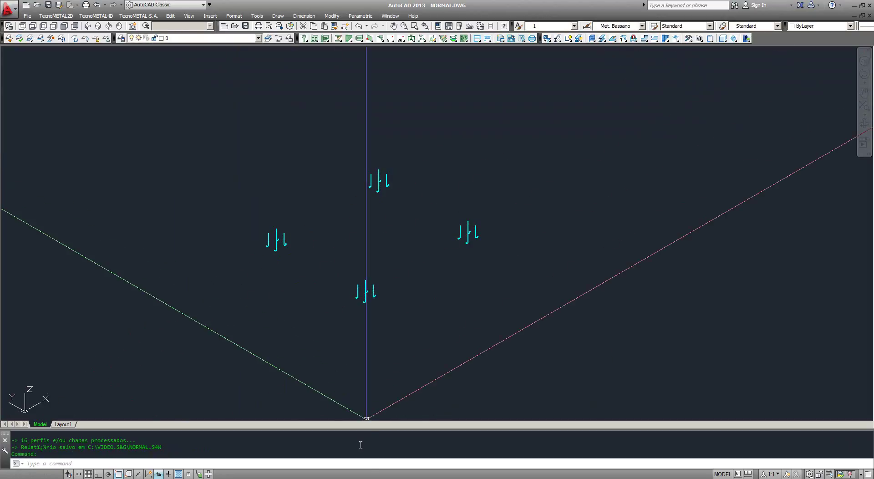
# Step: Copy the CHUMBADORES name from the Dbf folder and rename NORMAL_0.ifc to CHUMBADORES.ifc
pyautogui.click(363, 469)
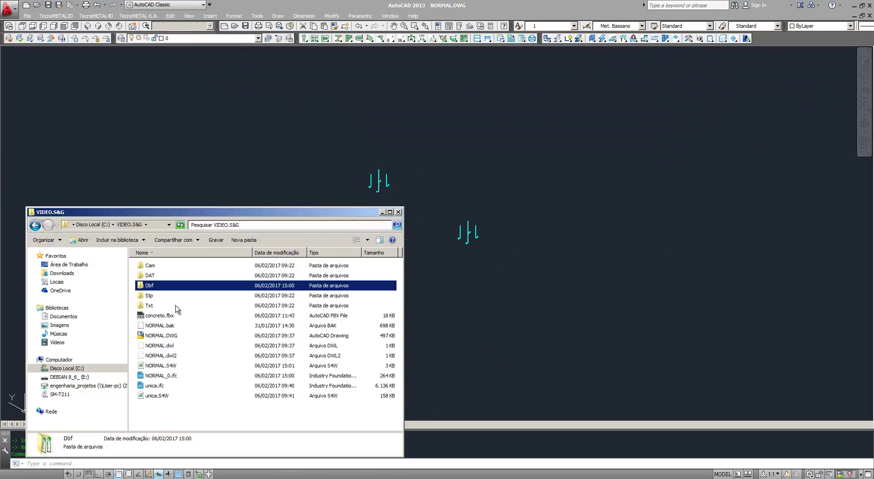
pyautogui.doubleClick(157, 287)
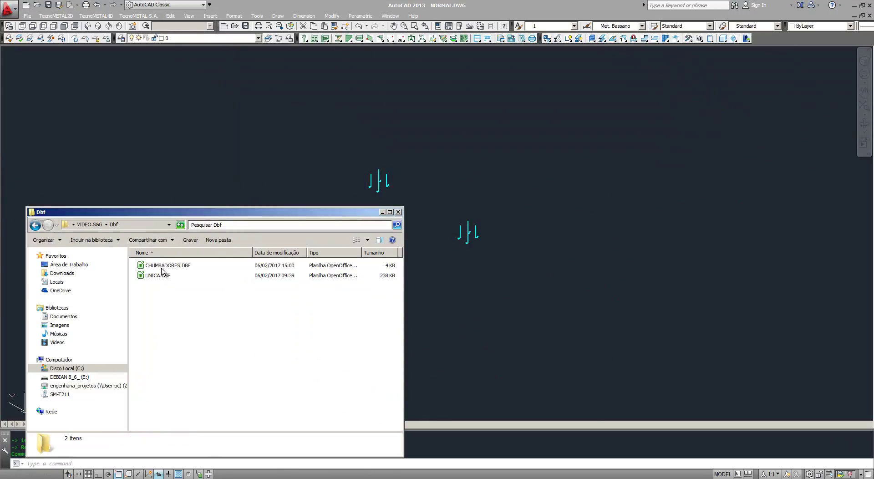
pyautogui.click(164, 266)
pyautogui.click(165, 266)
pyautogui.hotkey('ctrl', 'c')
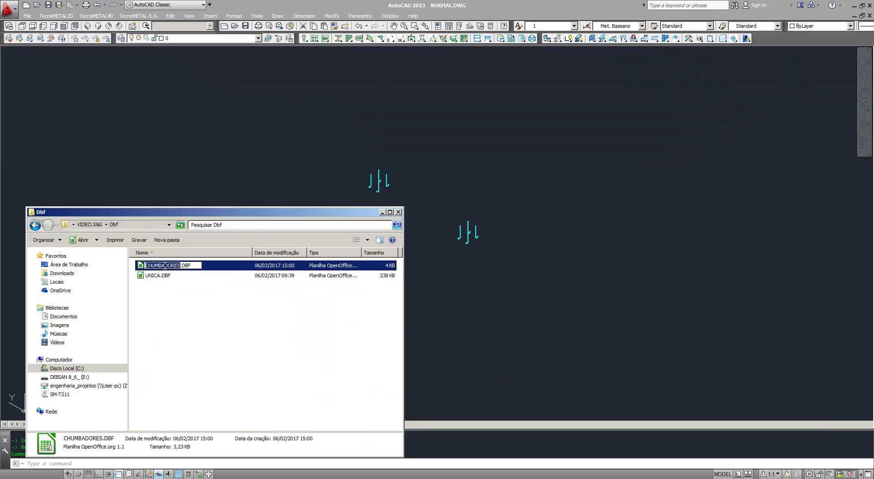
pyautogui.click(198, 328)
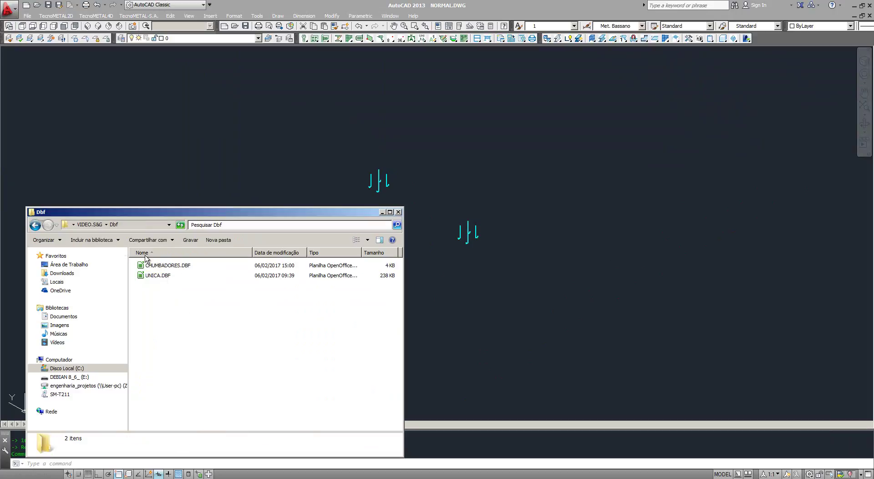
pyautogui.click(89, 224)
pyautogui.click(163, 377)
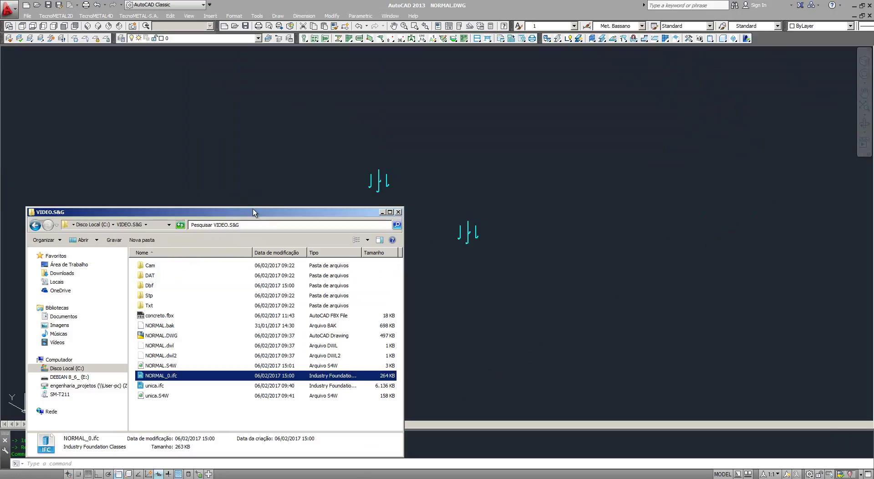
pyautogui.moveTo(252, 212); pyautogui.dragTo(319, 86)
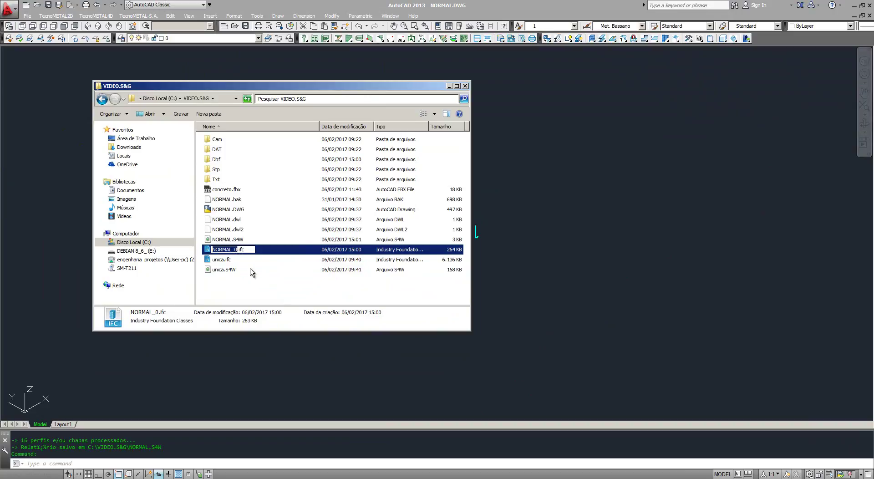
pyautogui.hotkey('ctrl', 'v')
pyautogui.press('Return')
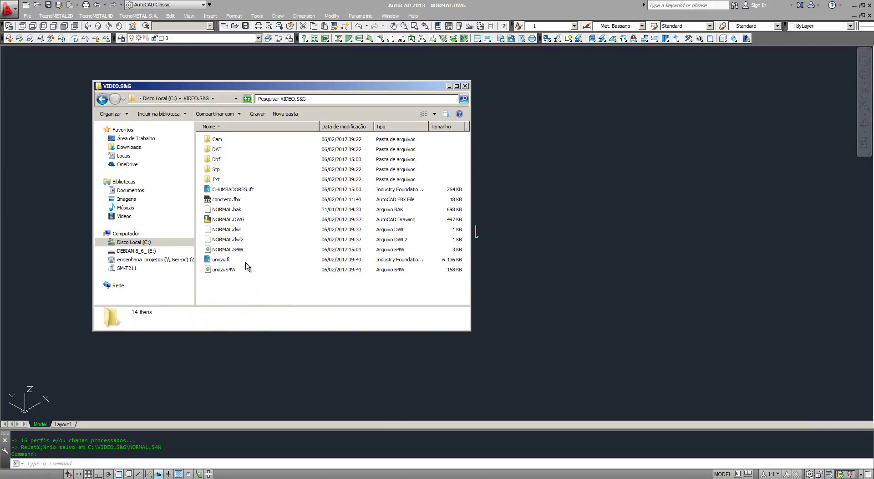
pyautogui.click(241, 191)
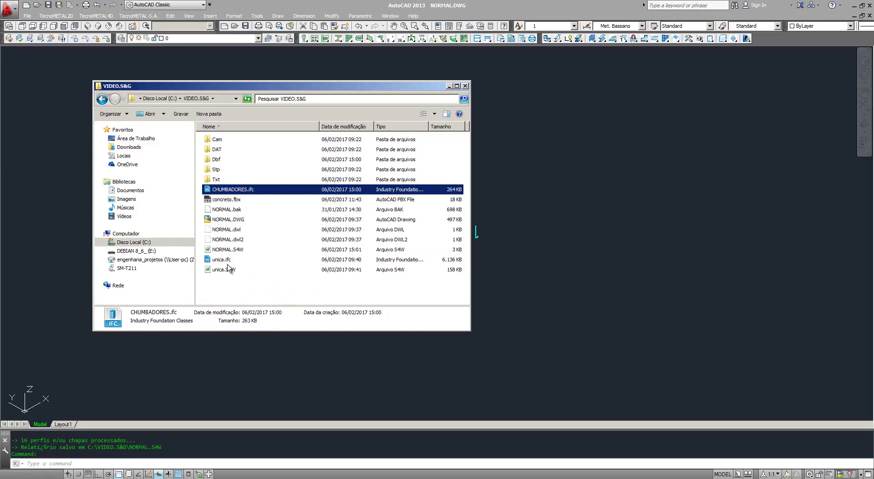
# Step: Rename NORMAL.S4W to CHUMBADORES.S4W and minimize AutoCAD
pyautogui.click(227, 250)
pyautogui.press('F2')
pyautogui.write('CHUMBADORES.S4W')
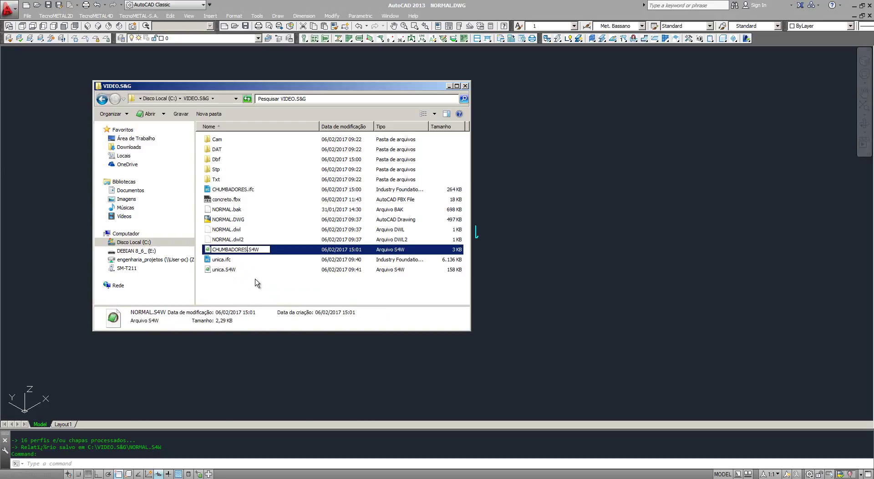
pyautogui.press('Return')
pyautogui.click(509, 195)
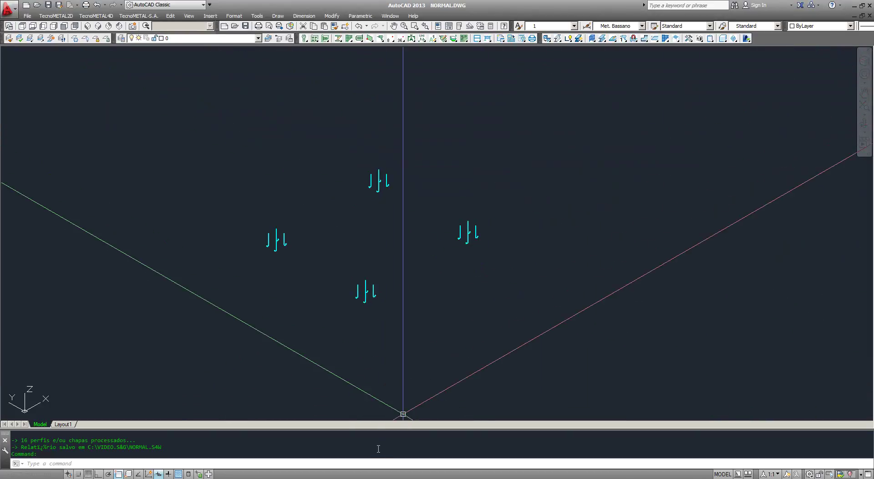
pyautogui.click(854, 6)
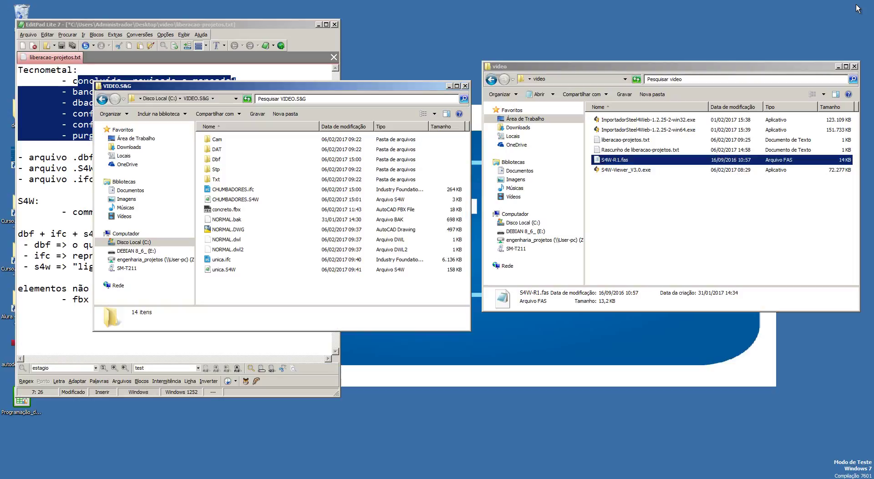
# Step: Launch ImportadorSteel4Web-1.2.25-2-win64.exe and bring up its Login prompt
pyautogui.doubleClick(652, 131)
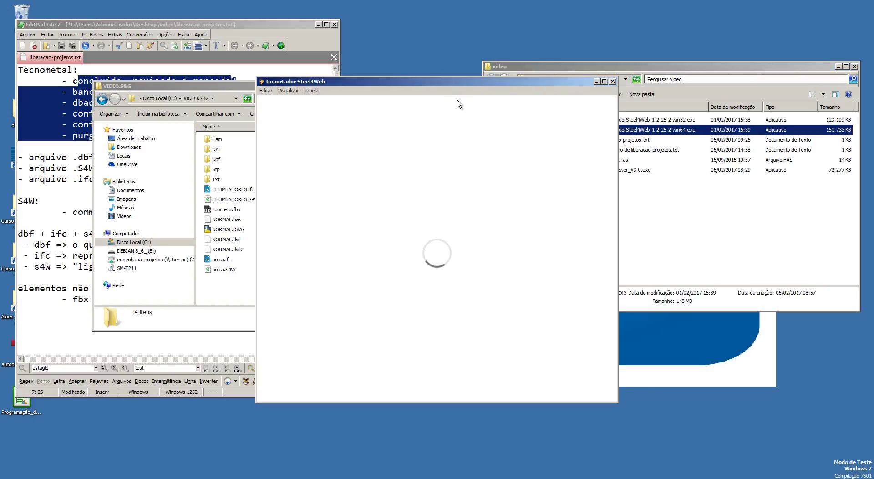
pyautogui.click(599, 103)
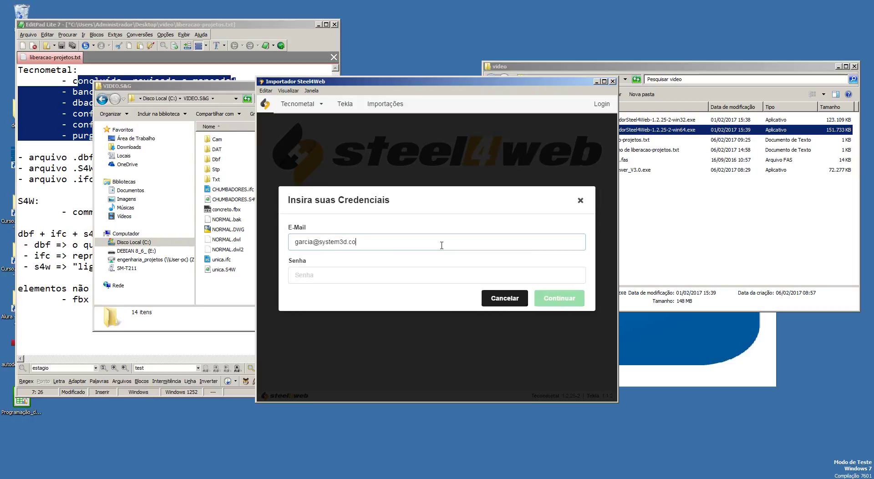
# Step: Log in with the account e-mail and password, then open the Tecnometal import form
pyautogui.press('Tab')
pyautogui.write('••••••')
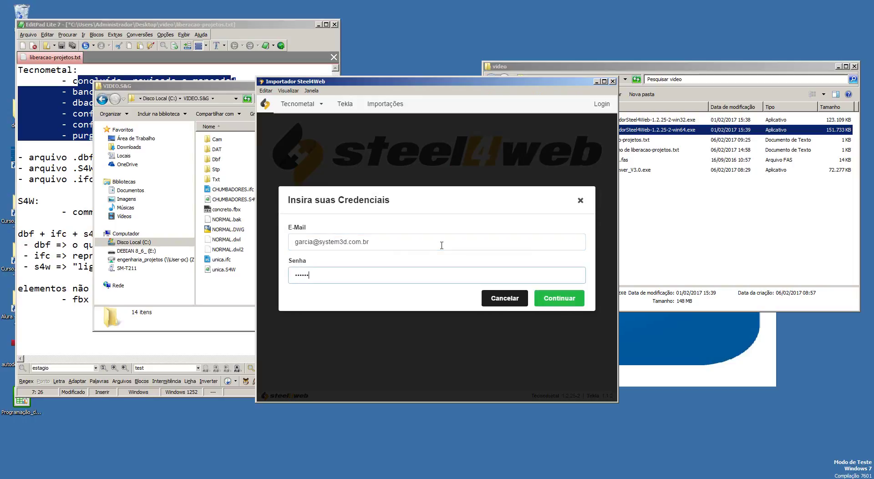
pyautogui.press('Return')
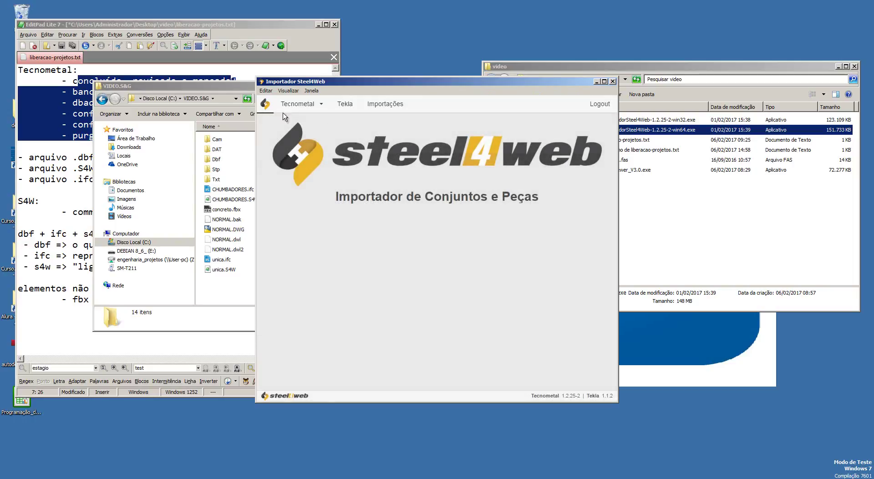
pyautogui.click(295, 104)
pyautogui.click(303, 123)
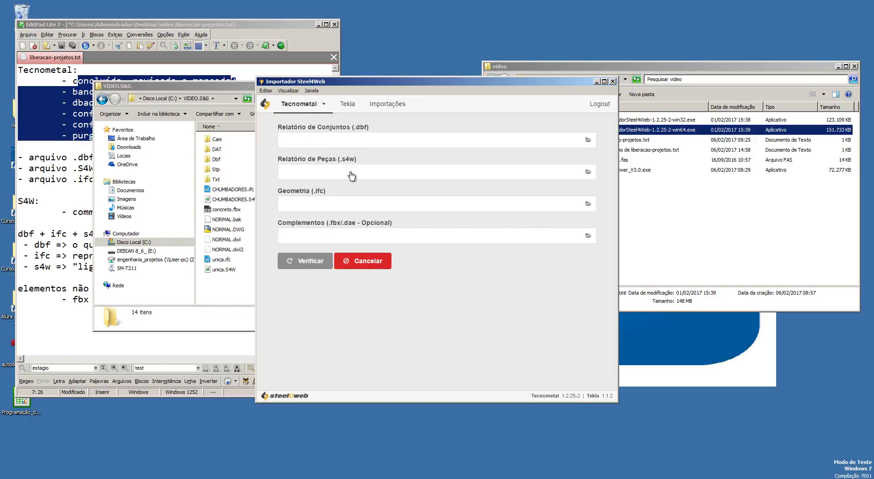
# Step: Pick CHUMBADORES.DBF, CHUMBADORES.S4W and CHUMBADORES.ifc as import files and verify them
pyautogui.moveTo(387, 83); pyautogui.dragTo(373, 104)
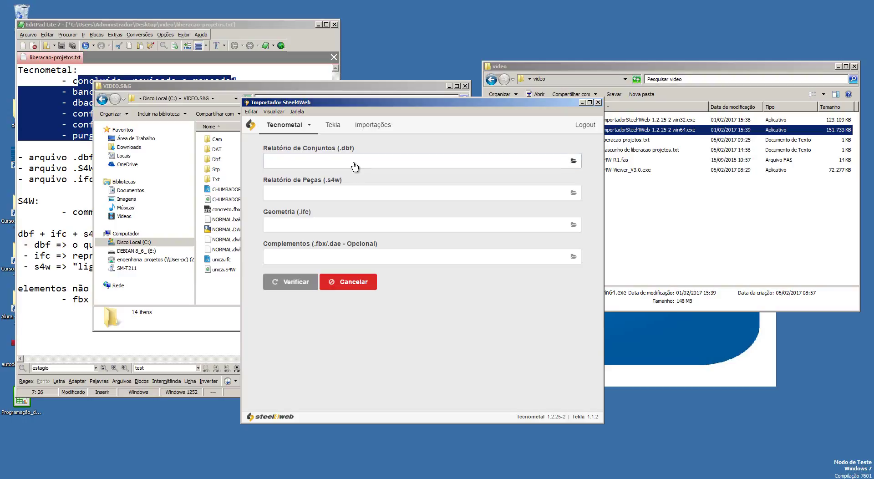
pyautogui.click(355, 166)
pyautogui.doubleClick(347, 178)
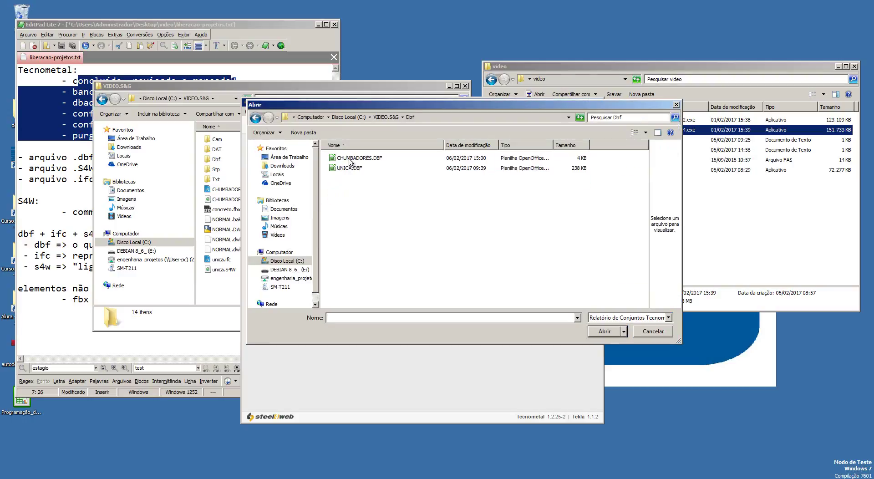
pyautogui.doubleClick(350, 158)
pyautogui.click(320, 197)
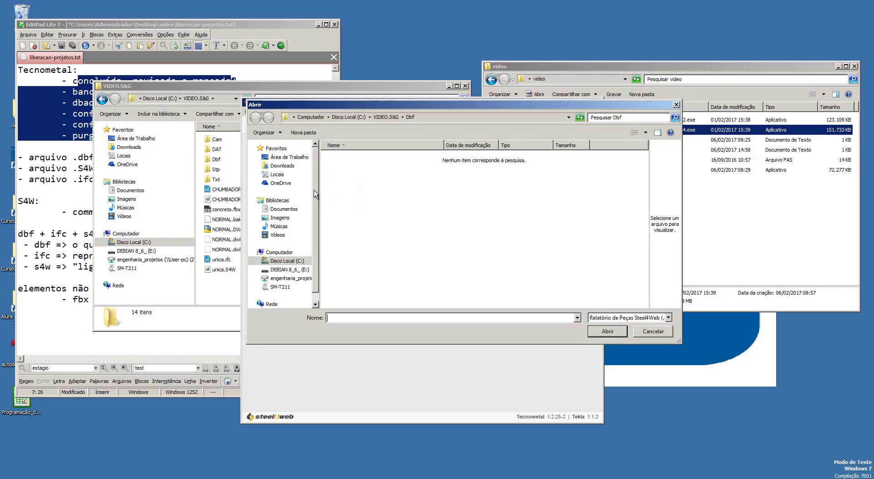
pyautogui.click(383, 118)
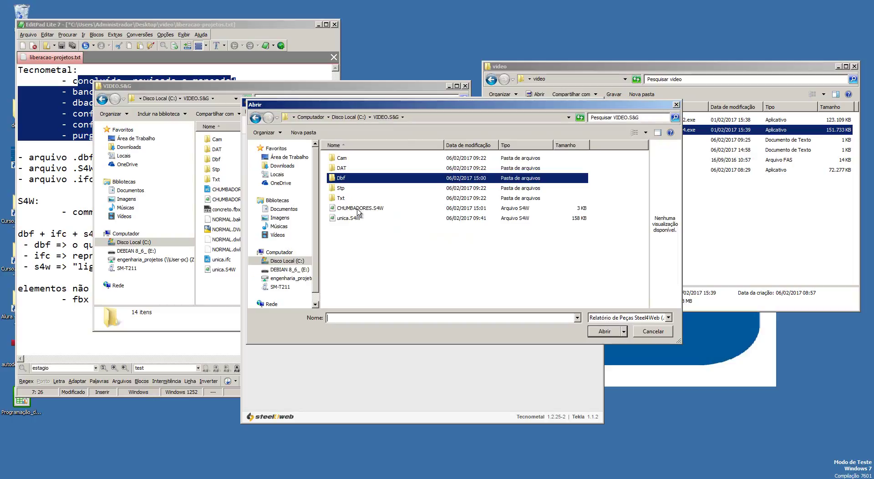
pyautogui.doubleClick(359, 210)
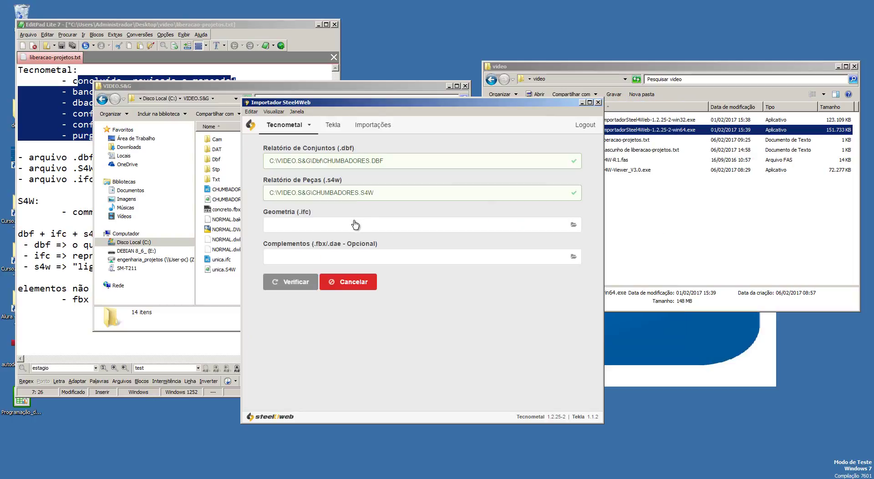
pyautogui.click(354, 226)
pyautogui.doubleClick(358, 209)
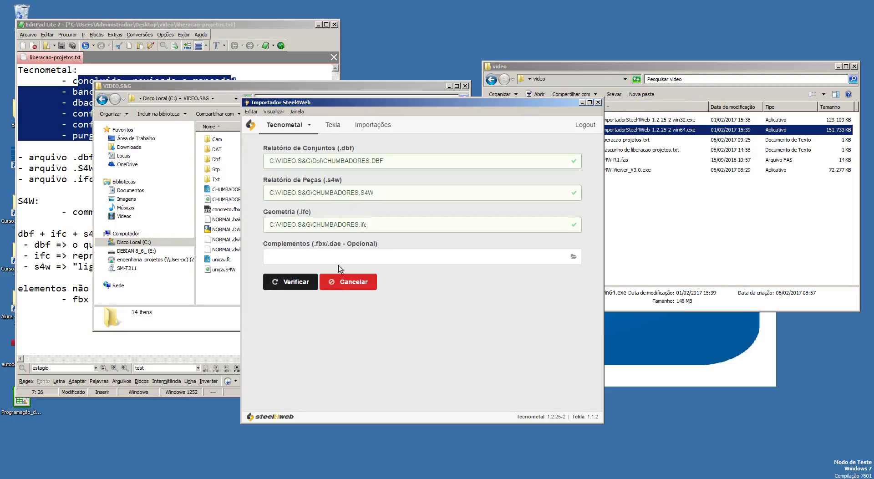
pyautogui.click(276, 279)
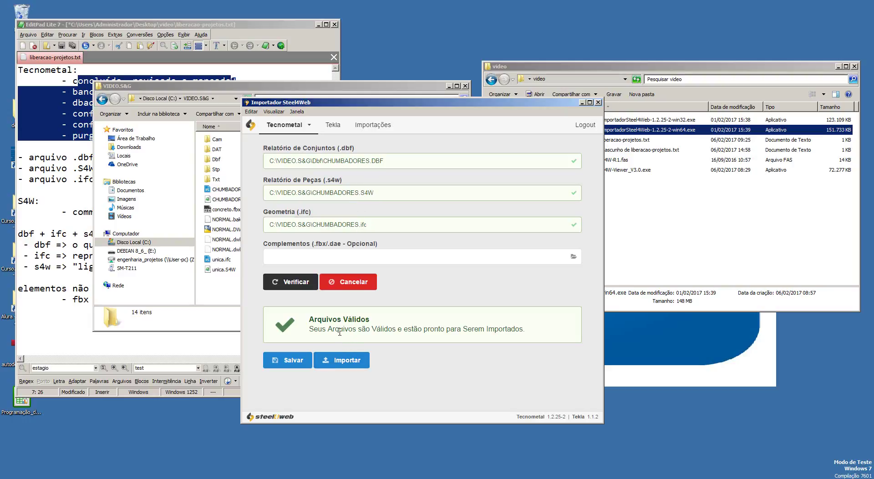
# Step: Start the import and filter the list to work Obra01T, stage 001t, sub-stage 001t-A
pyautogui.click(348, 361)
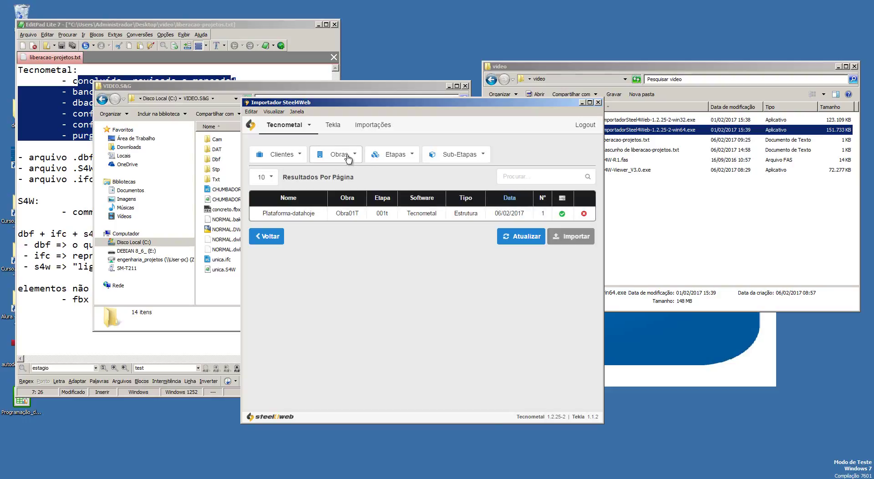
pyautogui.click(349, 158)
pyautogui.click(353, 230)
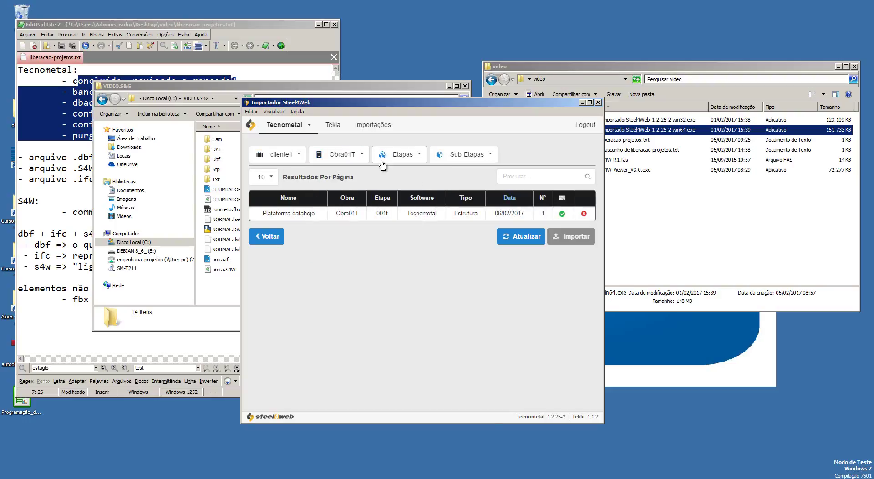
pyautogui.click(382, 155)
pyautogui.click(400, 225)
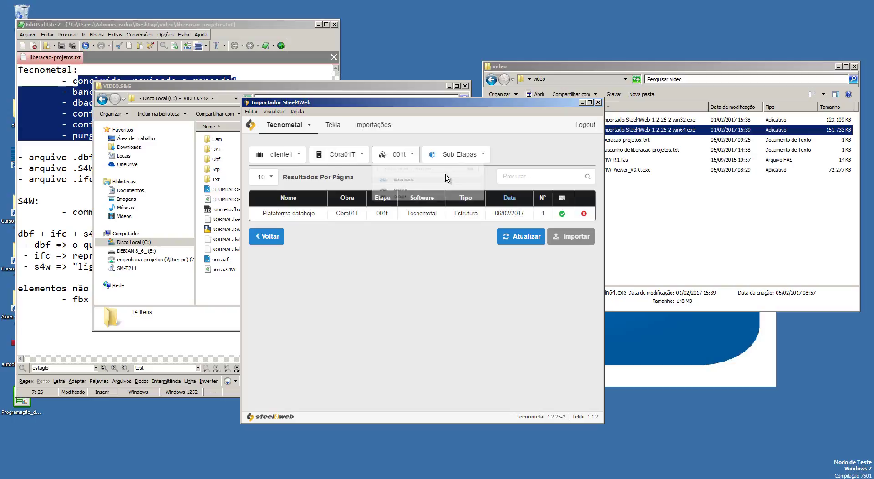
pyautogui.click(461, 154)
pyautogui.click(468, 223)
pyautogui.click(526, 235)
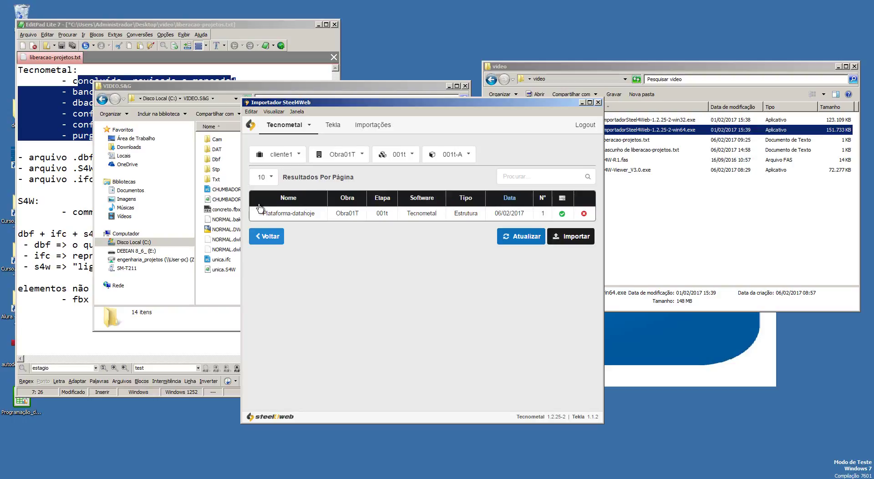
# Step: Retarget to stage 002t, sub-stage 002t-A and begin a new import there
pyautogui.click(398, 154)
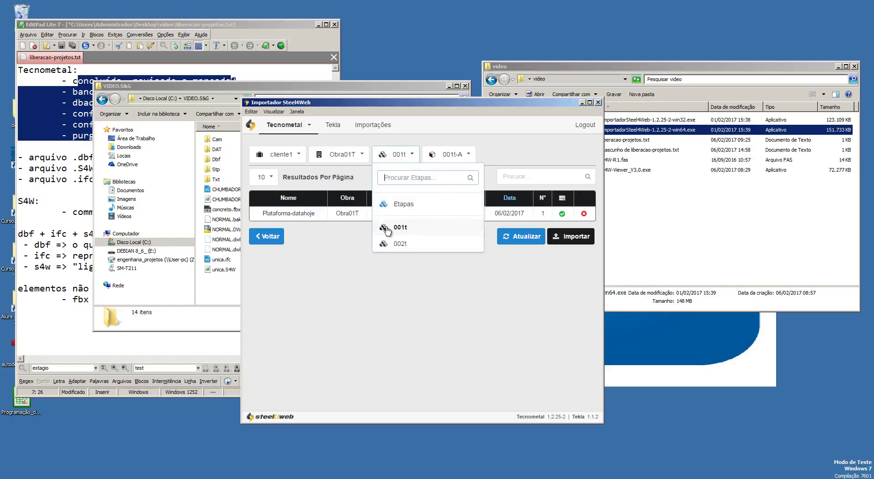
pyautogui.click(400, 243)
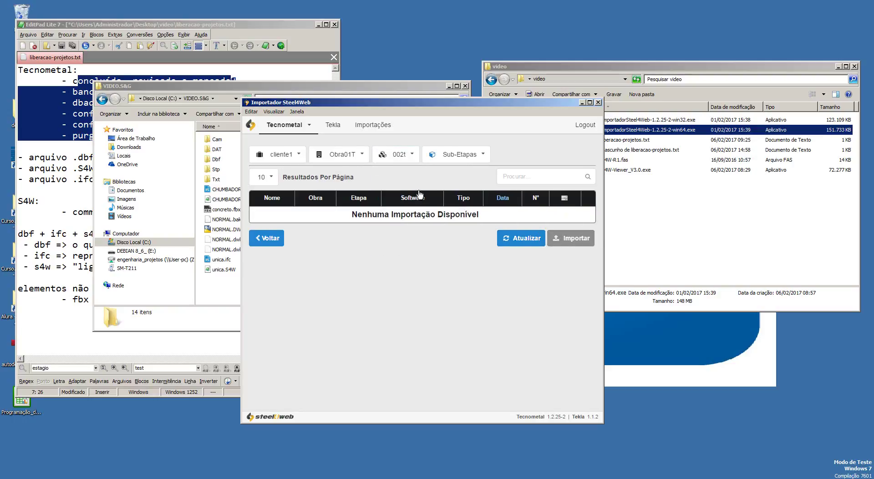
pyautogui.click(457, 156)
pyautogui.click(451, 225)
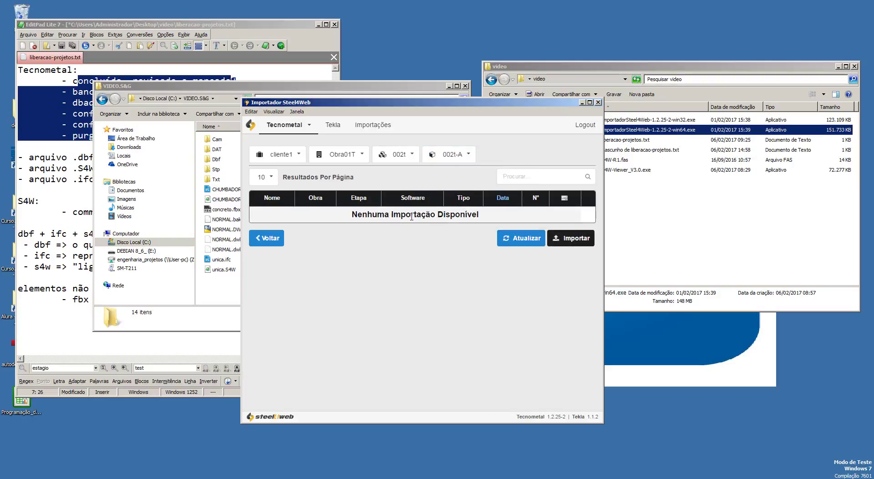
pyautogui.click(574, 238)
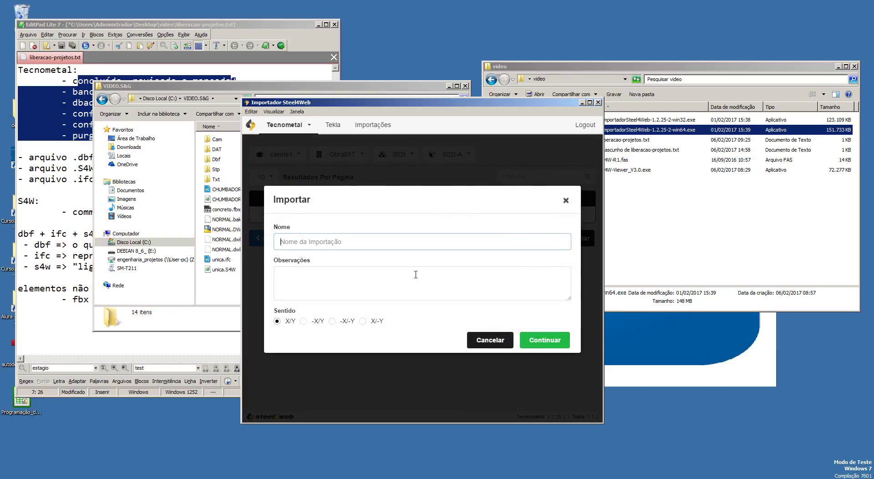
# Step: Name and send the CHUMBADORES import, then refresh Importações to confirm chumbadores-06-02-17
pyautogui.write('chumbadores-06-02-17')
pyautogui.click(541, 339)
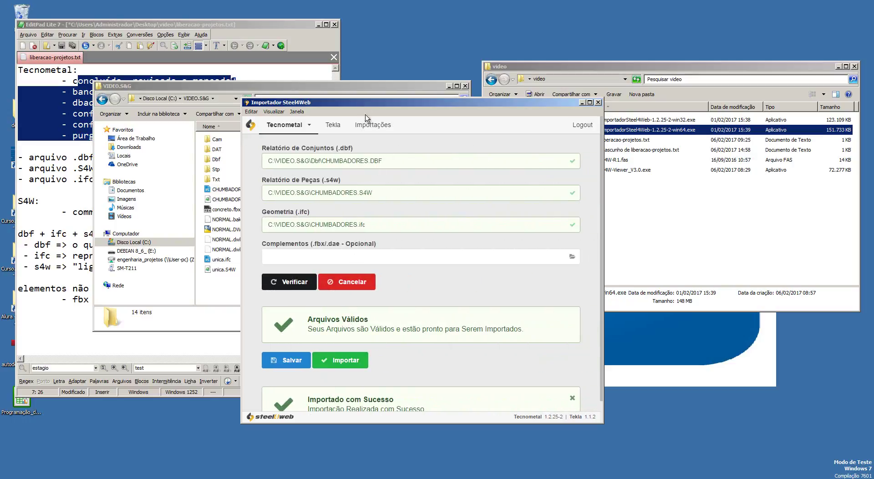
pyautogui.moveTo(399, 104); pyautogui.dragTo(360, 94)
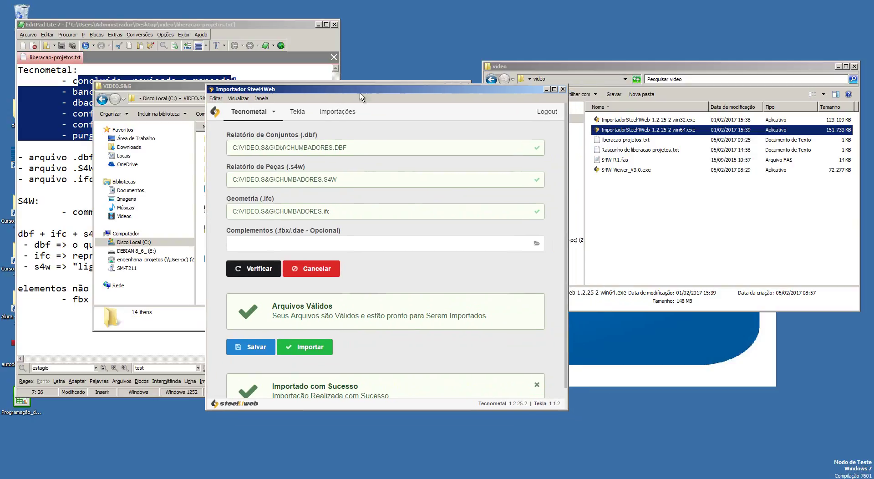
pyautogui.click(344, 114)
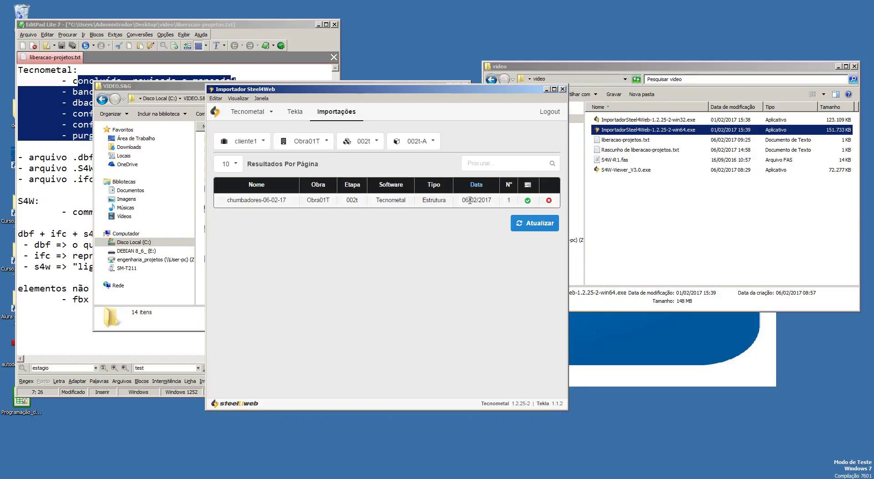
pyautogui.click(539, 223)
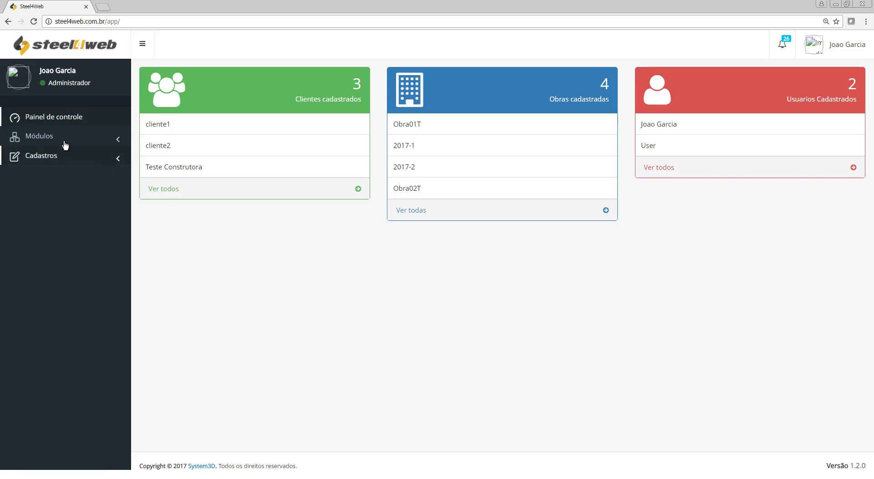
pyautogui.click(54, 138)
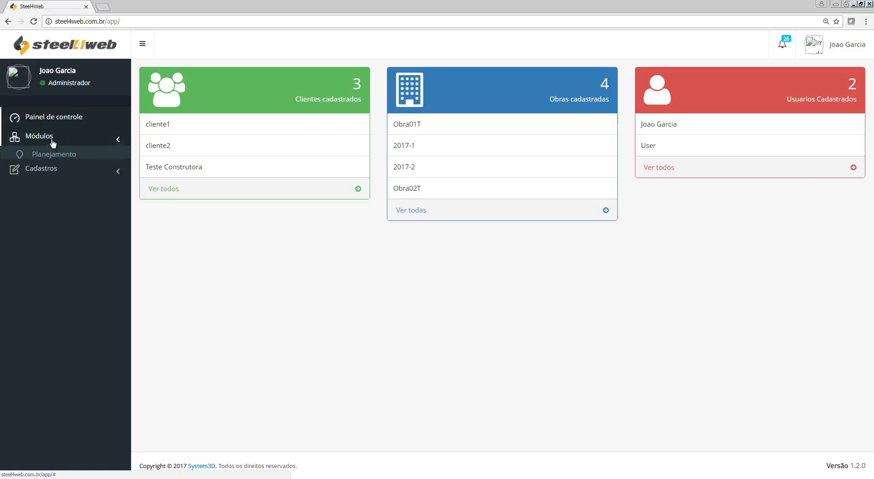
# Step: On the web Importações page, filter to Obra01T stage 002t and reload the list
pyautogui.click(50, 173)
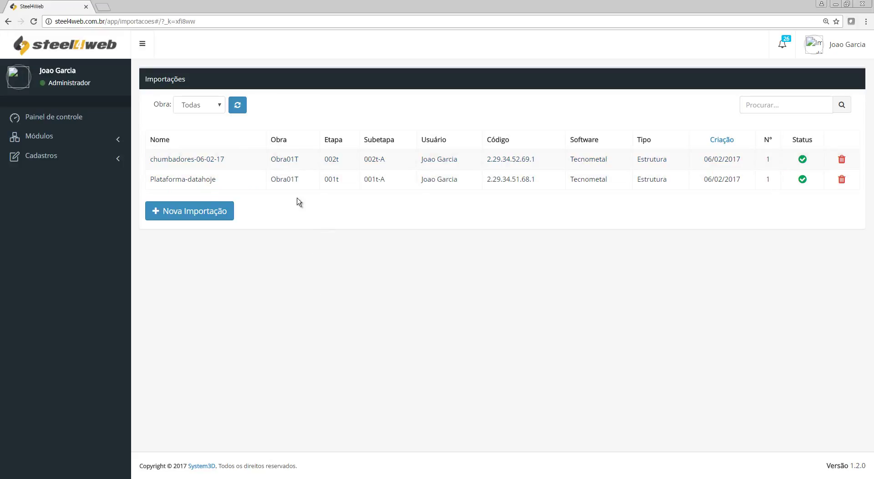
pyautogui.click(205, 111)
pyautogui.click(209, 128)
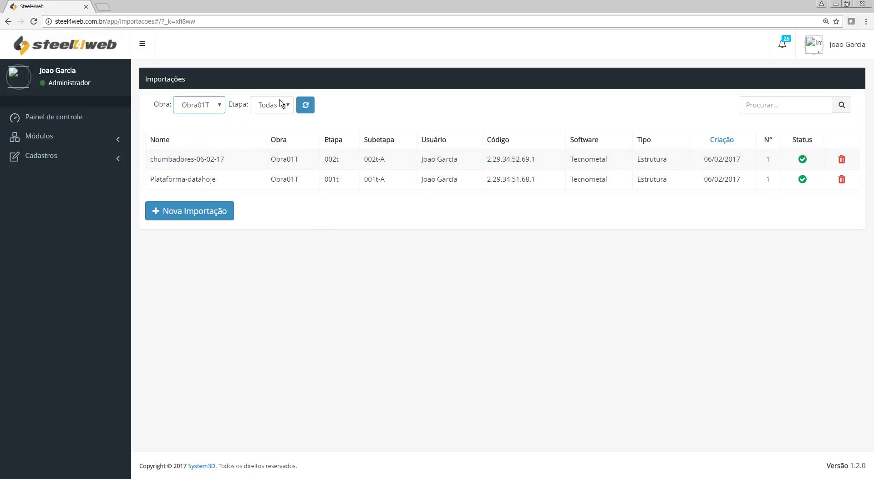
pyautogui.click(280, 105)
pyautogui.click(270, 138)
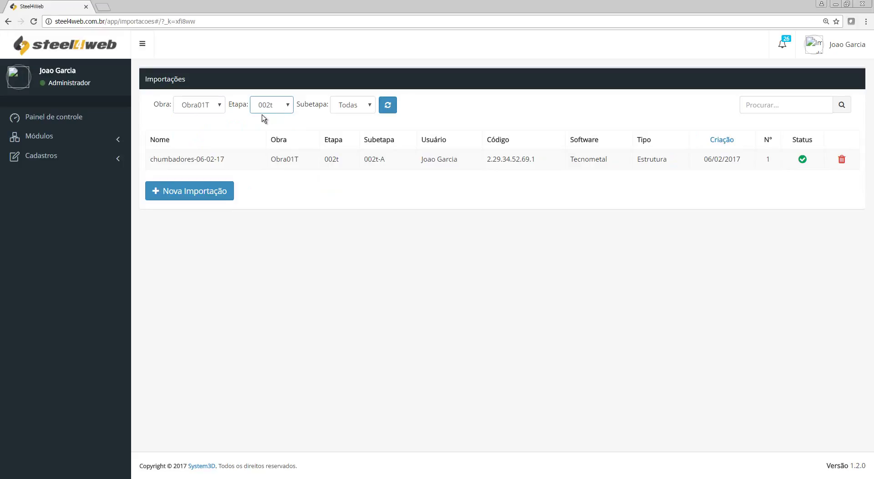
pyautogui.click(387, 105)
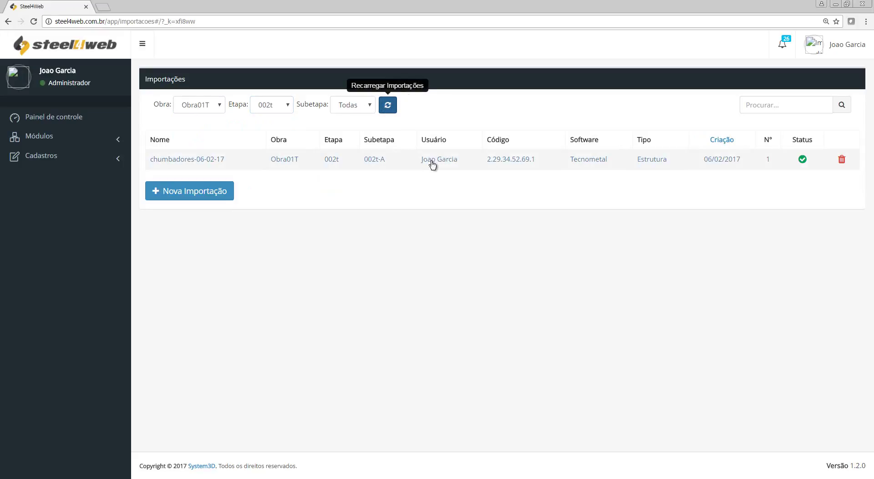
pyautogui.moveTo(807, 161)
pyautogui.hotkey('alt', 'Tab')
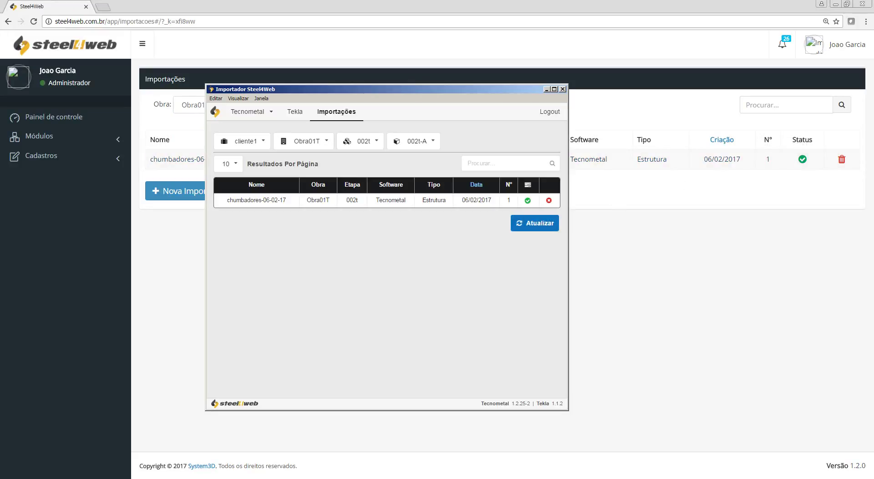
# Step: Minimize the browser and launch S4W-Viewer_V3.0.exe with the default display settings
pyautogui.hotkey('alt', 'Tab')
pyautogui.click(836, 4)
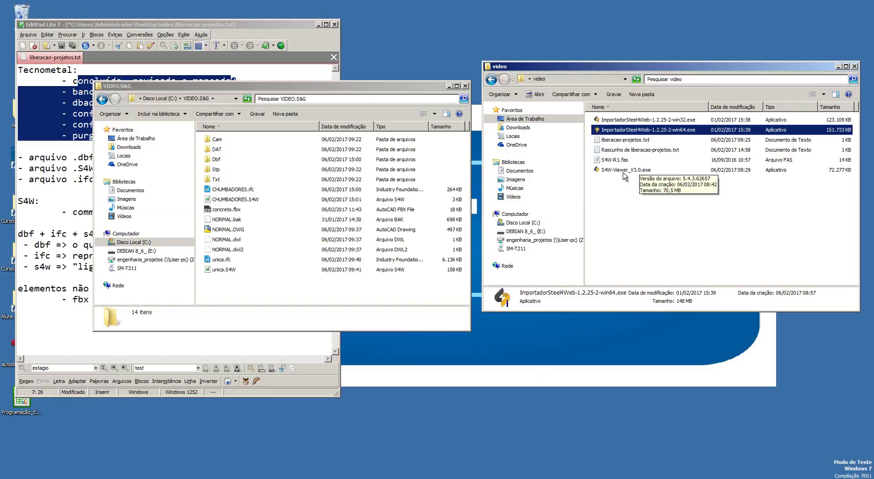
pyautogui.click(628, 171)
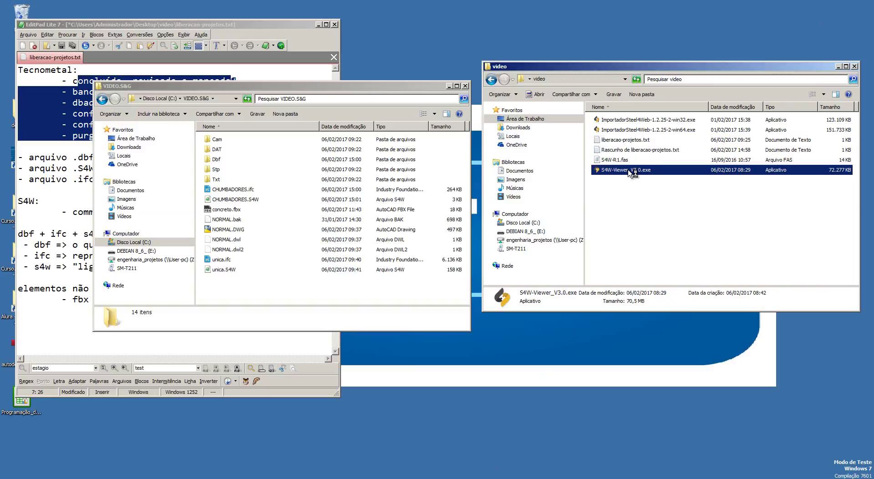
pyautogui.doubleClick(630, 171)
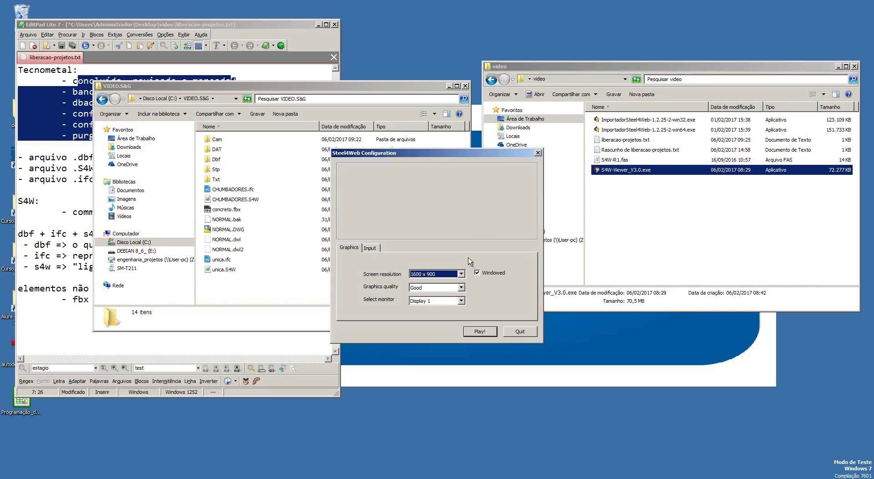
pyautogui.click(483, 331)
# Step: Sign in to the viewer with the account's e-mail and password
pyautogui.click(336, 277)
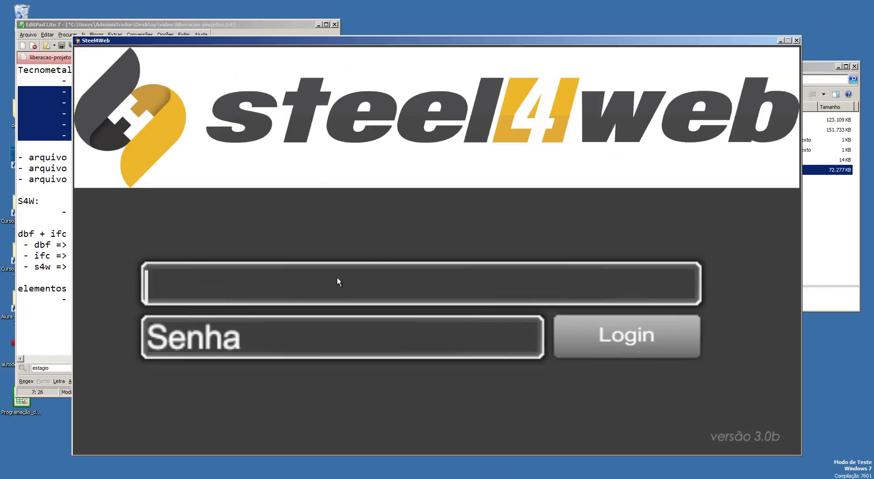
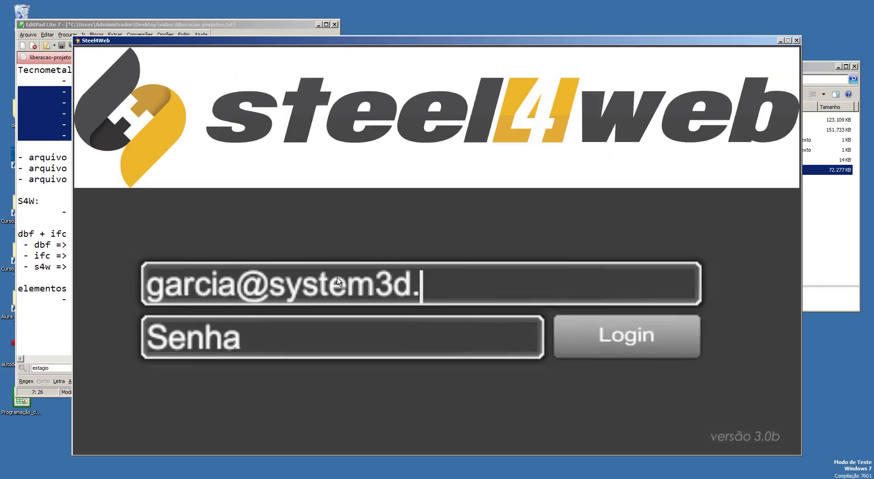
pyautogui.press('Tab')
pyautogui.write('******')
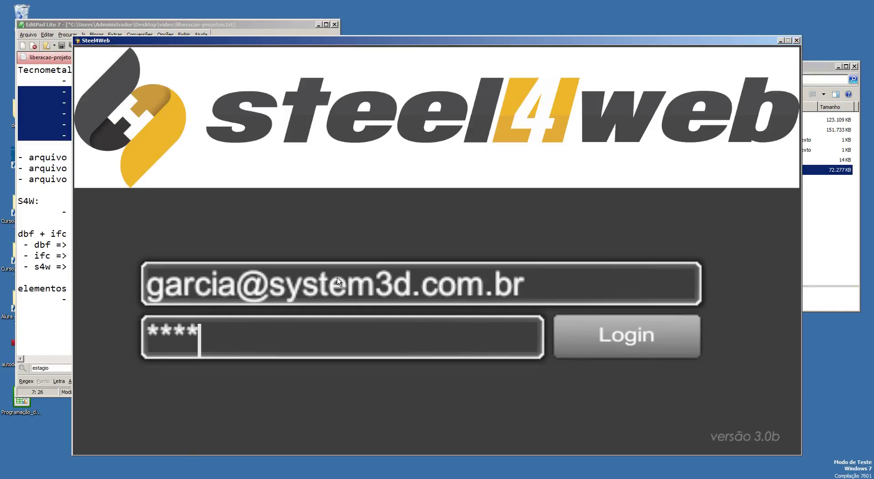
pyautogui.press('Return')
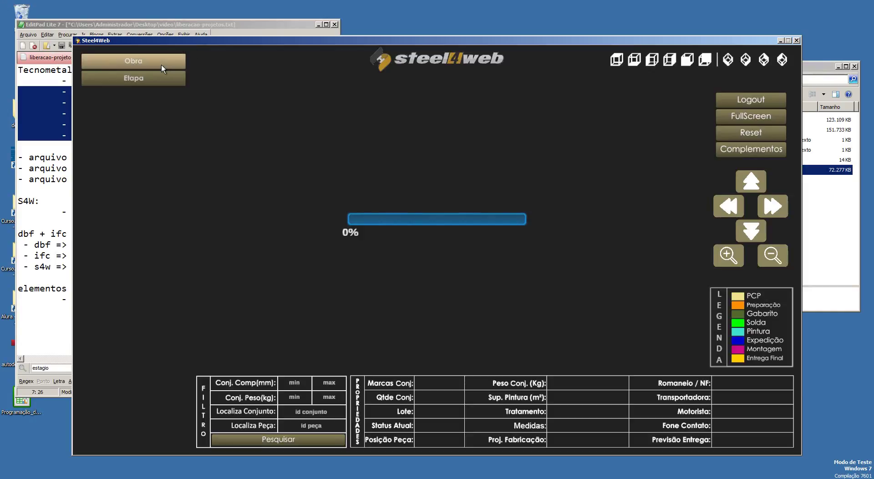
# Step: Load project Obra01T stage 002t and inspect an anchor bolt's properties, then deselect it
pyautogui.click(161, 64)
pyautogui.click(154, 72)
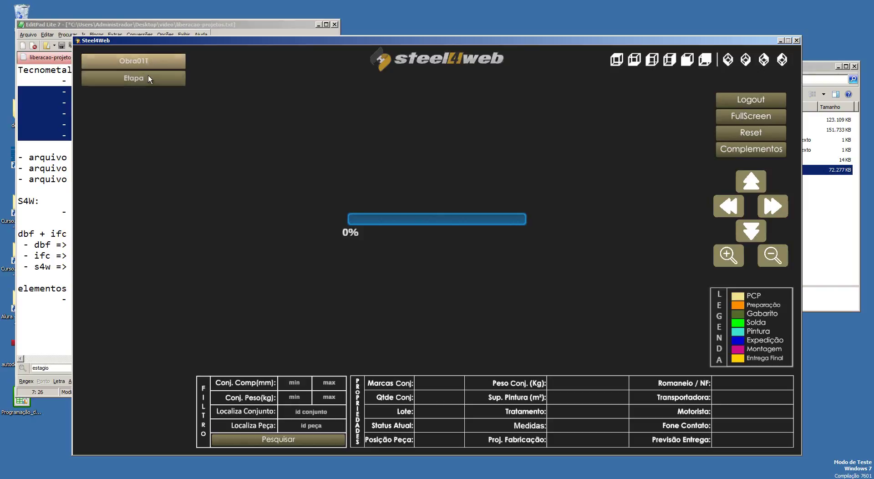
pyautogui.click(145, 78)
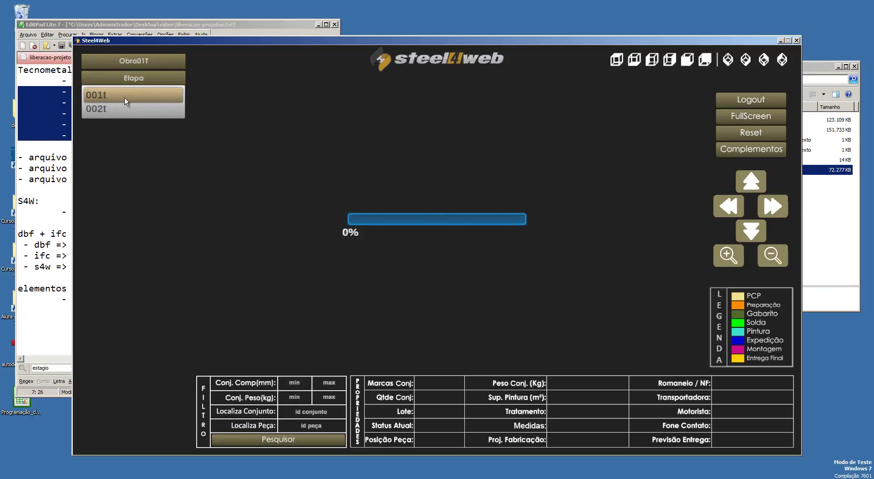
pyautogui.click(101, 110)
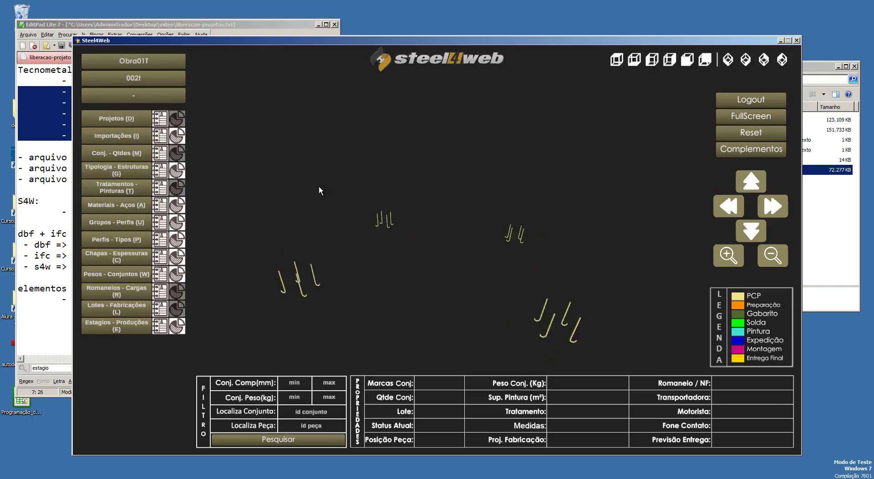
pyautogui.click(302, 294)
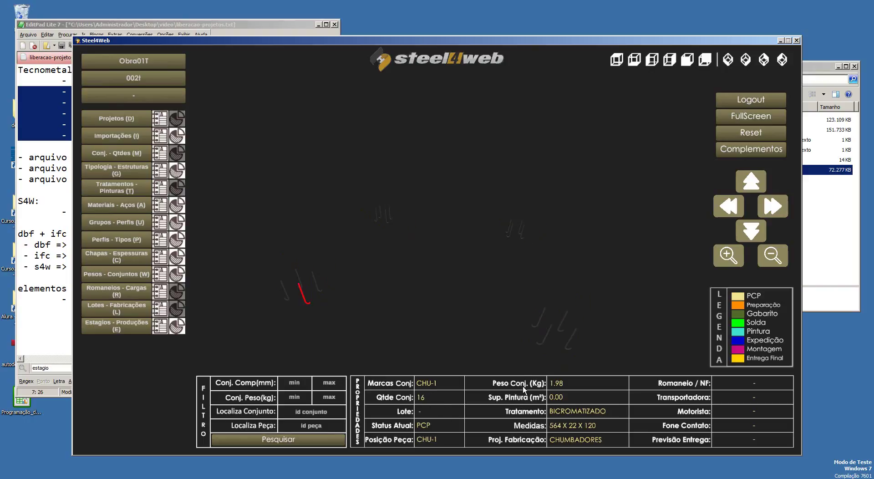
pyautogui.rightClick(430, 282)
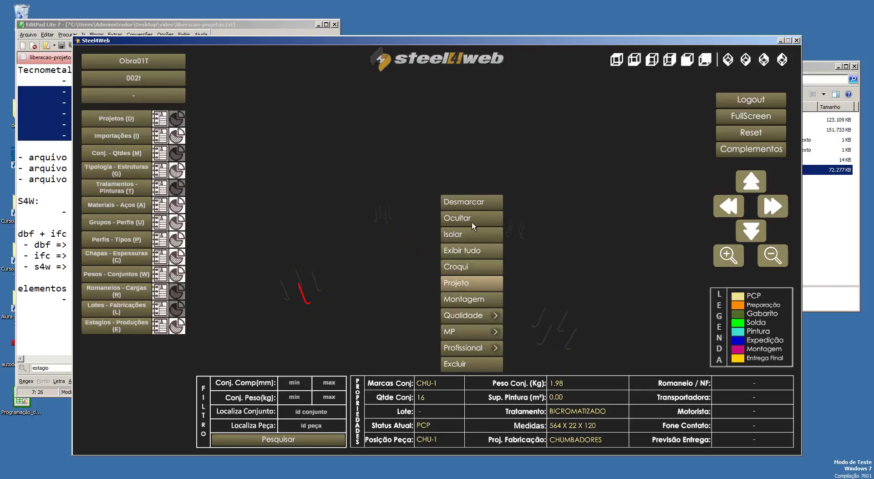
pyautogui.click(483, 205)
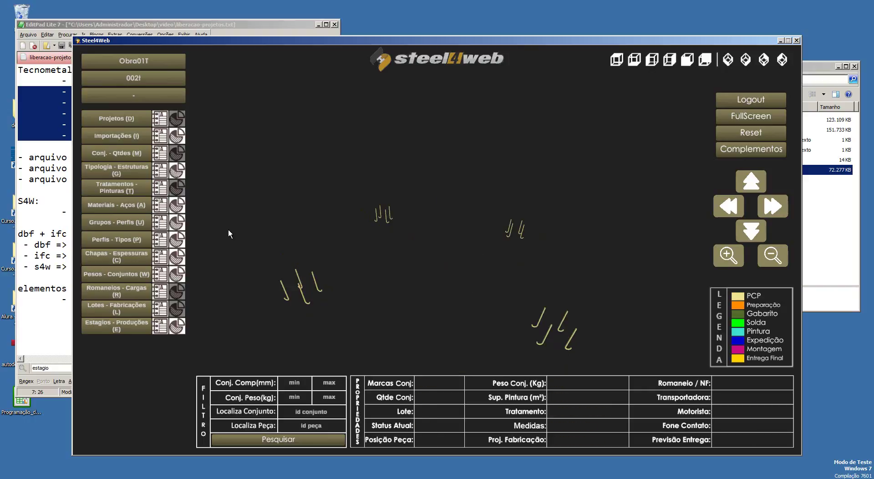
# Step: Show the CHUMBADORES anchors in a front view, clear their marking, and minimize the viewer
pyautogui.click(127, 141)
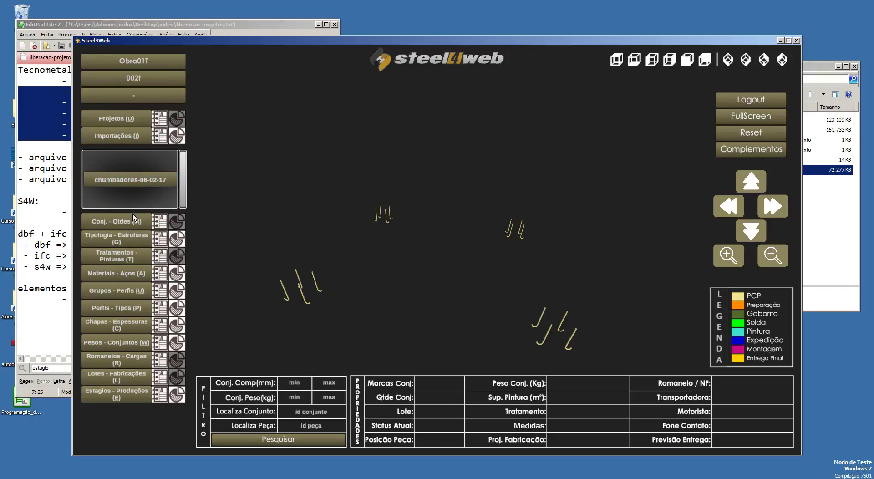
pyautogui.click(128, 136)
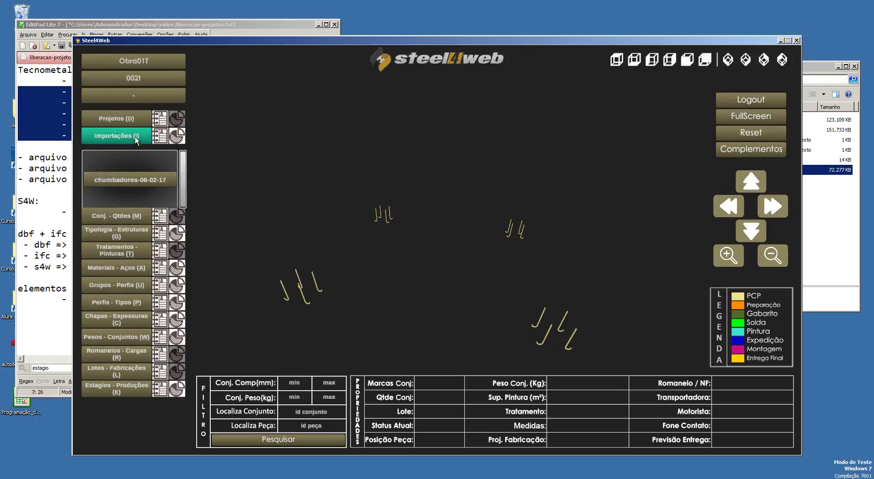
pyautogui.click(128, 121)
pyautogui.click(121, 163)
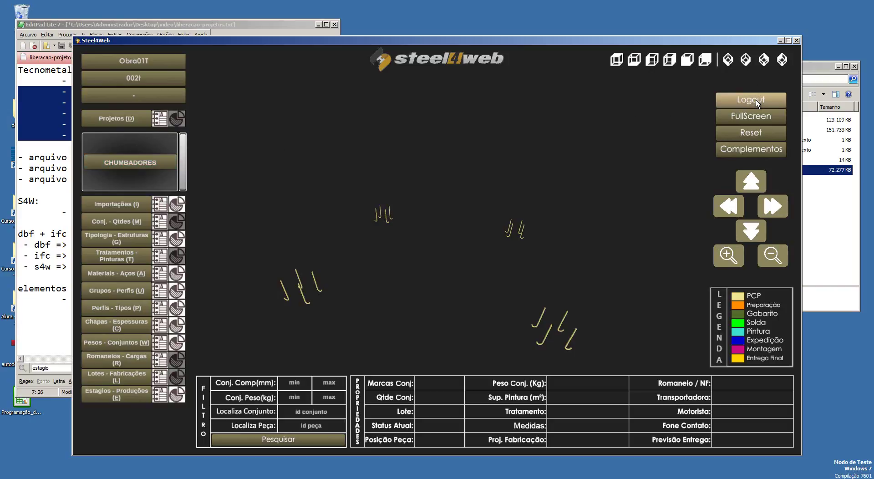
pyautogui.click(762, 133)
pyautogui.rightClick(469, 168)
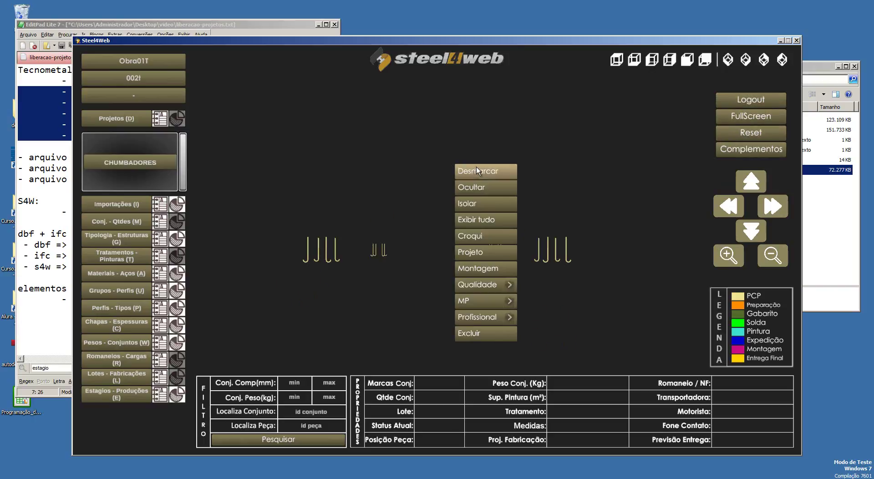
pyautogui.click(476, 169)
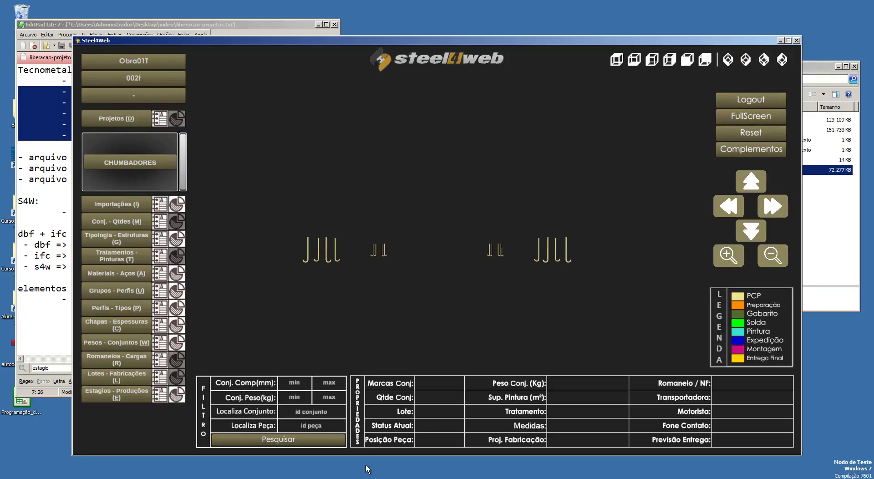
pyautogui.click(359, 478)
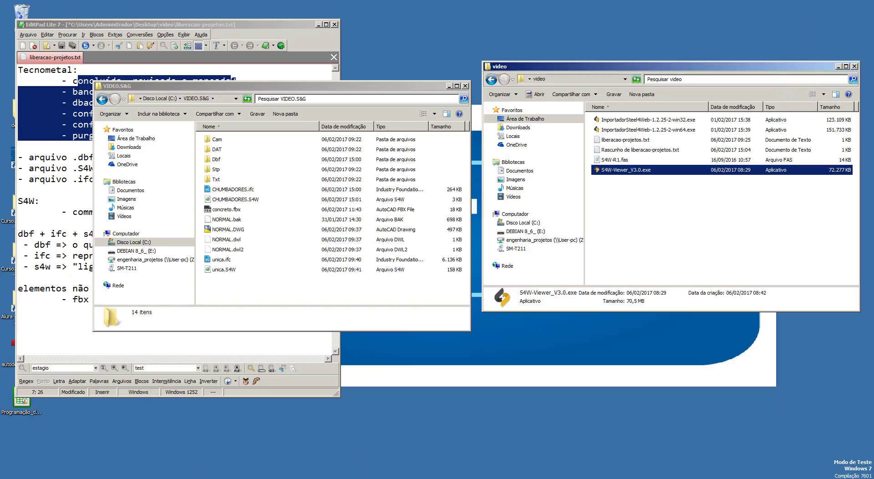
# Step: In AutoCAD, unhide all objects and switch to the v2 front view
pyautogui.click(273, 478)
pyautogui.moveTo(358, 254); pyautogui.dragTo(370, 293, button='middle')
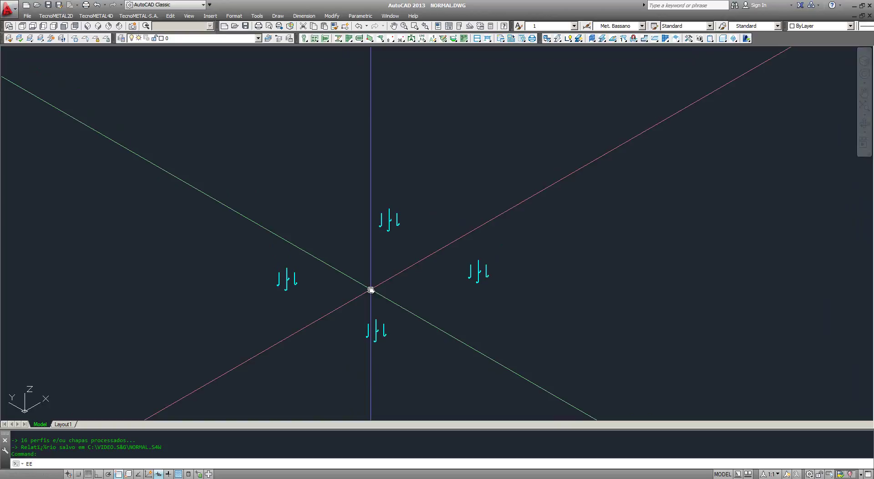
pyautogui.press('Return')
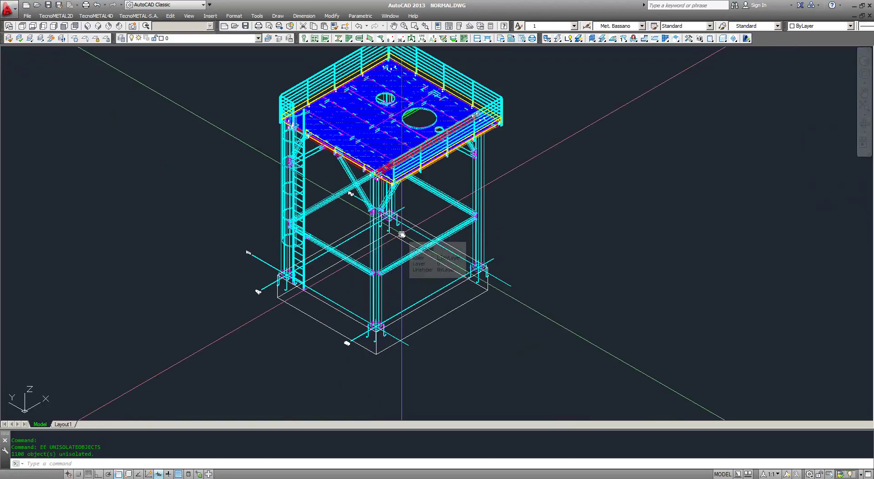
pyautogui.write('v2')
pyautogui.press('Return')
# Step: Crossing-select the anchor hooks and base outline and hide them with hh twice
pyautogui.moveTo(403, 235); pyautogui.dragTo(420, 178, button='middle')
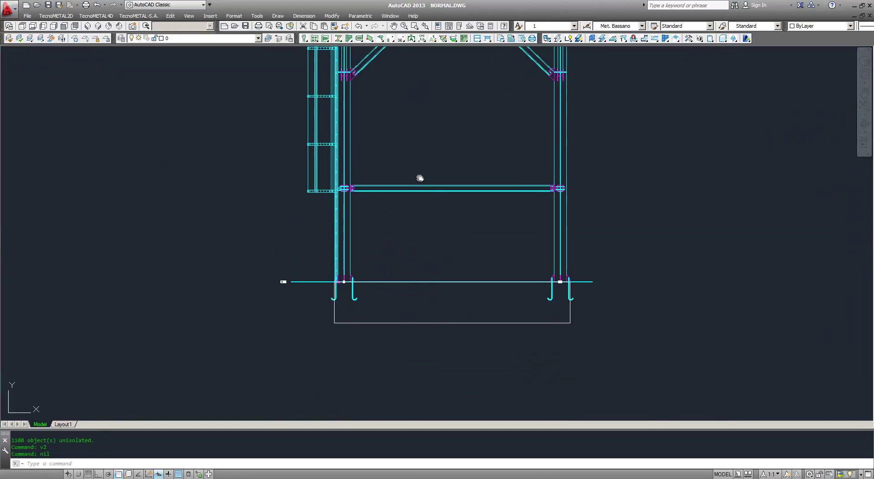
pyautogui.click(656, 337)
pyautogui.click(312, 293)
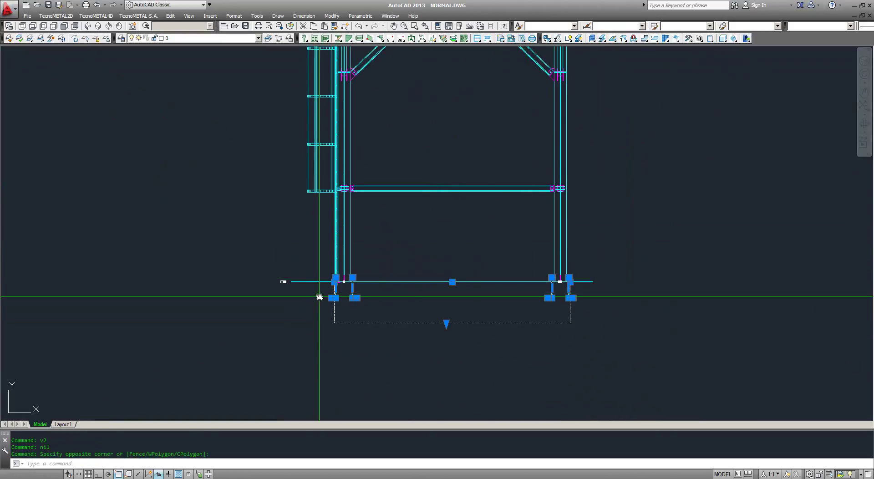
pyautogui.write('hh')
pyautogui.press('Return')
pyautogui.moveTo(359, 220); pyautogui.dragTo(394, 296, button='middle')
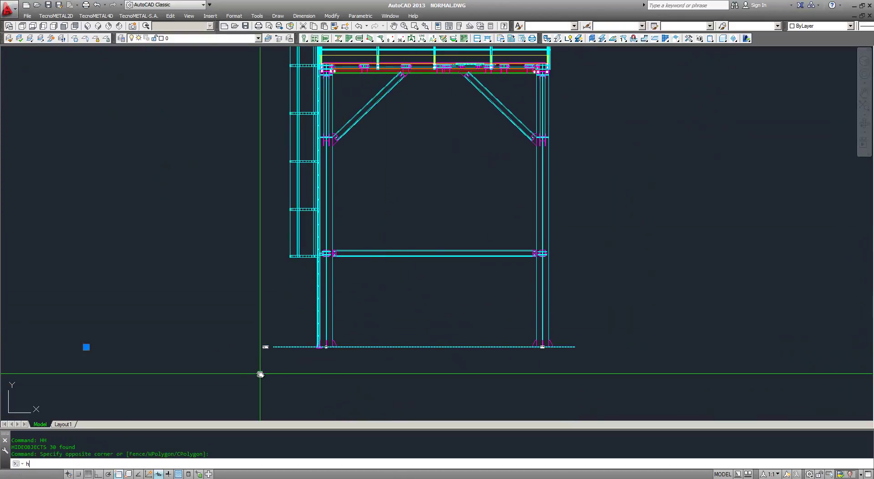
pyautogui.write('hh')
pyautogui.press('Return')
pyautogui.scroll(-2, 344, 283)
pyautogui.scroll(2, 349, 276)
pyautogui.moveTo(351, 268); pyautogui.dragTo(363, 230, button='middle')
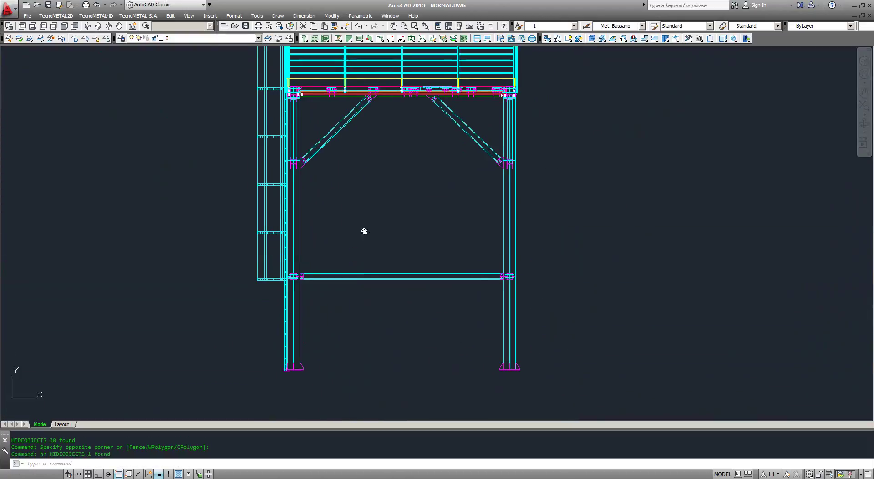
# Step: Crossing-select the frame members below the platform, redoing the selection window
pyautogui.click(619, 382)
pyautogui.click(209, 86)
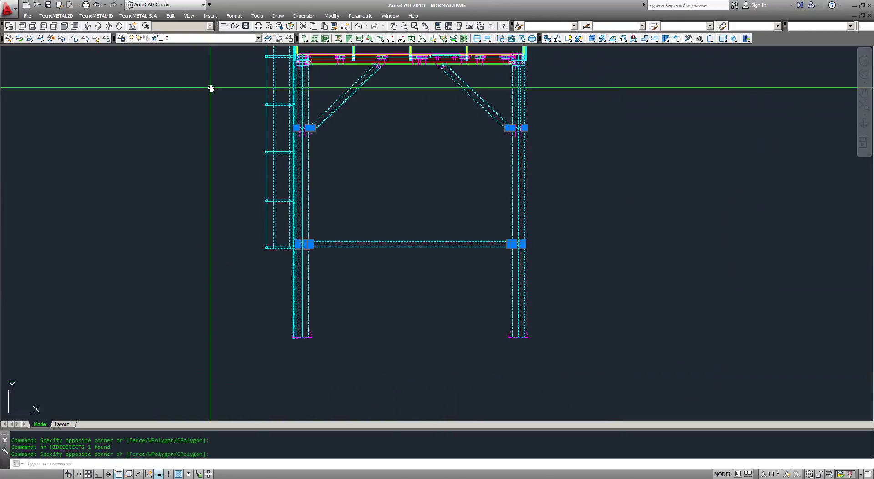
pyautogui.moveTo(221, 93); pyautogui.dragTo(207, 190, button='middle')
pyautogui.scroll(5, 264, 113)
pyautogui.scroll(-7, 211, 136)
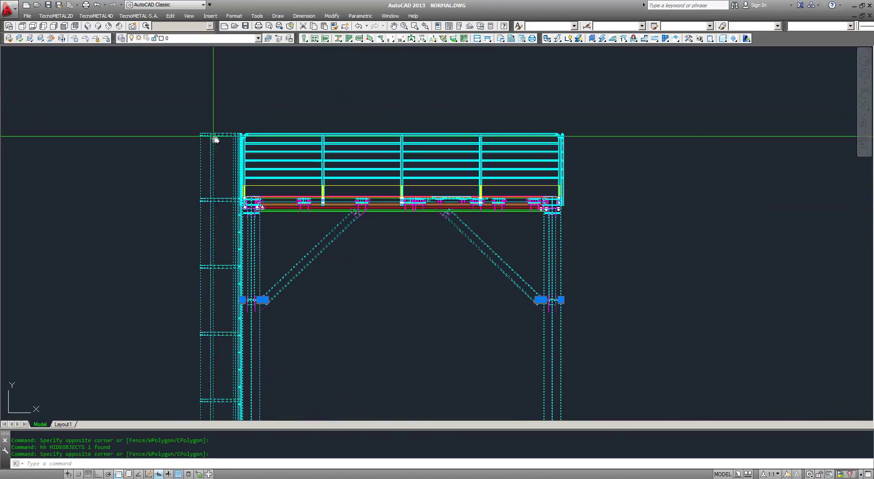
pyautogui.moveTo(431, 304)
pyautogui.mouseDown(button='middle')
pyautogui.moveTo(442, 335)
pyautogui.moveTo(484, 216)
pyautogui.mouseUp(button='middle')
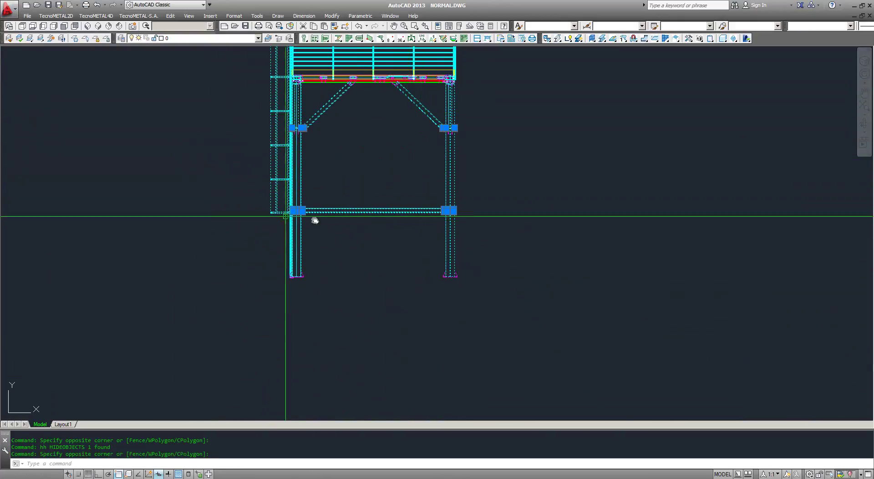
pyautogui.moveTo(303, 247); pyautogui.dragTo(298, 291, button='middle')
pyautogui.press('Escape')
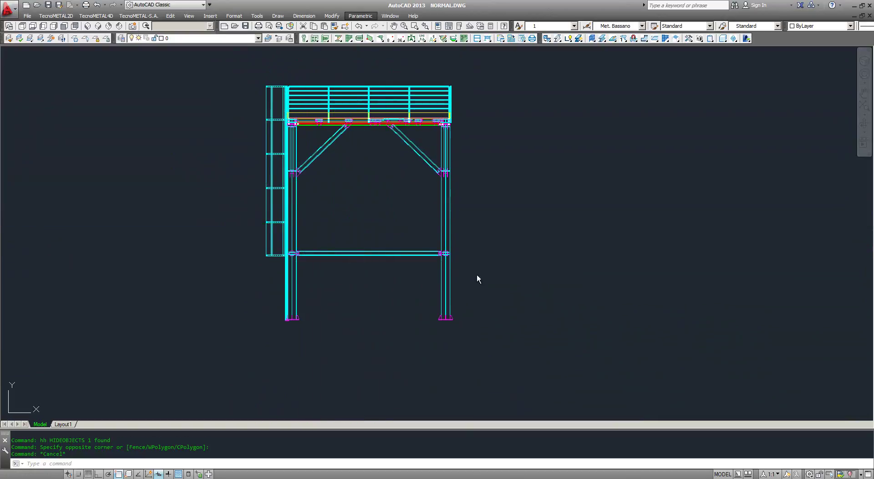
pyautogui.click(511, 351)
pyautogui.press('Escape')
pyautogui.click(565, 367)
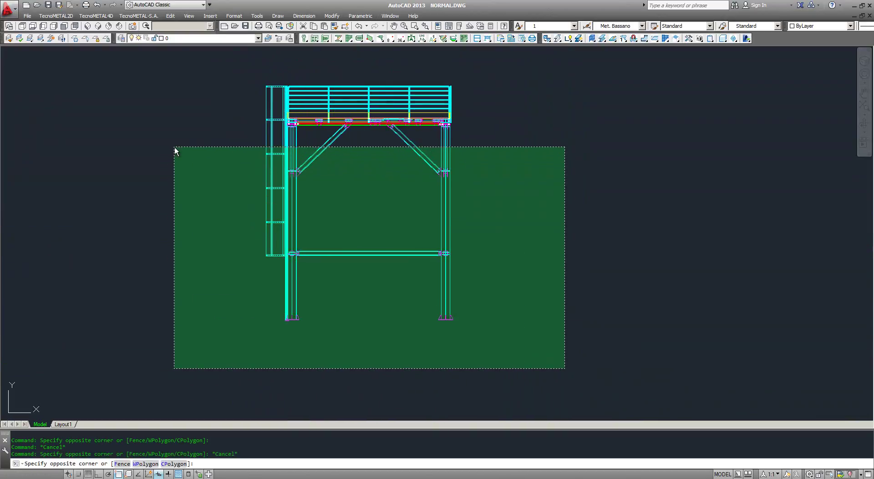
# Step: Isolate the selected frame members below the platform
pyautogui.click(174, 146)
pyautogui.press('Return')
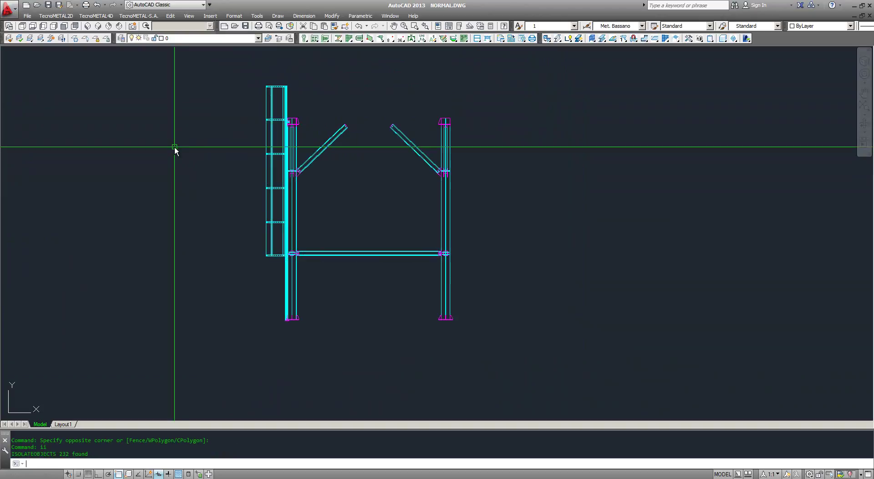
pyautogui.moveTo(260, 122); pyautogui.dragTo(269, 143, button='middle')
# Step: Check the isolated frame in v1, v5 and v1 views, then open TecnoMETAL 3D -> Lista
pyautogui.write('v1')
pyautogui.press('Return')
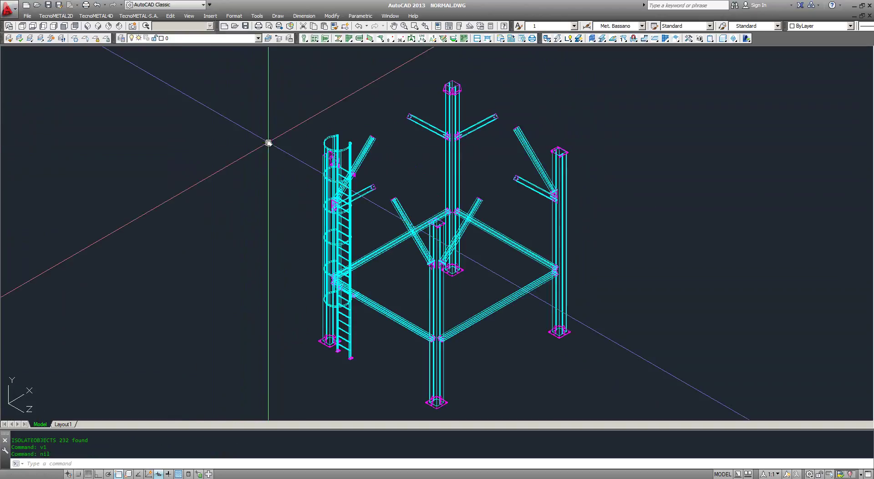
pyautogui.write('v5')
pyautogui.press('Return')
pyautogui.write('v')
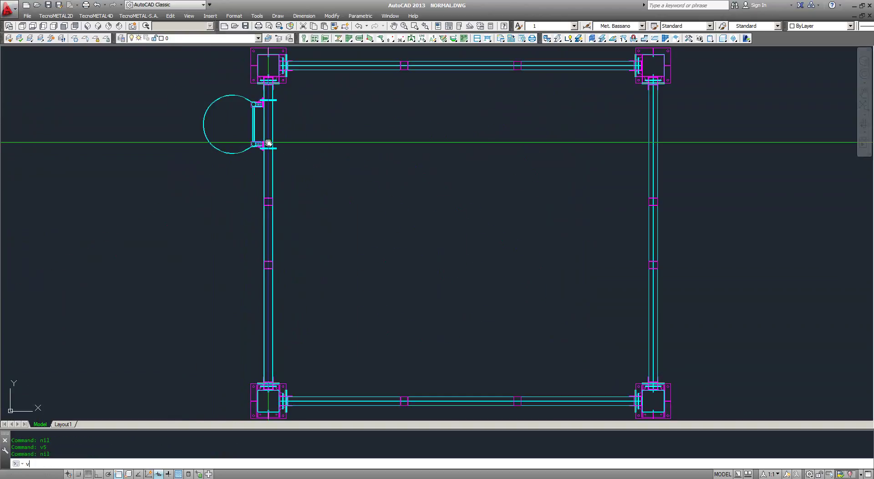
pyautogui.write('1')
pyautogui.press('Return')
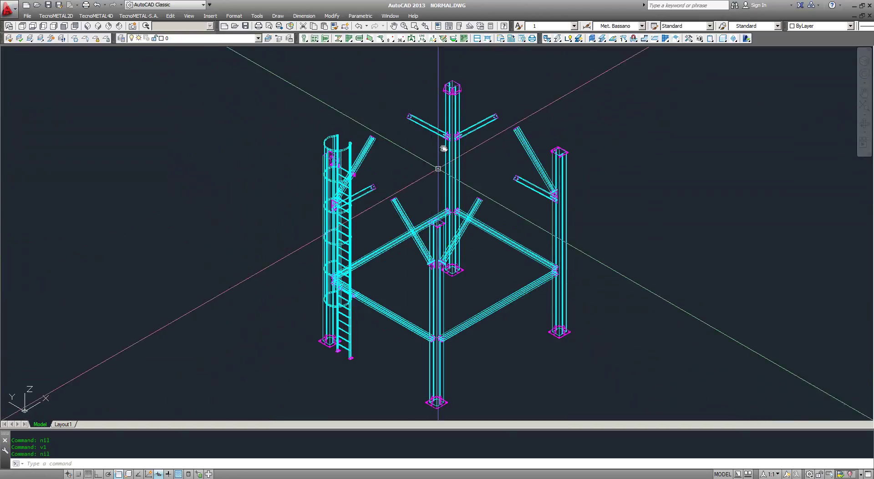
pyautogui.moveTo(494, 128); pyautogui.dragTo(474, 116, button='middle')
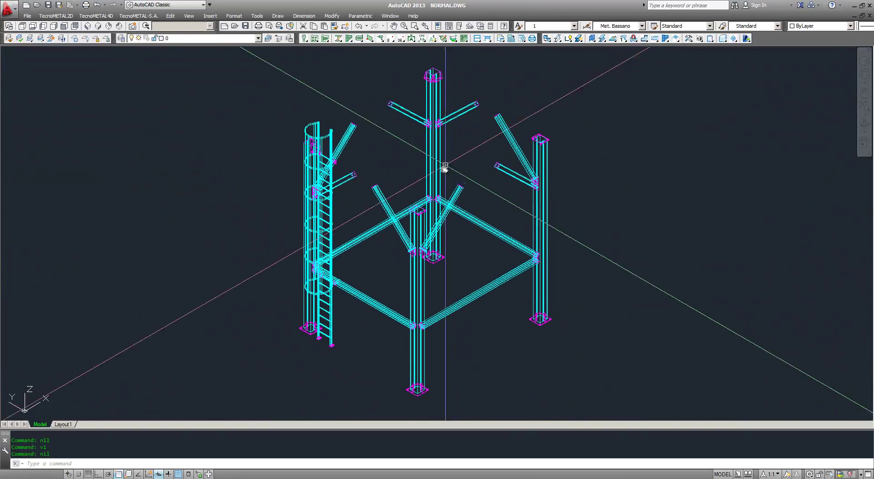
pyautogui.moveTo(444, 170); pyautogui.dragTo(422, 197, button='middle')
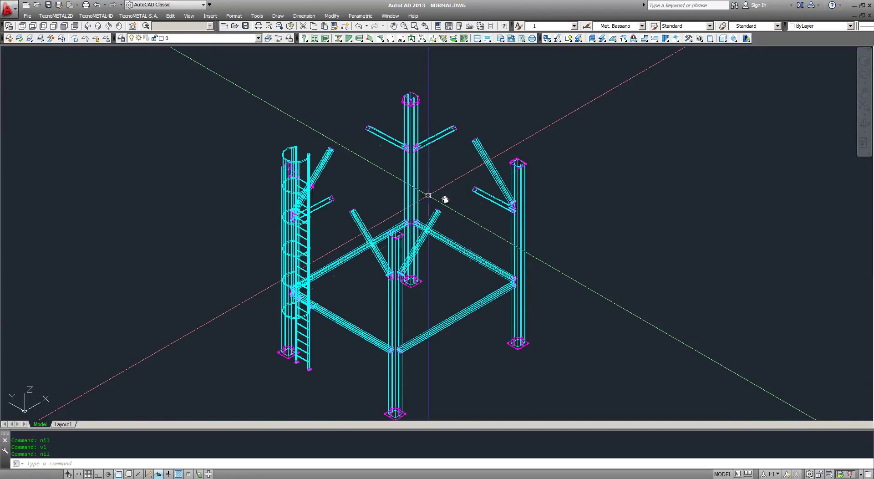
pyautogui.moveTo(566, 162); pyautogui.dragTo(548, 156, button='middle')
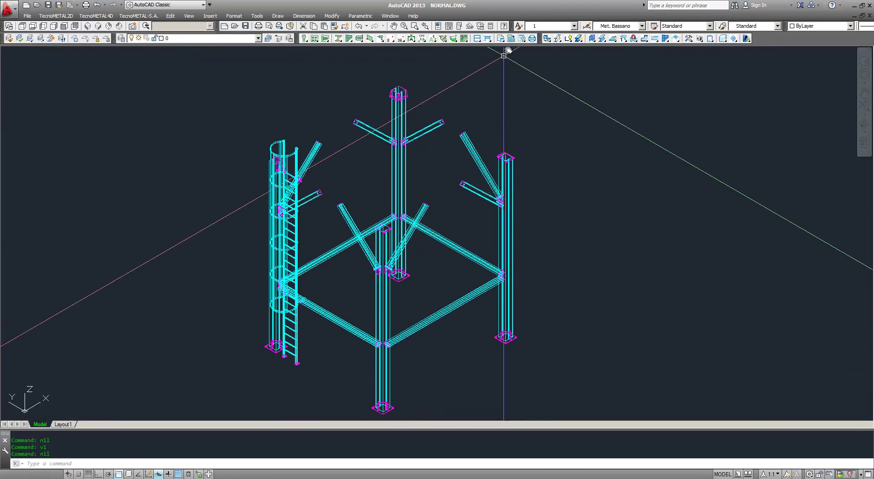
pyautogui.click(502, 54)
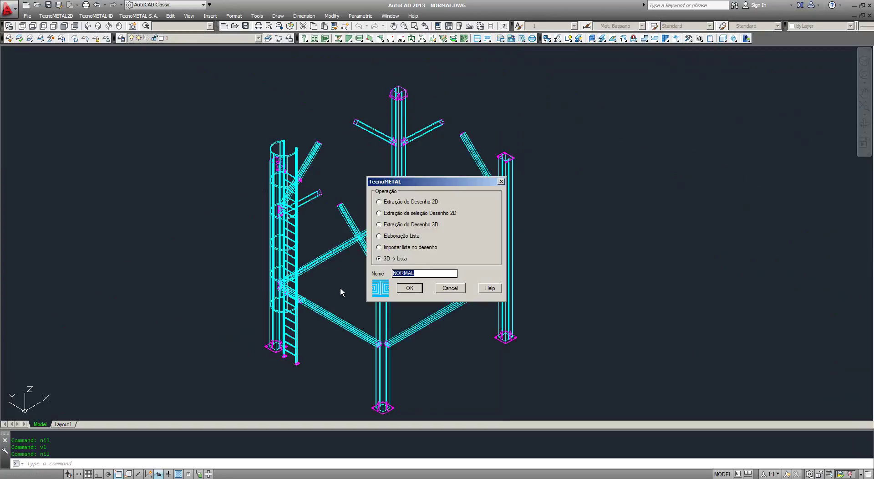
# Step: Extract list 'principal' from the 232 frame objects, excluding bolts and calculating real weight
pyautogui.write('principal')
pyautogui.click(409, 288)
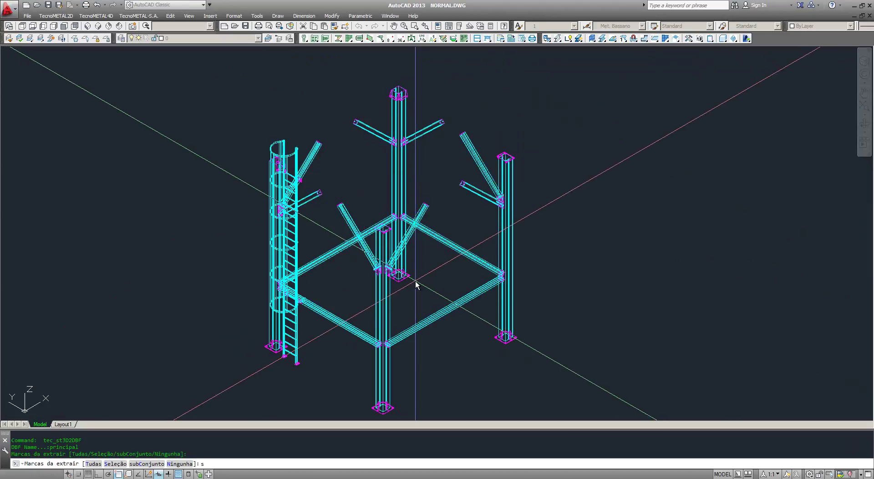
pyautogui.write('s')
pyautogui.press('Return')
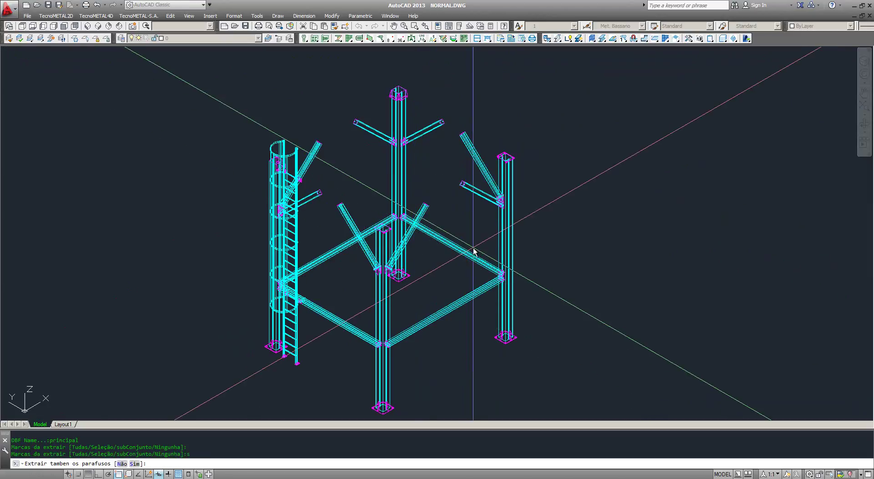
pyautogui.write('n')
pyautogui.press('Return')
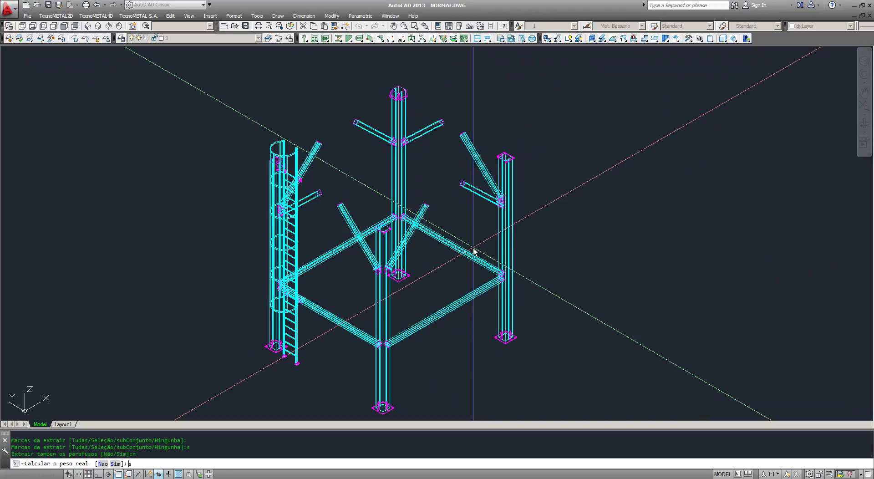
pyautogui.write('s')
pyautogui.press('Return')
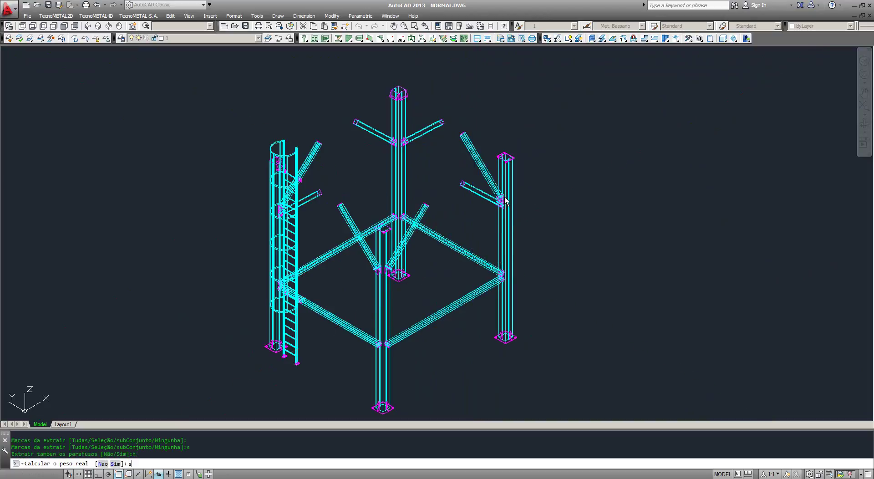
pyautogui.press('Return')
pyautogui.scroll(-3, 517, 150)
pyautogui.click(603, 62)
pyautogui.click(321, 265)
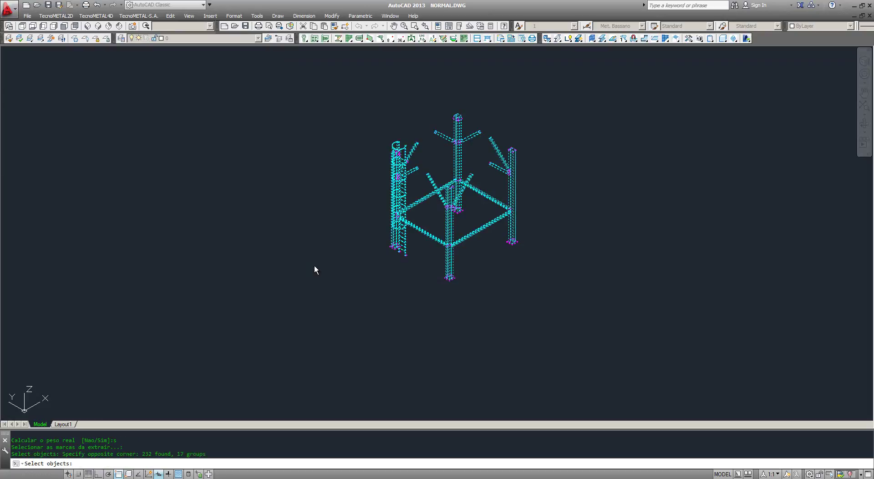
pyautogui.press('Return')
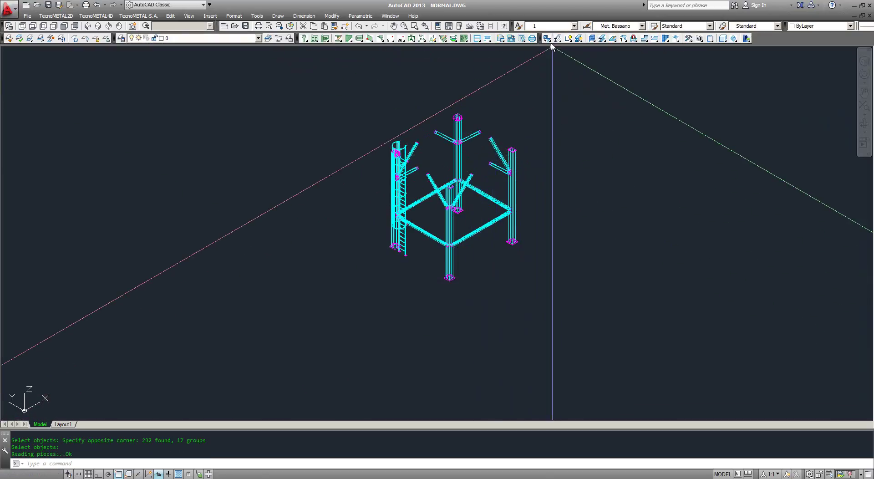
# Step: Export the 232 selected frame objects to IFC
pyautogui.click(421, 267)
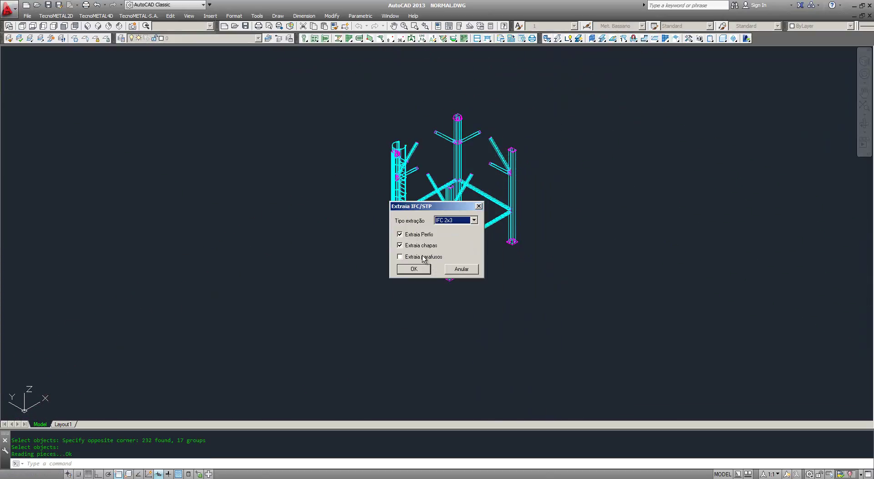
pyautogui.click(411, 269)
pyautogui.click(581, 83)
pyautogui.click(273, 318)
pyautogui.press('Return')
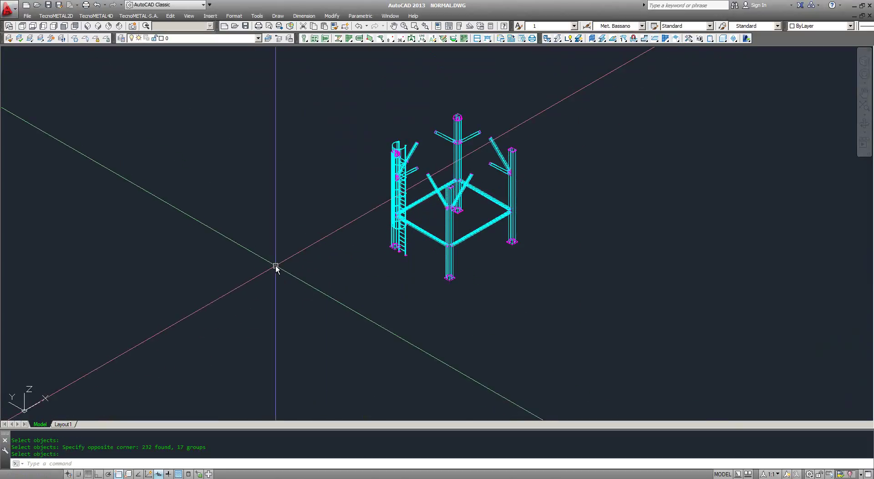
# Step: Run S4W with manual profile selection on the whole model to generate the report
pyautogui.write('S4W')
pyautogui.press('Return')
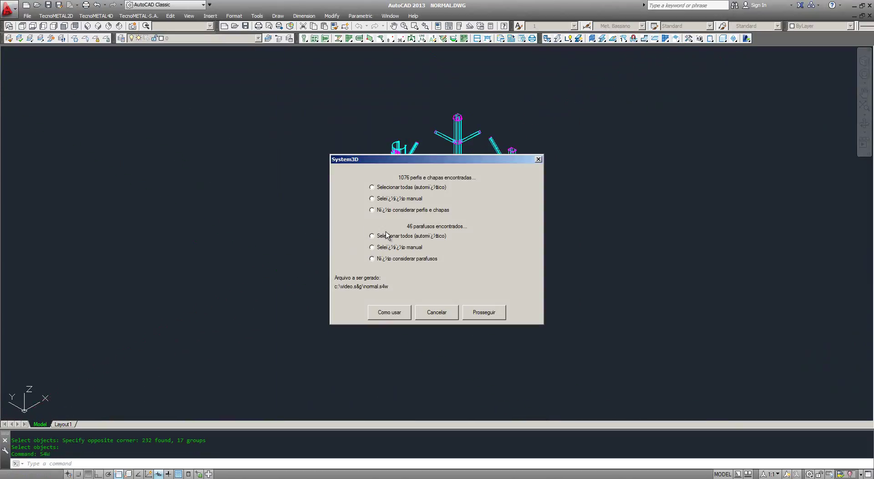
pyautogui.click(409, 200)
pyautogui.click(484, 312)
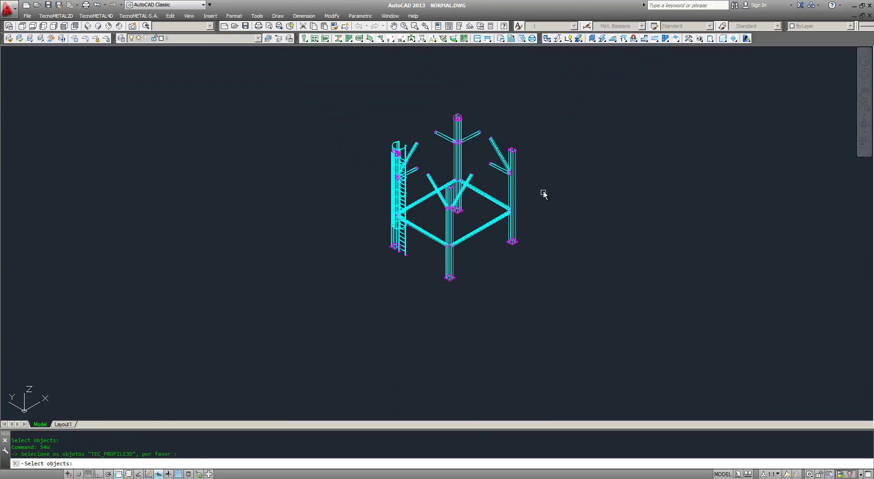
pyautogui.click(592, 82)
pyautogui.click(232, 328)
pyautogui.press('Return')
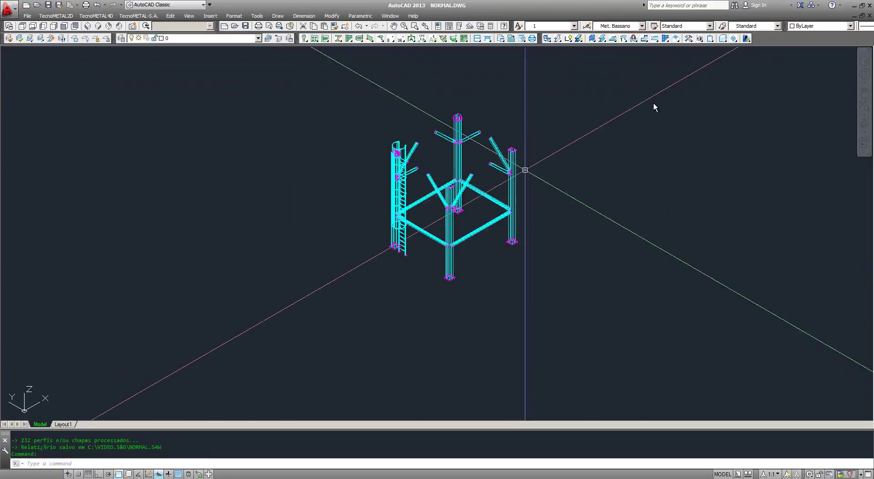
# Step: Bring the VIDEO.S&G folder window to the front
pyautogui.moveTo(743, 91); pyautogui.dragTo(682, 139, button='middle')
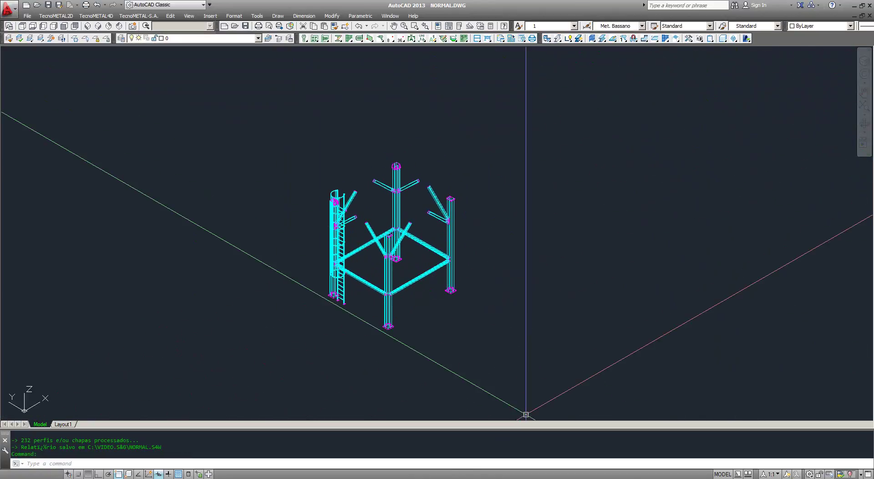
pyautogui.click(365, 478)
pyautogui.click(364, 469)
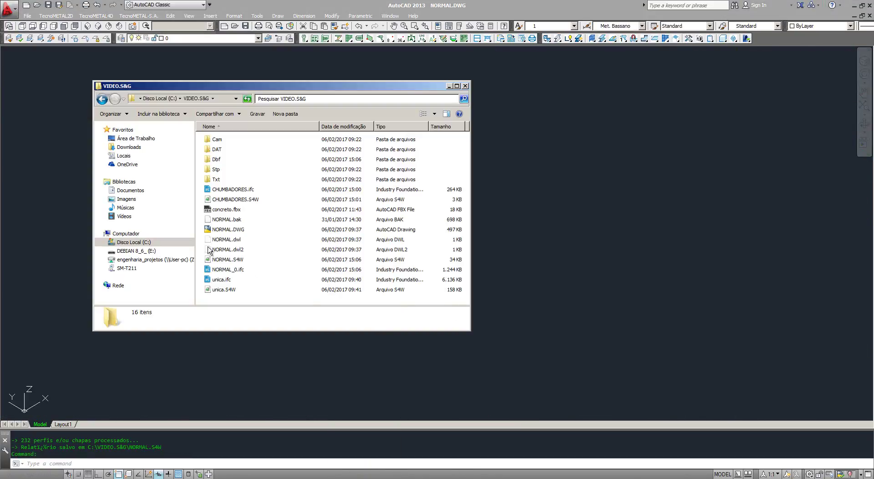
# Step: Check PRINCIPAL.DBF in the Dbf folder and return to the VIDEO.S&G listing
pyautogui.doubleClick(216, 159)
pyautogui.click(230, 150)
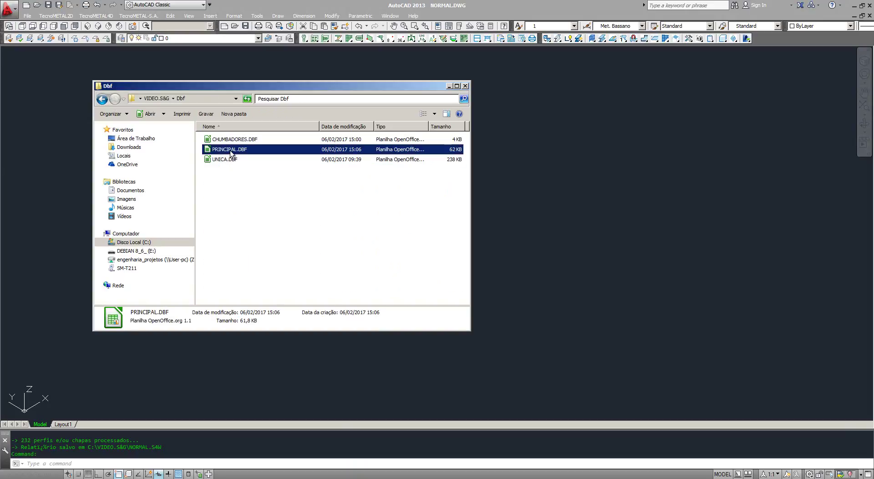
pyautogui.click(231, 150)
pyautogui.hotkey('ctrl', 'c')
pyautogui.click(261, 215)
pyautogui.click(262, 215)
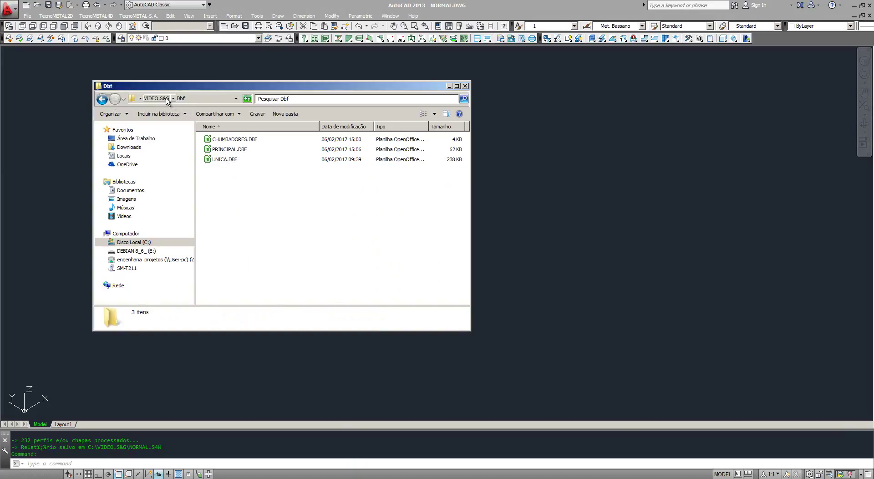
pyautogui.click(157, 98)
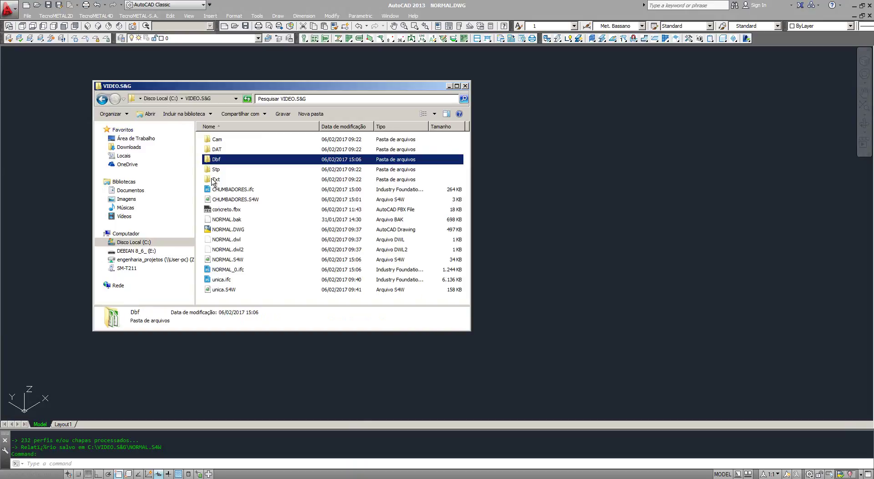
# Step: Rename NORMAL_0.ifc to PRINCIPAL.ifc and NORMAL.S4W to PRINCIPAL.S4W
pyautogui.click(234, 271)
pyautogui.click(234, 272)
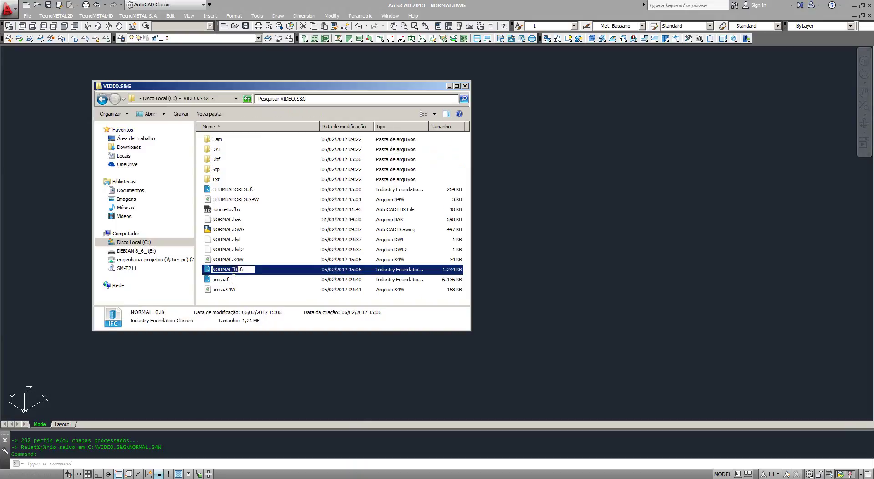
pyautogui.hotkey('ctrl', 'v')
pyautogui.click(250, 299)
pyautogui.click(223, 261)
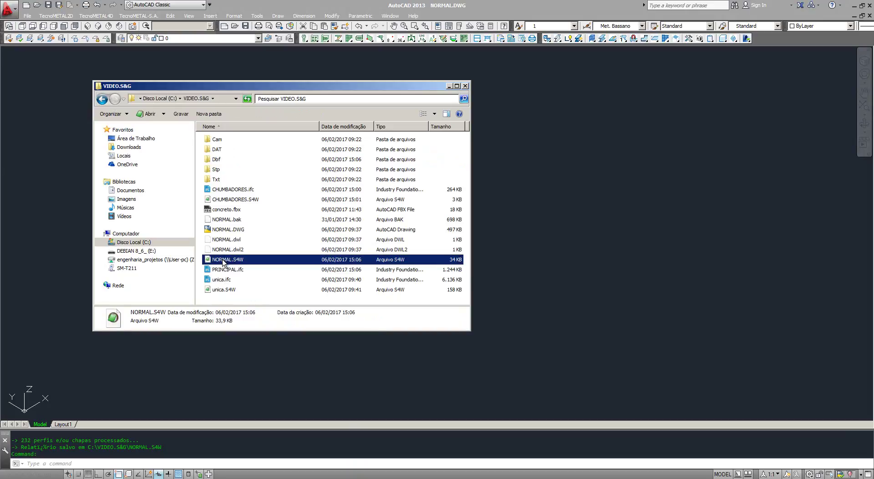
pyautogui.click(224, 260)
pyautogui.hotkey('ctrl', 'v')
pyautogui.press('Return')
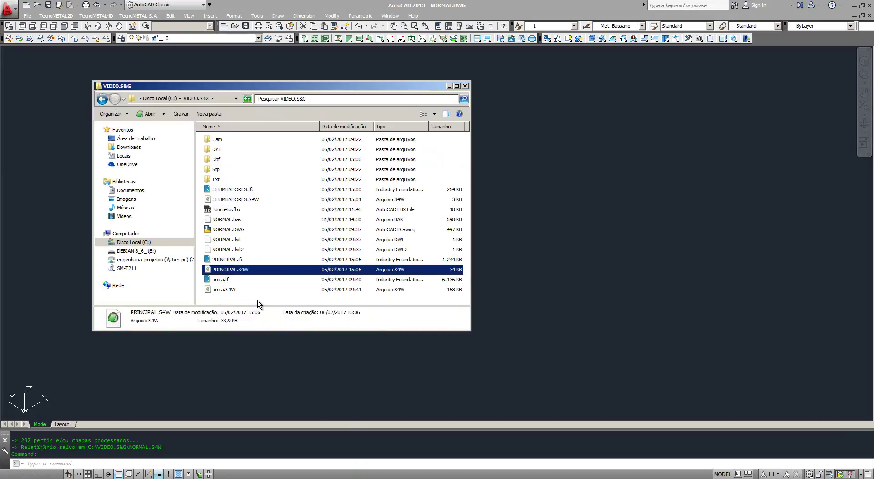
# Step: Switch to the Steel4Web importer and open the Tecnometal structure import form
pyautogui.click(258, 301)
pyautogui.click(578, 362)
pyautogui.moveTo(491, 267); pyautogui.dragTo(500, 291, button='middle')
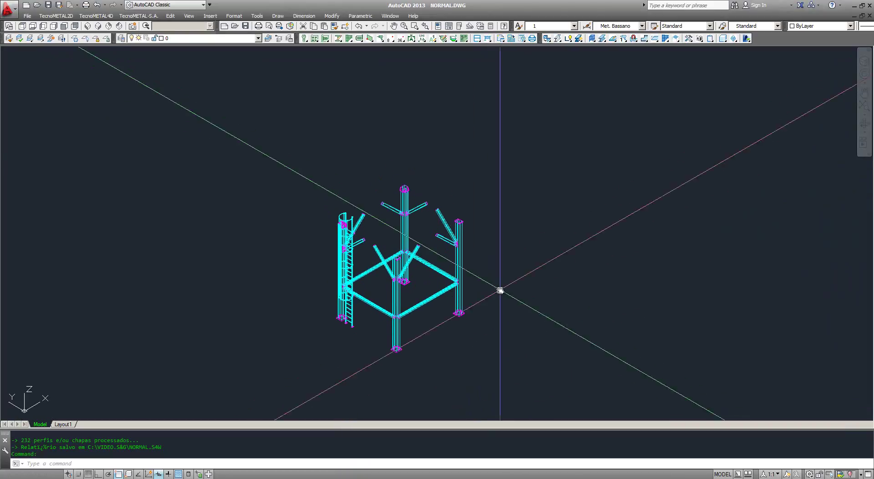
pyautogui.click(427, 477)
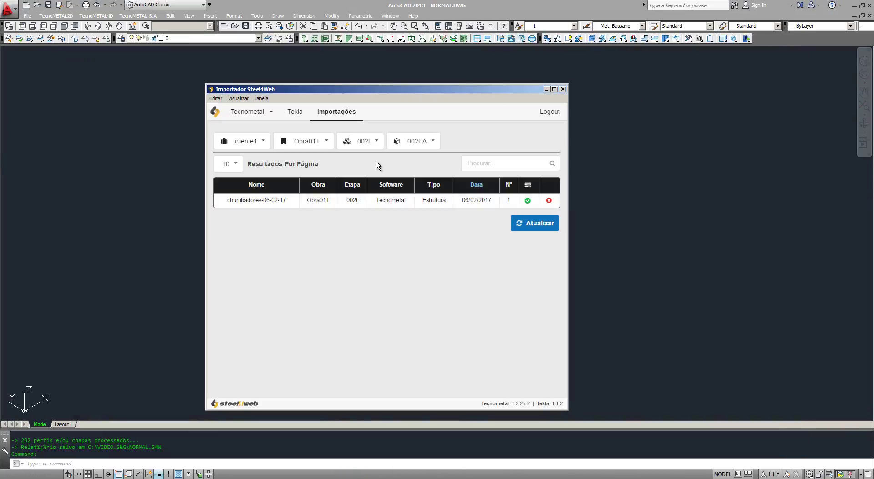
pyautogui.click(246, 115)
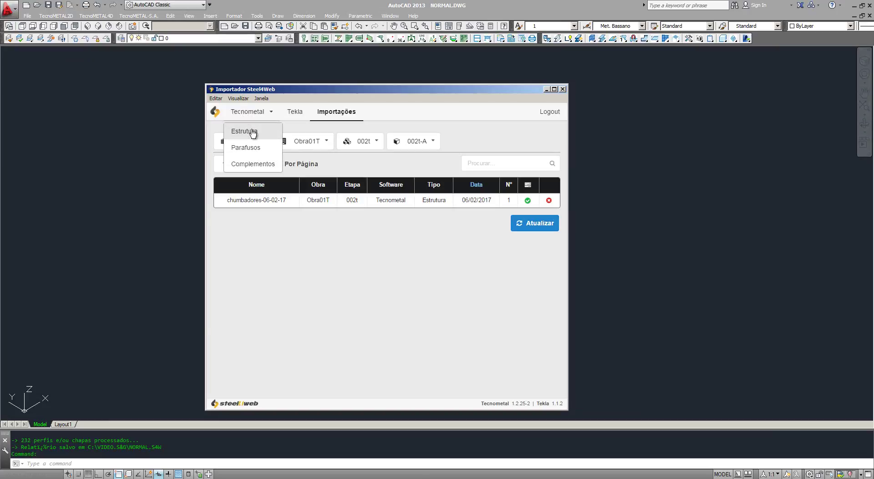
pyautogui.click(251, 132)
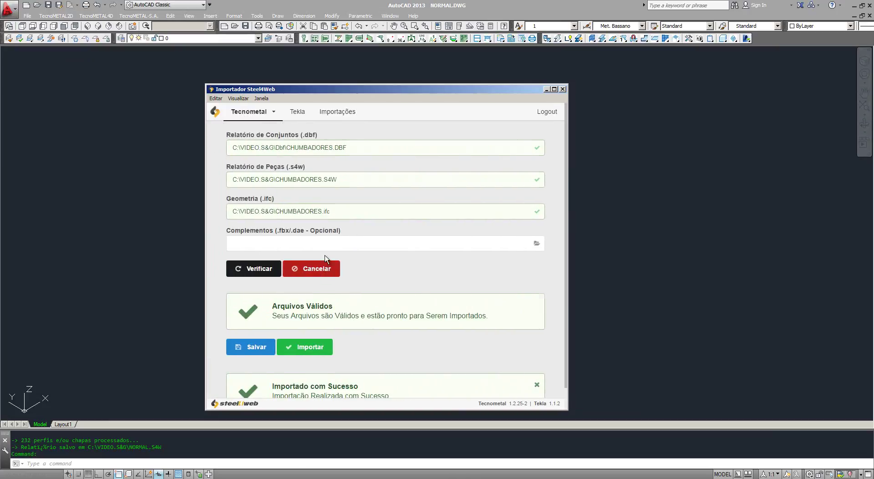
# Step: Clear the previous files and load Dbf\PRINCIPAL.DBF as the assemblies report
pyautogui.click(324, 264)
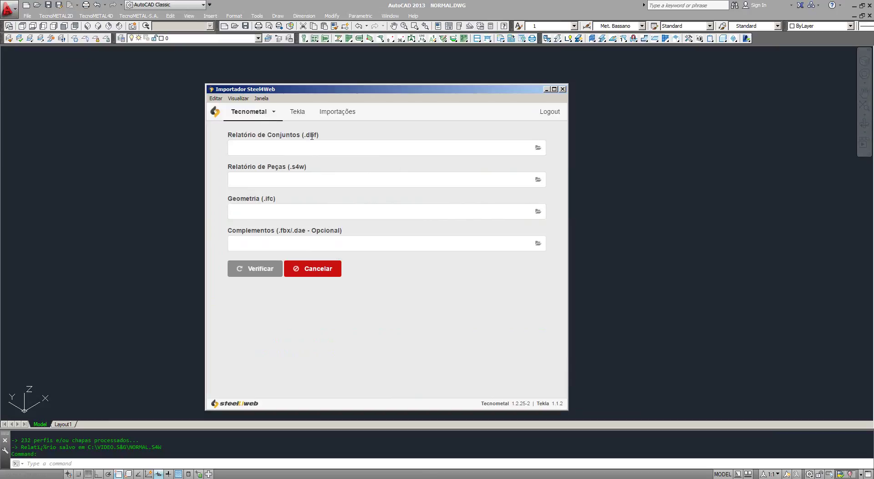
pyautogui.click(308, 150)
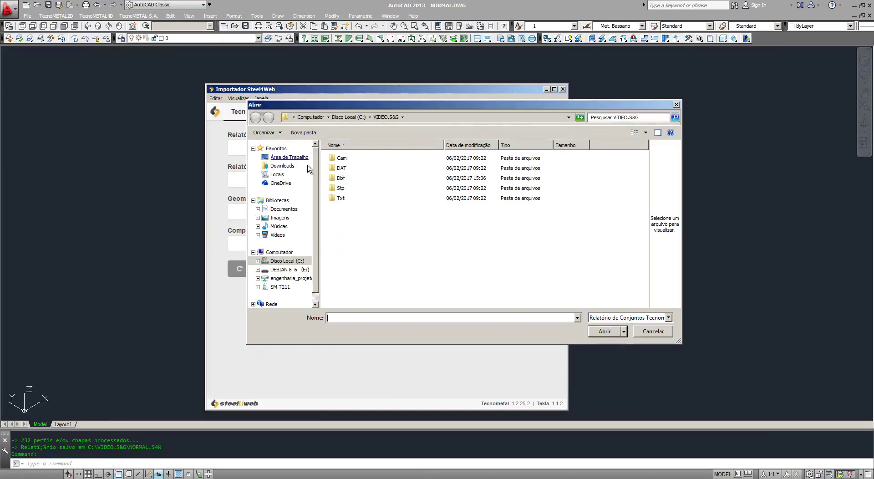
pyautogui.doubleClick(341, 178)
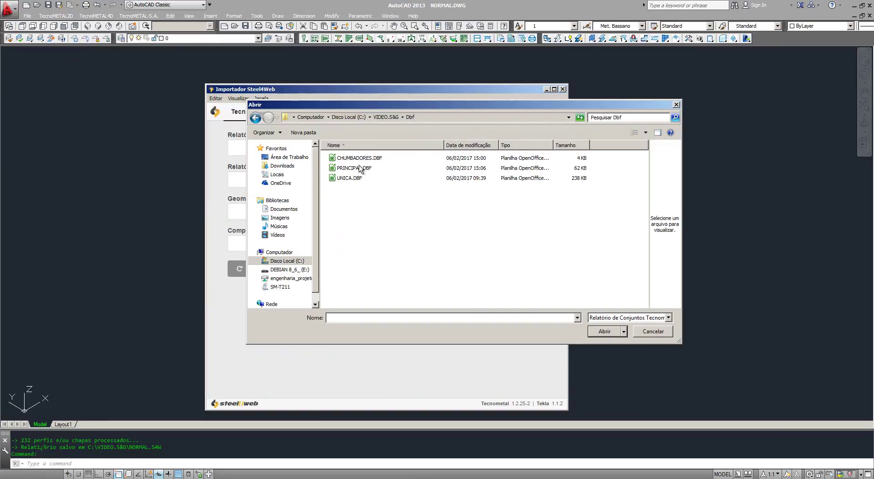
pyautogui.doubleClick(359, 168)
# Step: Load PRINCIPAL.S4W and PRINCIPAL.ifc, verify all three files, and proceed to import
pyautogui.click(336, 189)
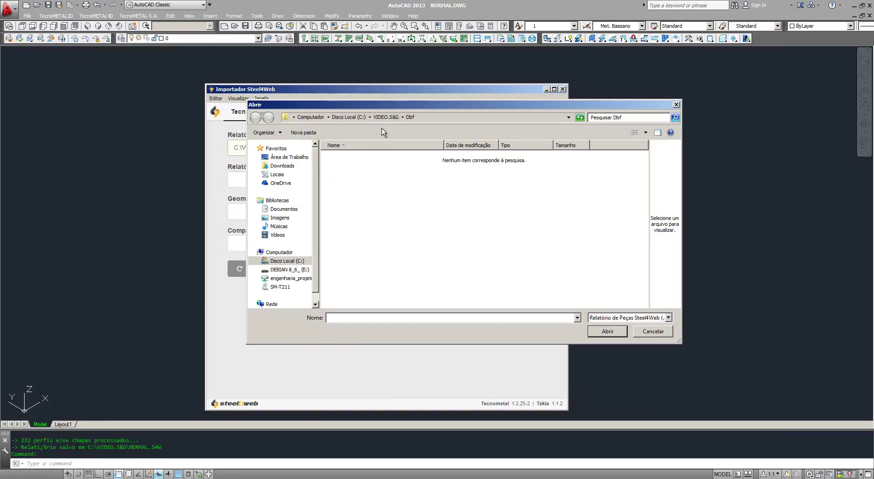
pyautogui.hotkey('alt', 'Up')
pyautogui.doubleClick(360, 218)
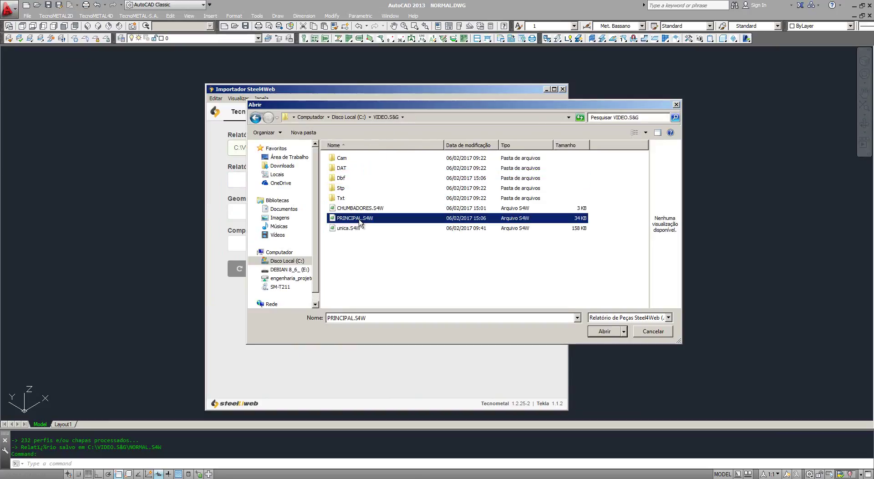
pyautogui.click(353, 214)
pyautogui.doubleClick(352, 217)
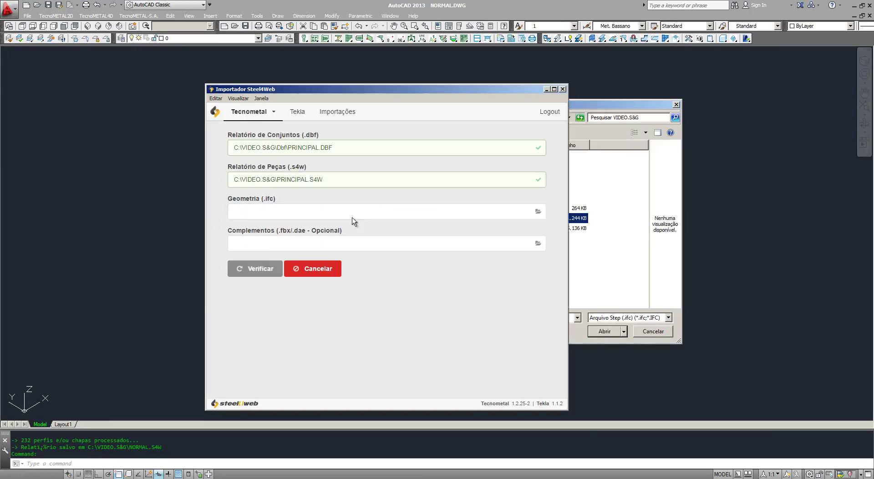
pyautogui.click(261, 269)
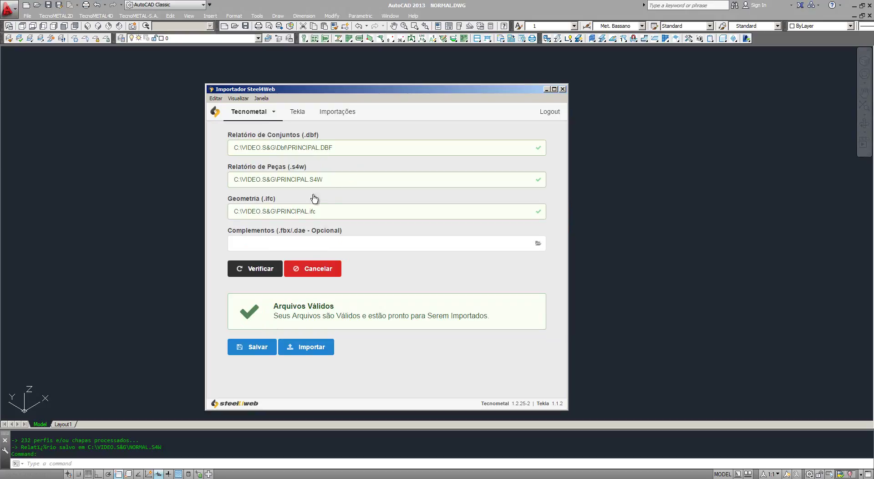
pyautogui.click(306, 348)
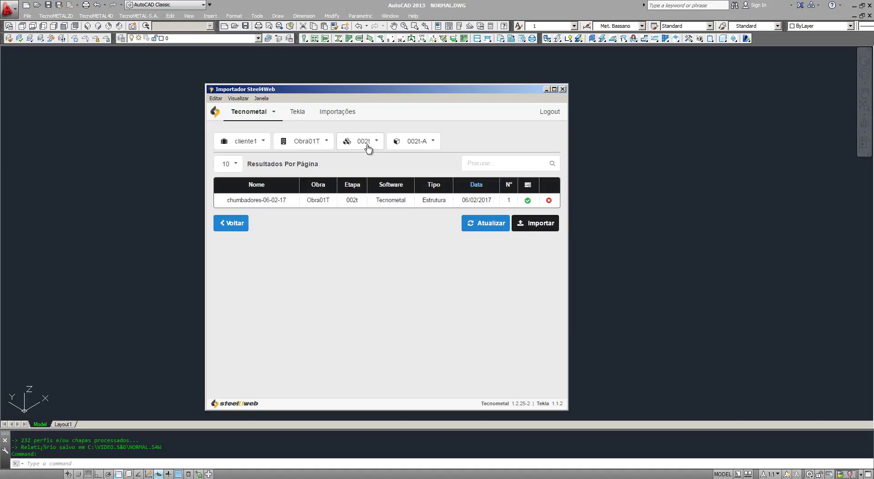
# Step: Refresh the imports, upload a new import named 'estr', then view the imports list
pyautogui.click(490, 223)
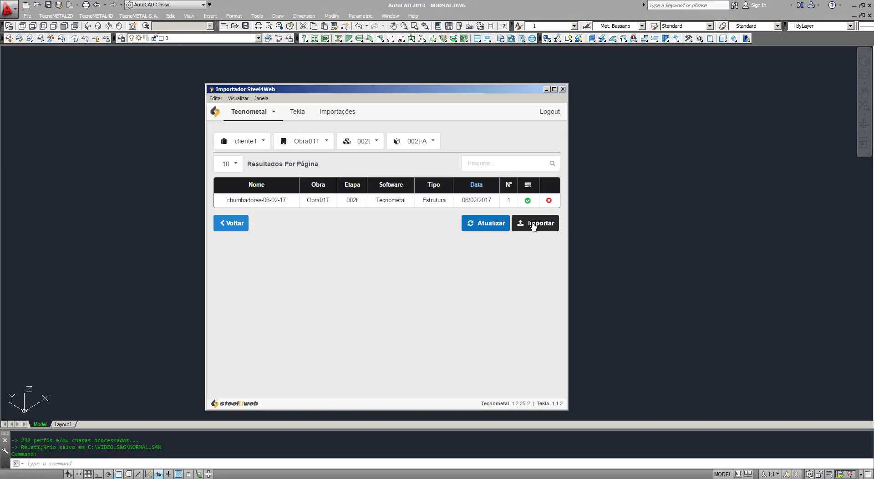
pyautogui.click(533, 224)
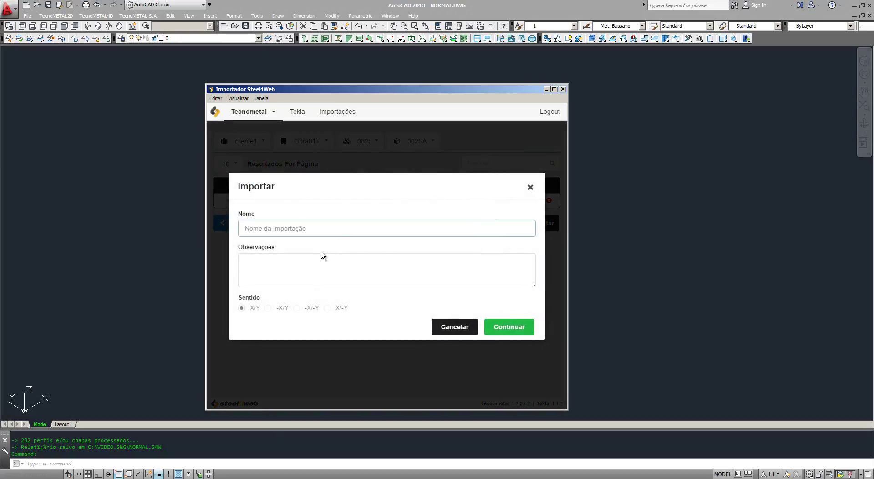
pyautogui.write('estrutura secundaria')
pyautogui.click(507, 327)
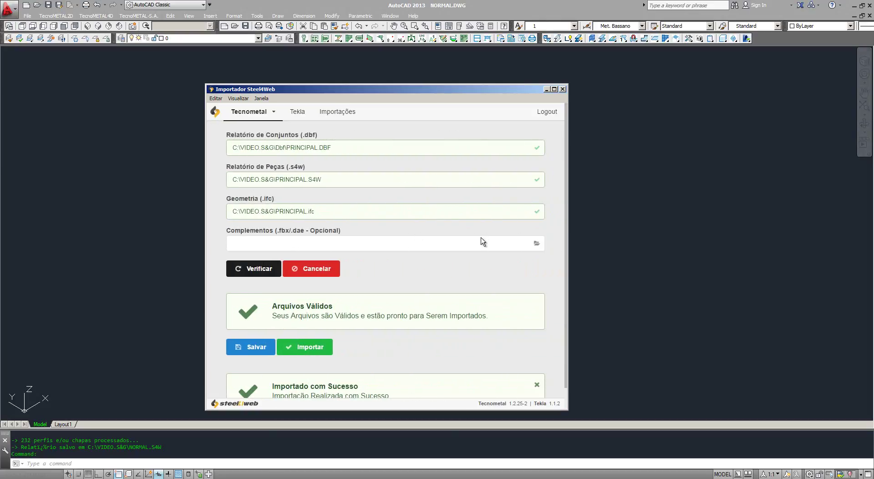
pyautogui.click(338, 110)
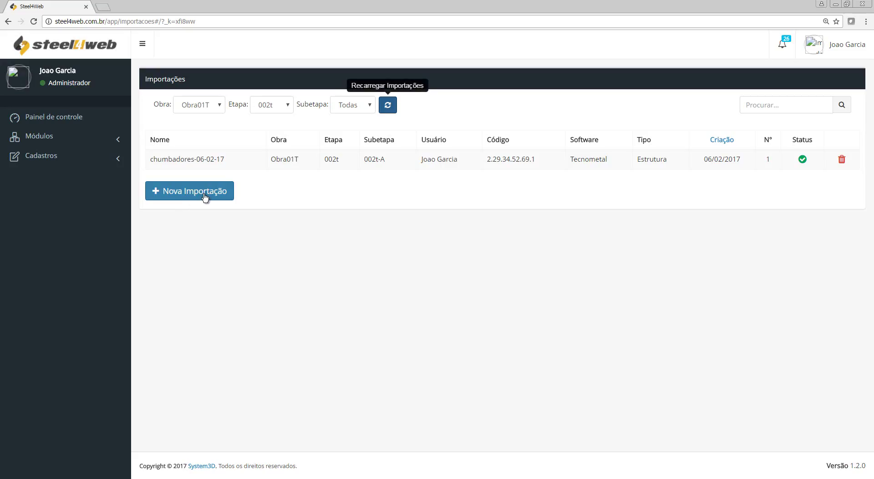
# Step: Reload the imports list and go to the Importações page via the modules menu
pyautogui.click(387, 104)
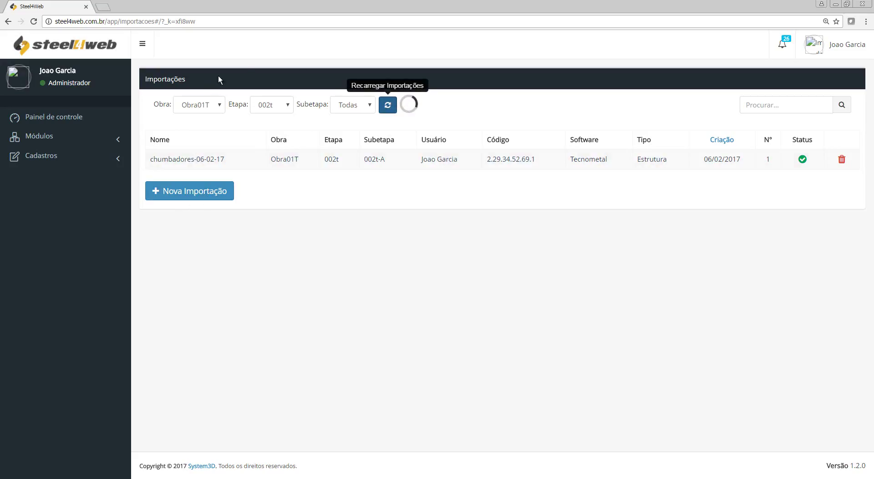
pyautogui.click(42, 136)
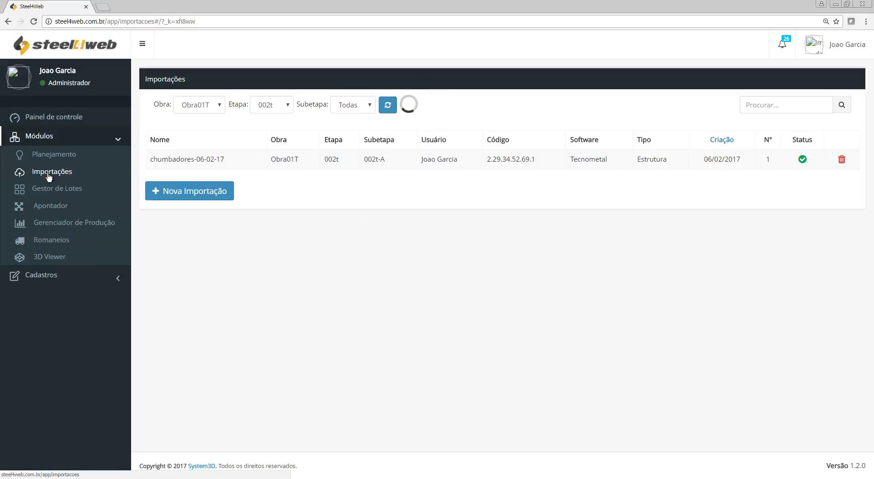
pyautogui.click(48, 175)
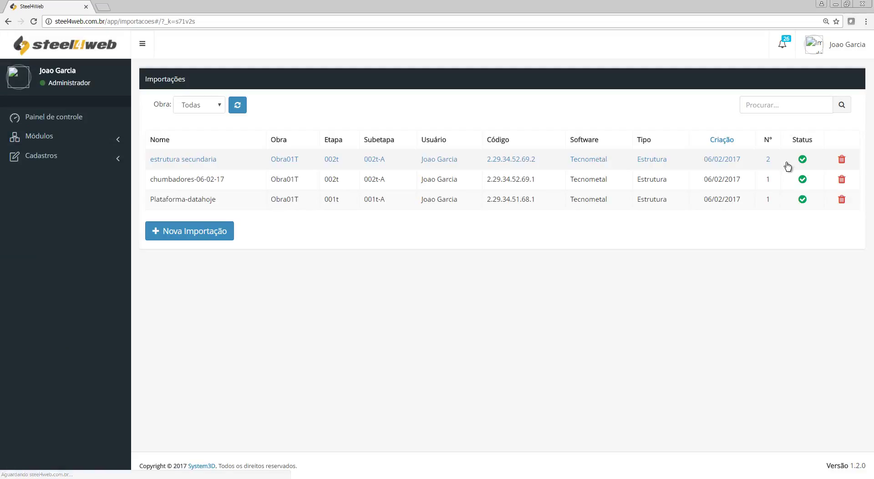
# Step: Filter imports to work Obra01T and stage 002t, reload, and bring up the 3D viewer
pyautogui.click(216, 108)
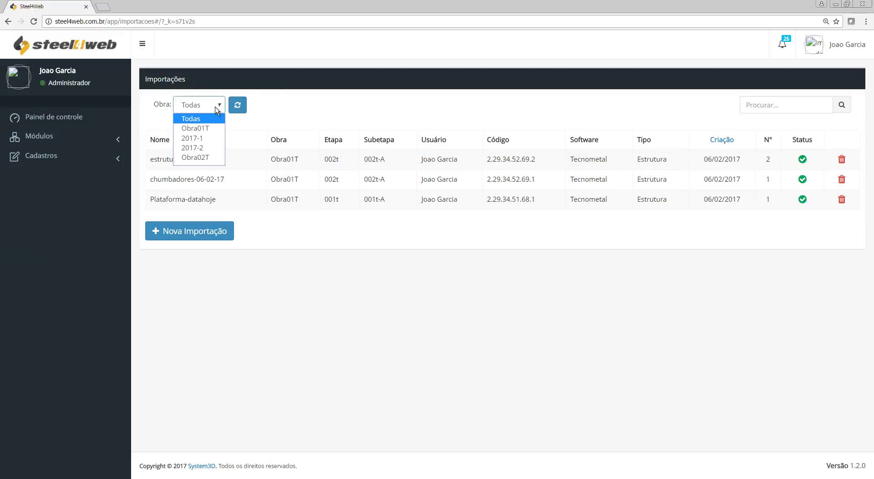
pyautogui.click(203, 129)
pyautogui.click(270, 114)
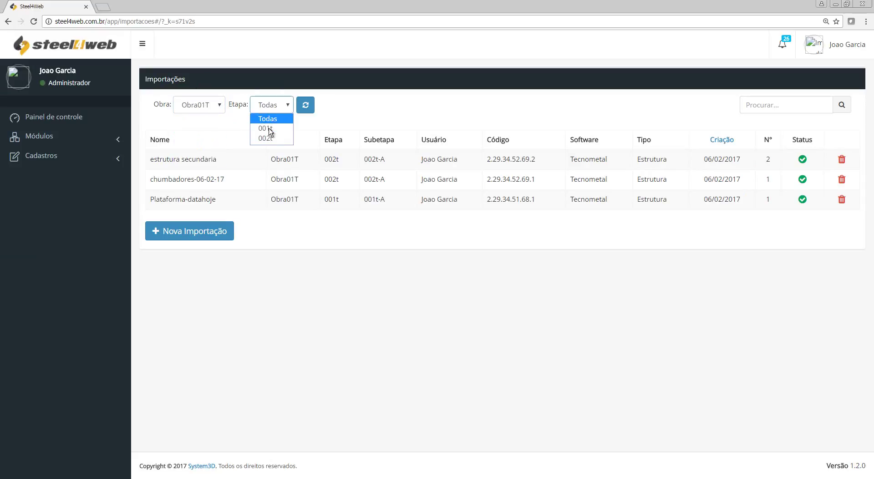
pyautogui.click(279, 140)
pyautogui.click(387, 105)
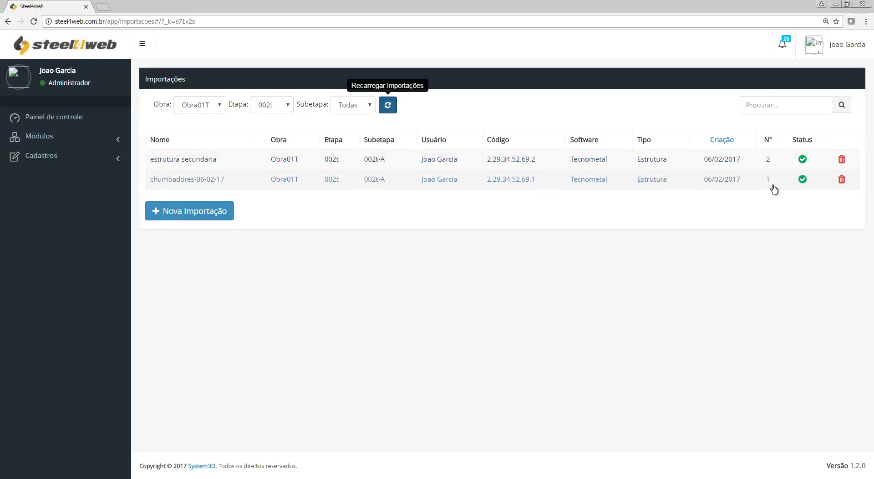
pyautogui.click(427, 478)
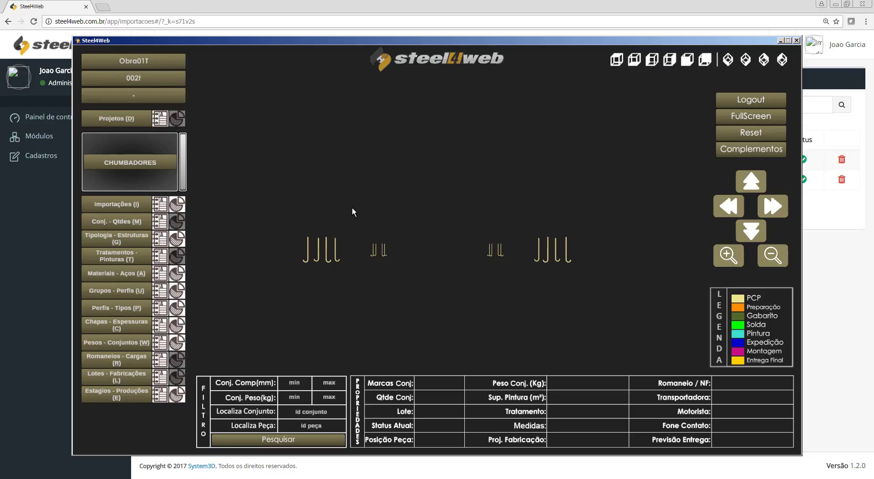
# Step: Load stage 002t in the viewer and highlight the chumbadores-06-02-17 and estrutura secundaria imports
pyautogui.click(153, 80)
pyautogui.click(139, 108)
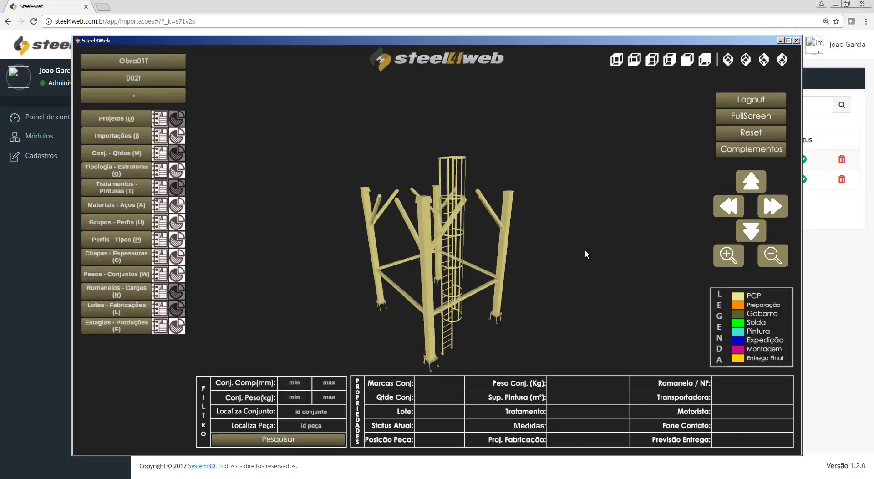
pyautogui.moveTo(585, 251); pyautogui.dragTo(312, 287)
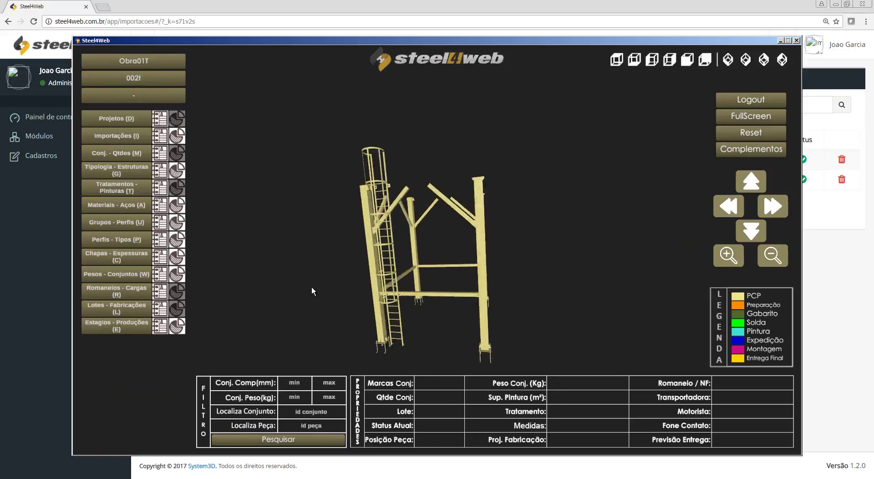
pyautogui.click(129, 136)
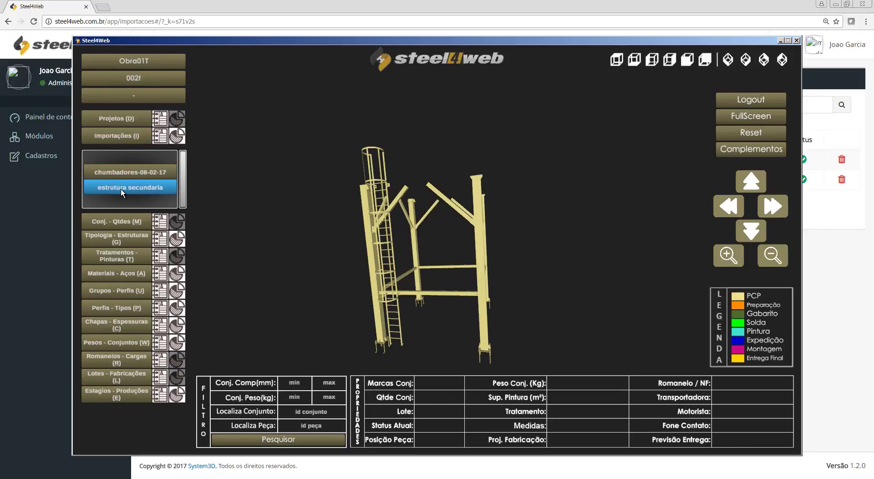
pyautogui.click(133, 171)
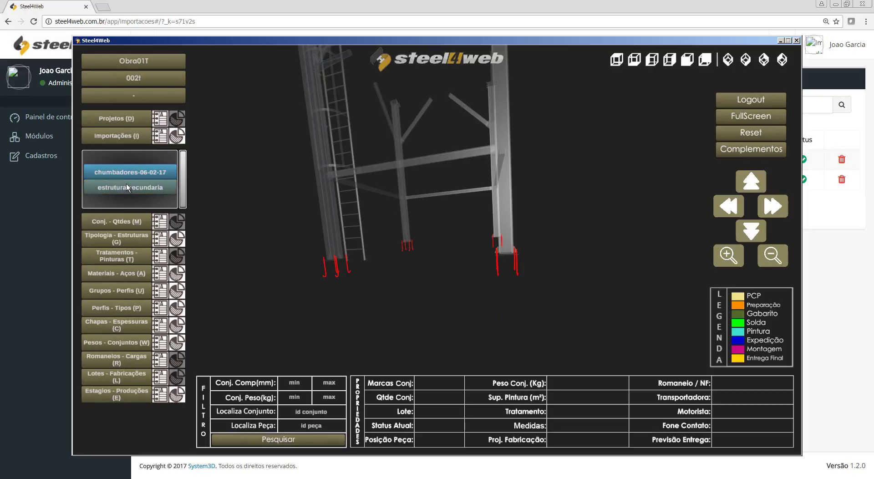
pyautogui.click(126, 189)
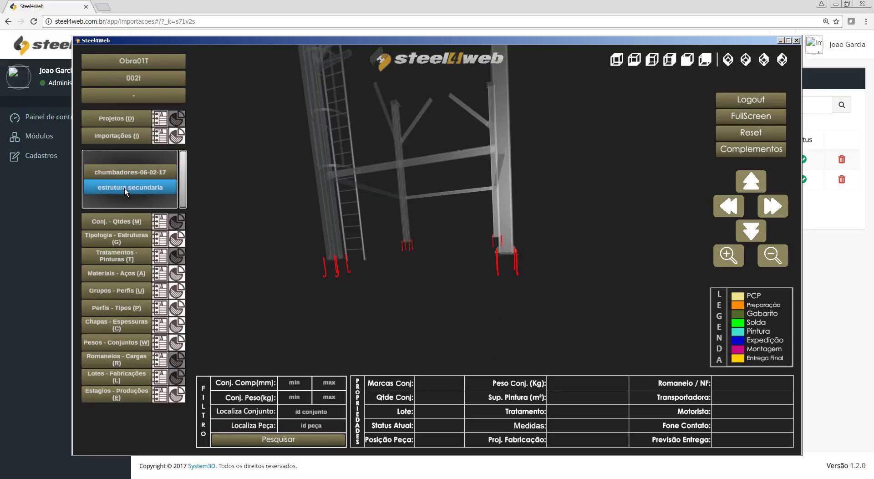
# Step: Review the imports weight table and pie chart, then minimize the viewer
pyautogui.click(164, 135)
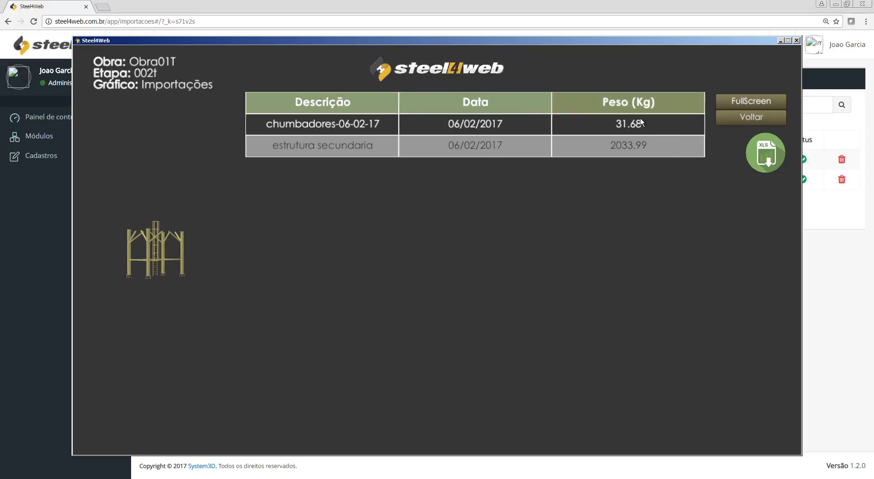
pyautogui.click(746, 117)
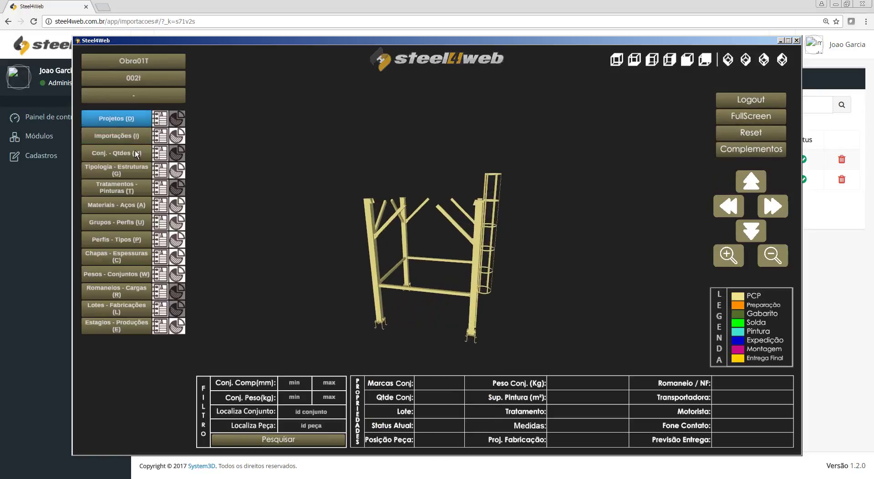
pyautogui.click(177, 136)
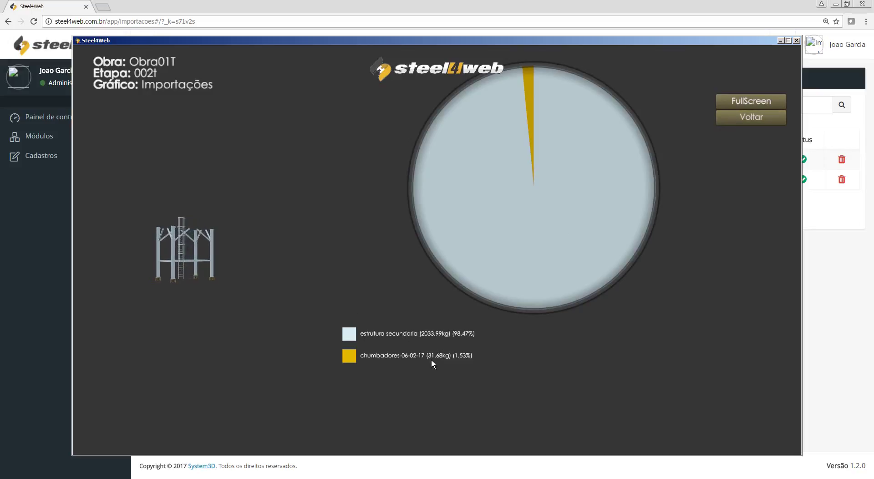
pyautogui.click(737, 120)
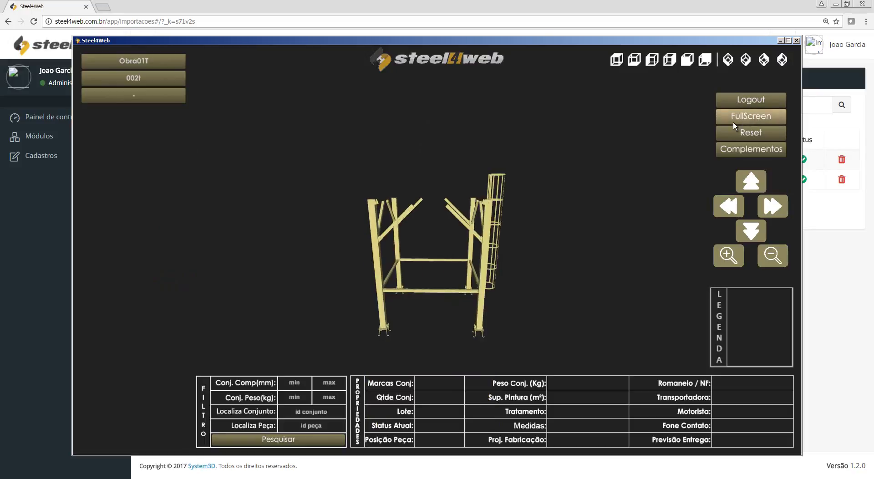
pyautogui.click(780, 41)
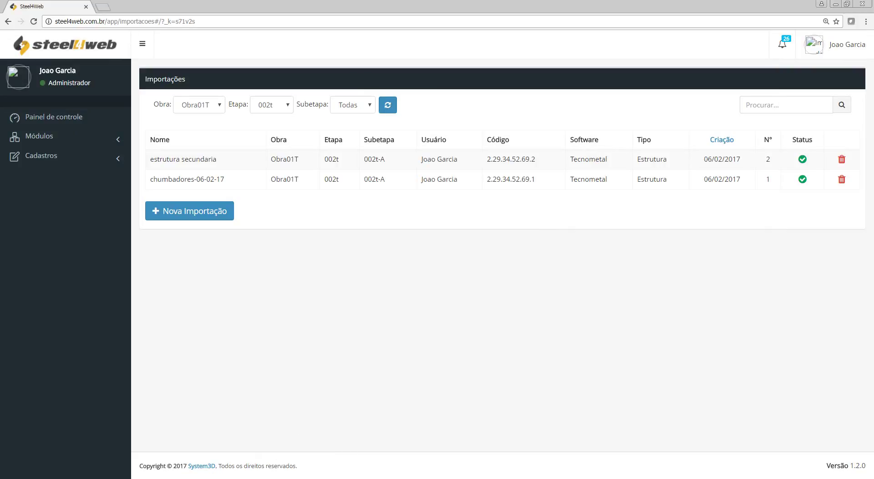
# Step: In AutoCAD, unhide all objects with ee and switch to front view v2
pyautogui.click(200, 478)
pyautogui.moveTo(439, 194); pyautogui.dragTo(424, 201, button='middle')
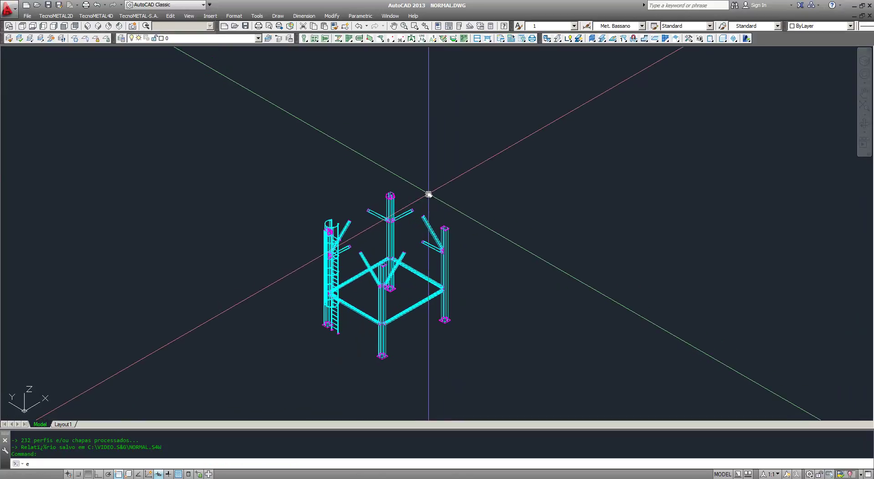
pyautogui.write('ee')
pyautogui.press('Return')
pyautogui.write('v2')
pyautogui.press('Return')
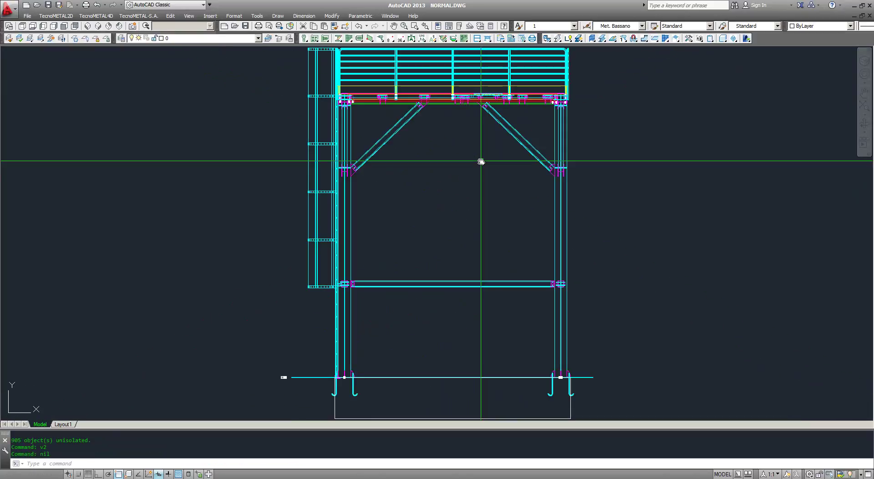
# Step: Crossing-select the members below the platform and hide them with hh
pyautogui.scroll(-2, 481, 161)
pyautogui.click(638, 386)
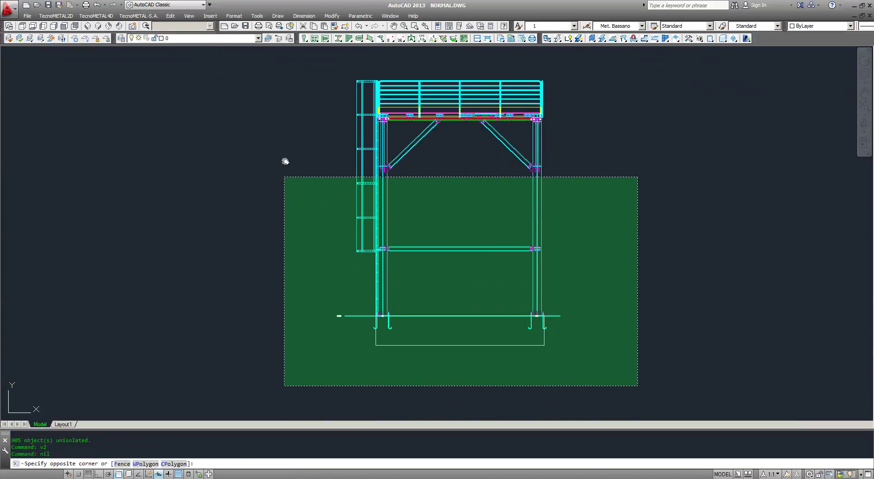
pyautogui.click(285, 137)
pyautogui.moveTo(290, 160); pyautogui.dragTo(264, 165, button='middle')
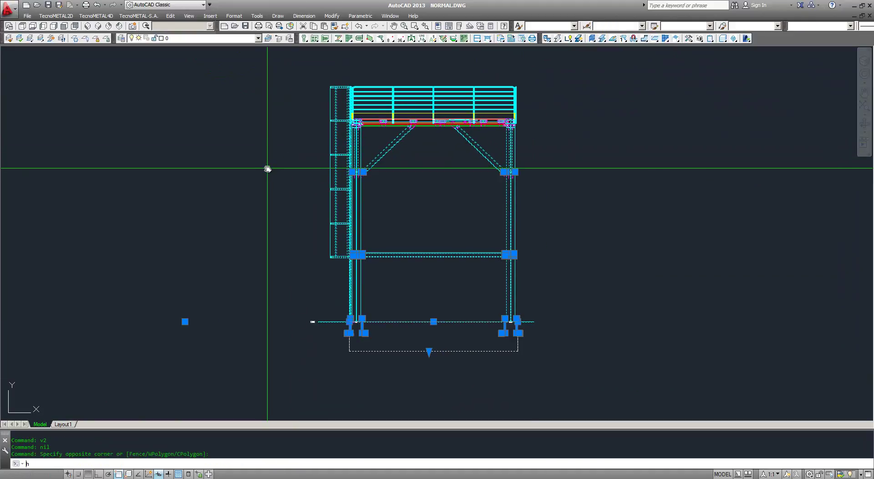
pyautogui.write('hh')
pyautogui.press('Return')
# Step: Check the remaining top platform in views v5, v1 and v2
pyautogui.moveTo(361, 148); pyautogui.dragTo(357, 172, button='middle')
pyautogui.write('v5')
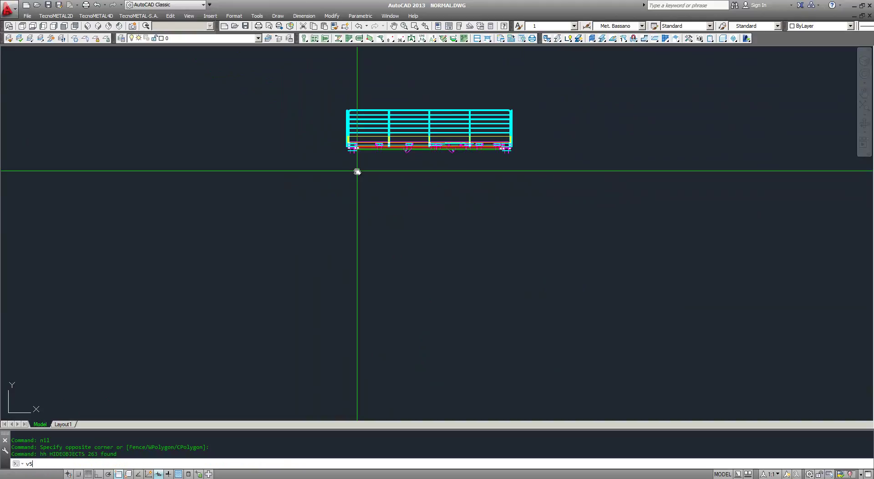
pyautogui.press('Return')
pyautogui.write('v1')
pyautogui.press('Return')
pyautogui.write('v')
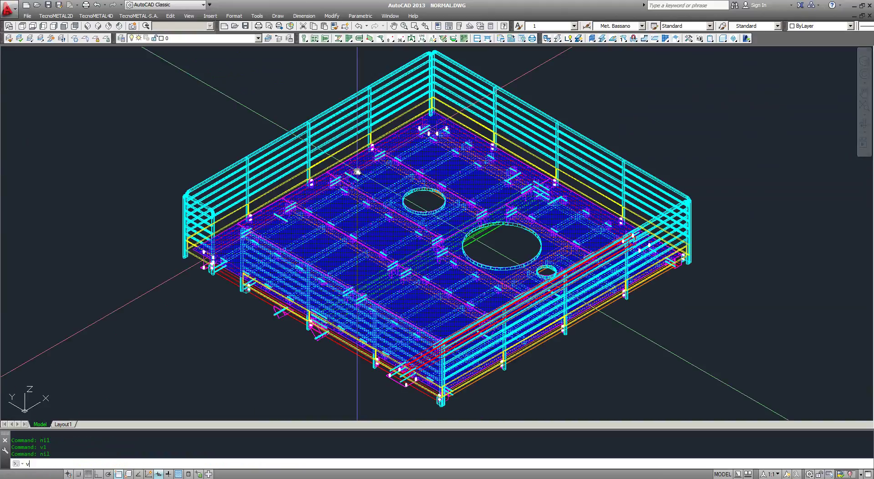
pyautogui.write('2')
pyautogui.press('Return')
pyautogui.scroll(-3, 390, 172)
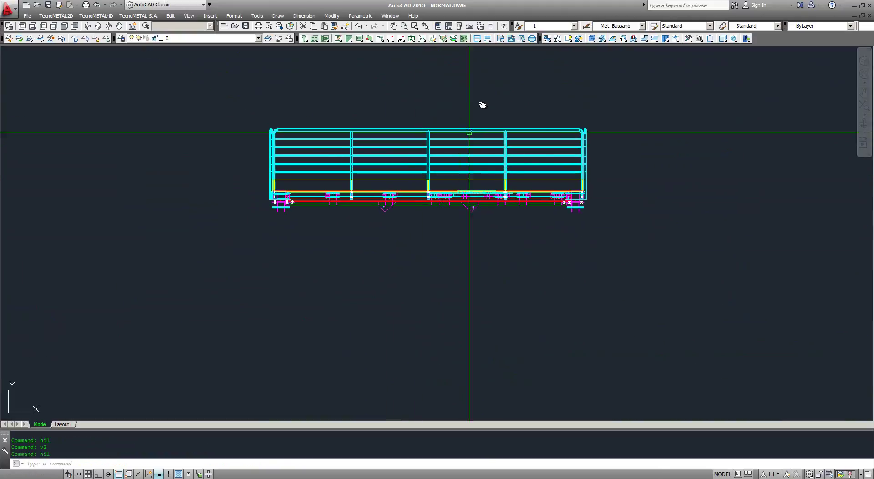
# Step: Extract marks named 'secundaria' from the 874 frame objects, skipping bolts and calculating real weight
pyautogui.click(500, 38)
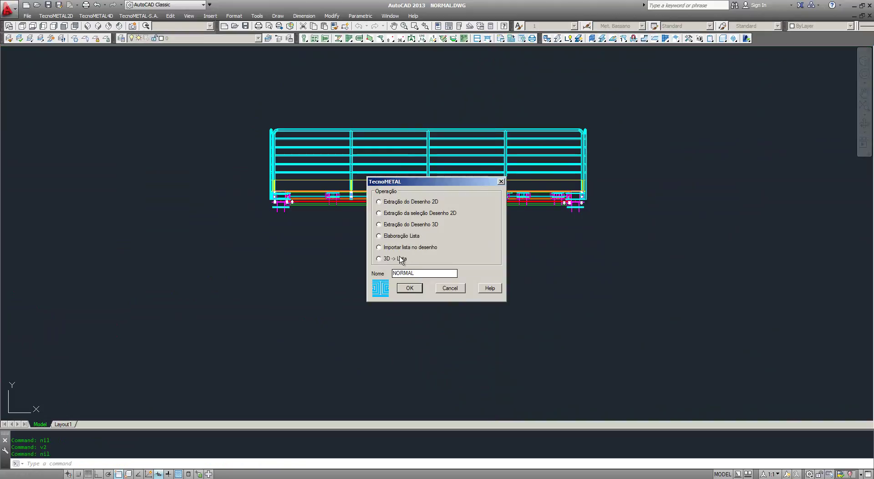
pyautogui.write('secundaria')
pyautogui.click(411, 289)
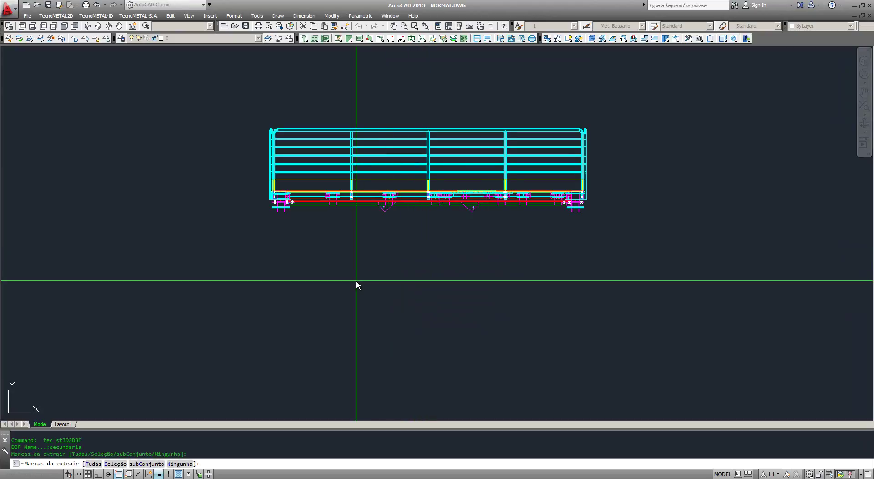
pyautogui.write('s')
pyautogui.press('Return')
pyautogui.write('n')
pyautogui.press('Return')
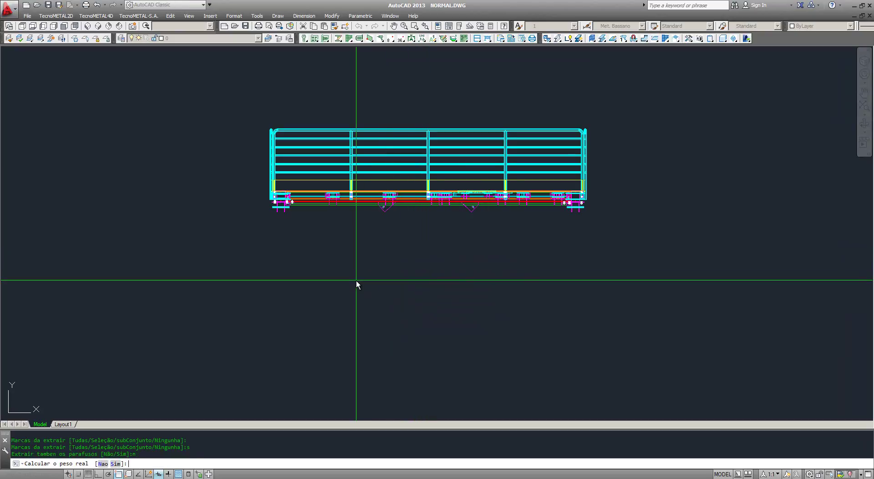
pyautogui.write('s')
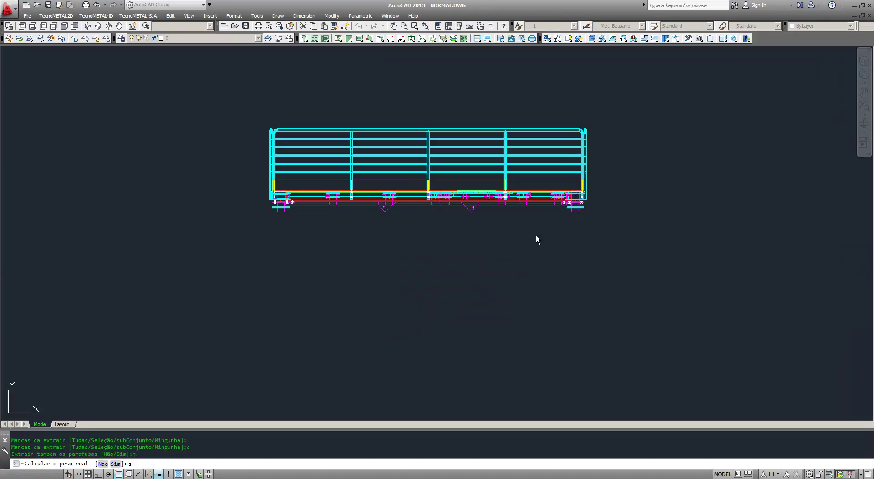
pyautogui.press('Return')
pyautogui.click(694, 82)
pyautogui.click(163, 257)
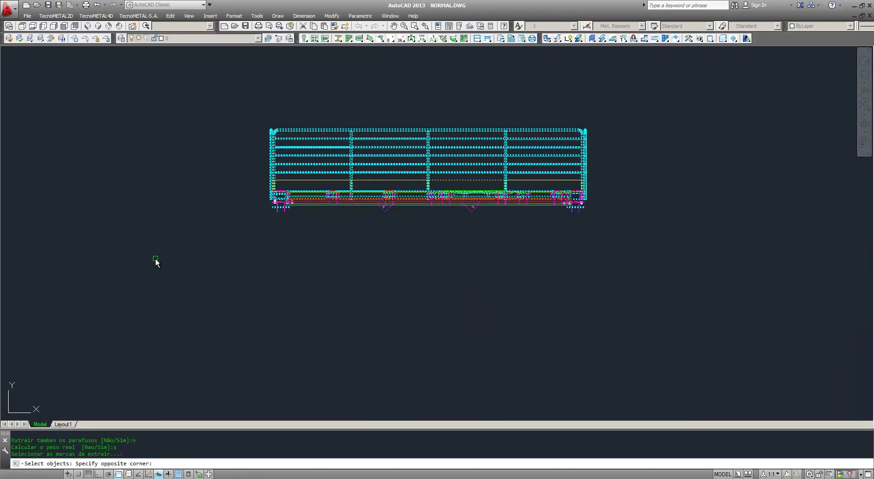
pyautogui.press('Return')
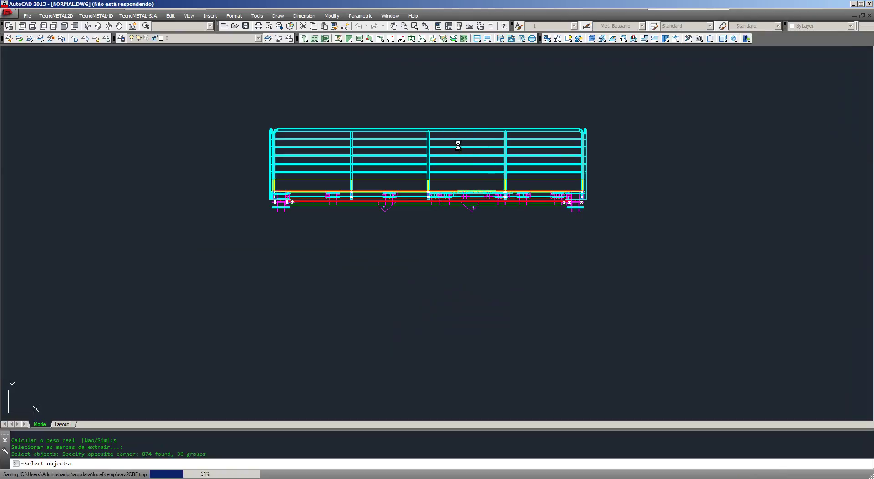
# Step: Export all model objects to an IFC file via TecnoMETAL4D
pyautogui.click(557, 39)
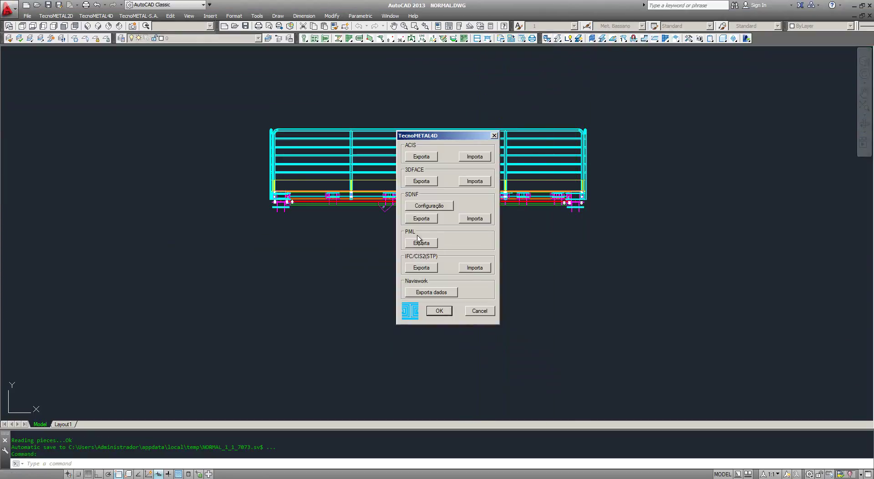
pyautogui.click(421, 267)
pyautogui.click(414, 270)
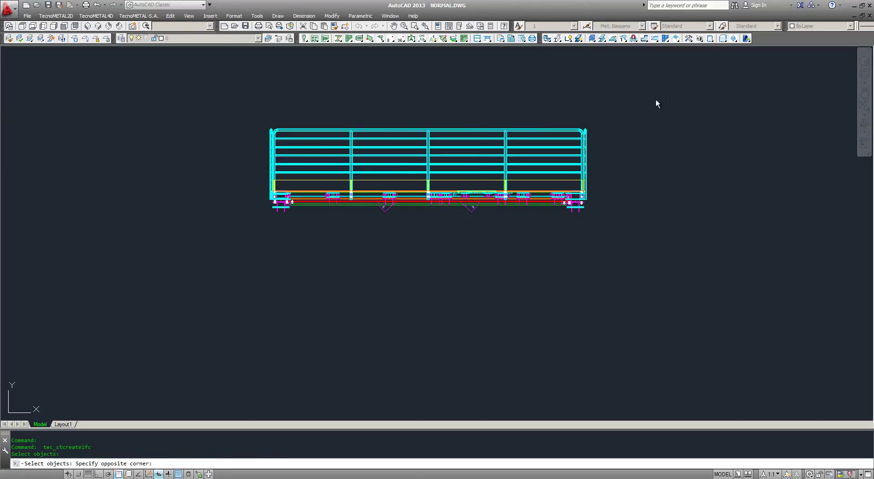
pyautogui.click(668, 99)
pyautogui.click(146, 240)
pyautogui.press('Return')
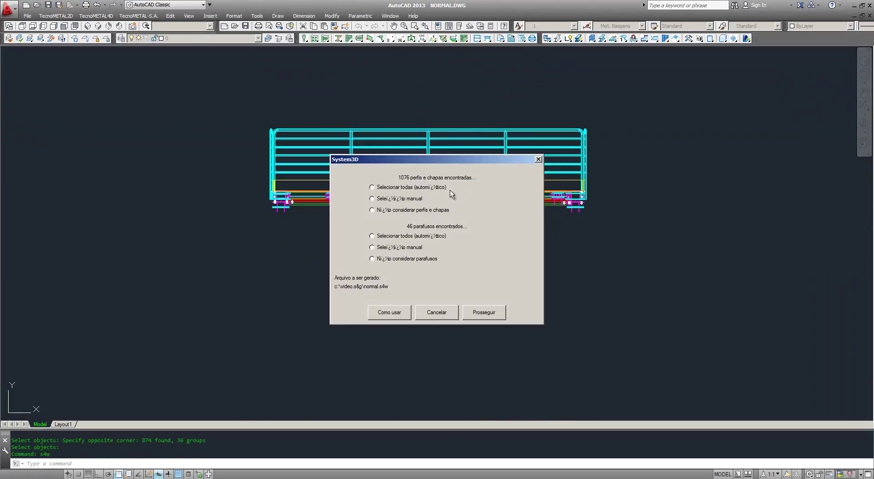
# Step: Generate the NORMAL.S4W parts report from the whole drawing
pyautogui.click(483, 313)
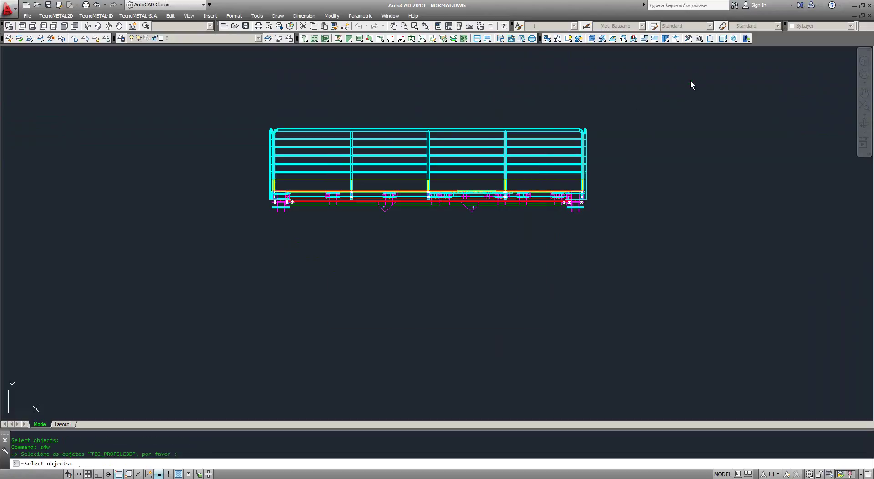
pyautogui.click(690, 80)
pyautogui.click(102, 242)
pyautogui.press('Return')
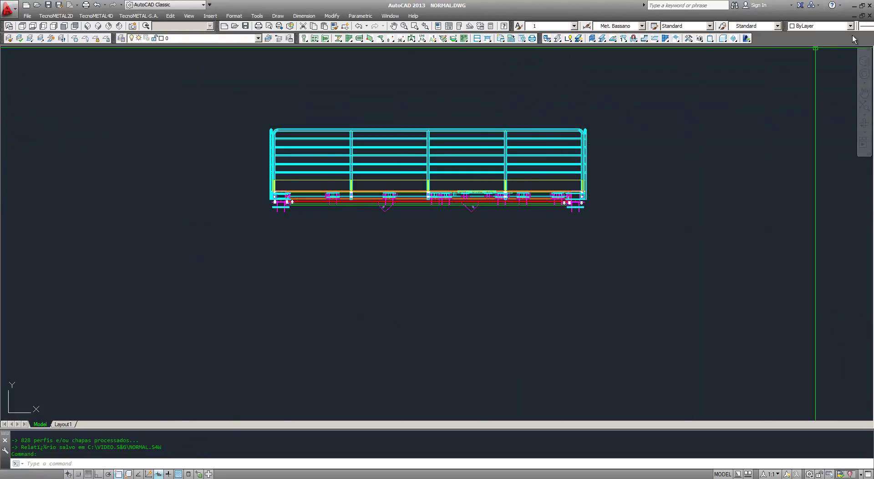
# Step: Switch through views v5 and v1 and bring back all hidden objects with ee
pyautogui.moveTo(425, 279); pyautogui.dragTo(446, 267, button='middle')
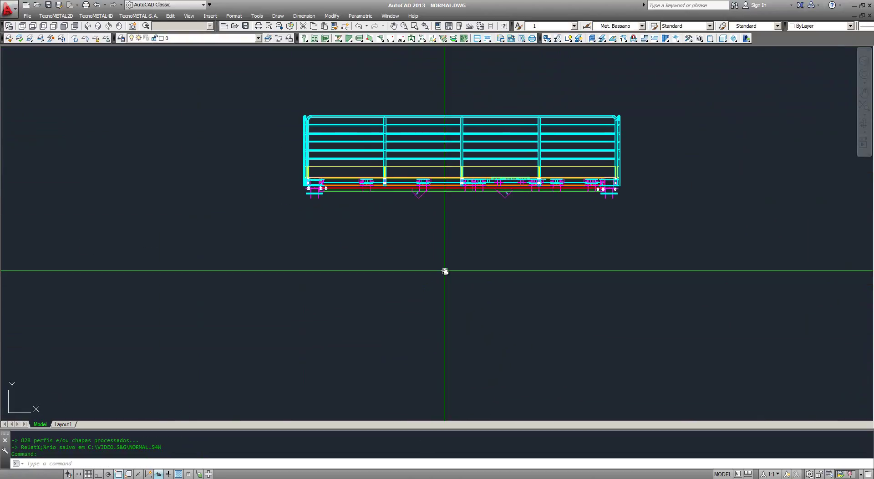
pyautogui.write('v5')
pyautogui.press('Return')
pyautogui.write('v1')
pyautogui.press('Return')
pyautogui.write('ee')
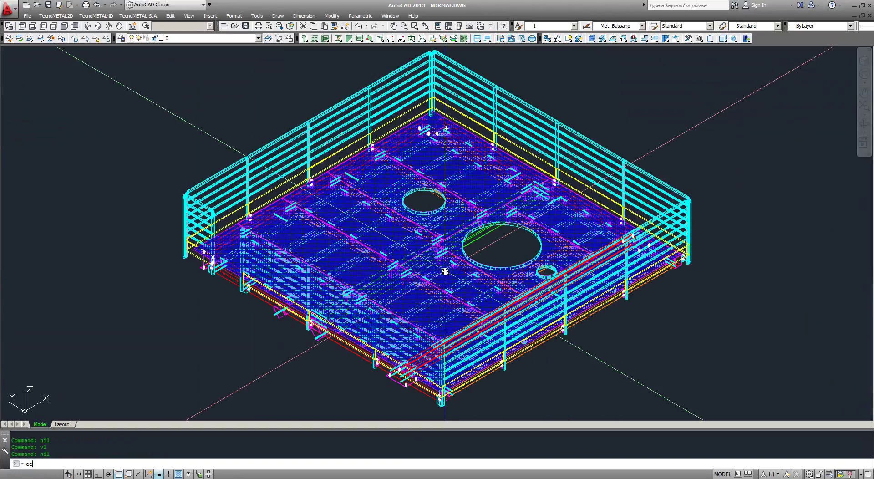
pyautogui.press('Return')
pyautogui.scroll(-6, 394, 259)
pyautogui.scroll(3, 399, 215)
# Step: Frame the footings and save an FBX export as concreto-multiplas.fbx
pyautogui.moveTo(394, 258); pyautogui.dragTo(388, 290, button='middle')
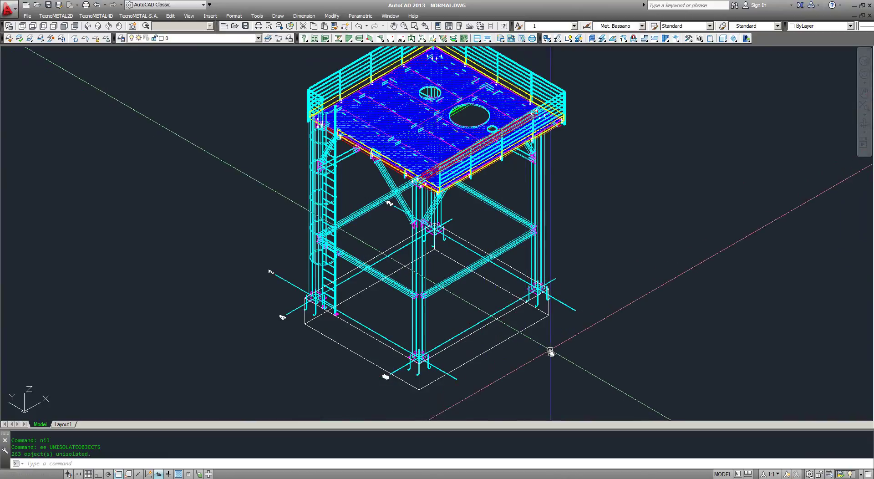
pyautogui.moveTo(531, 343); pyautogui.dragTo(510, 293, button='middle')
pyautogui.scroll(3, 495, 342)
pyautogui.scroll(-2, 505, 295)
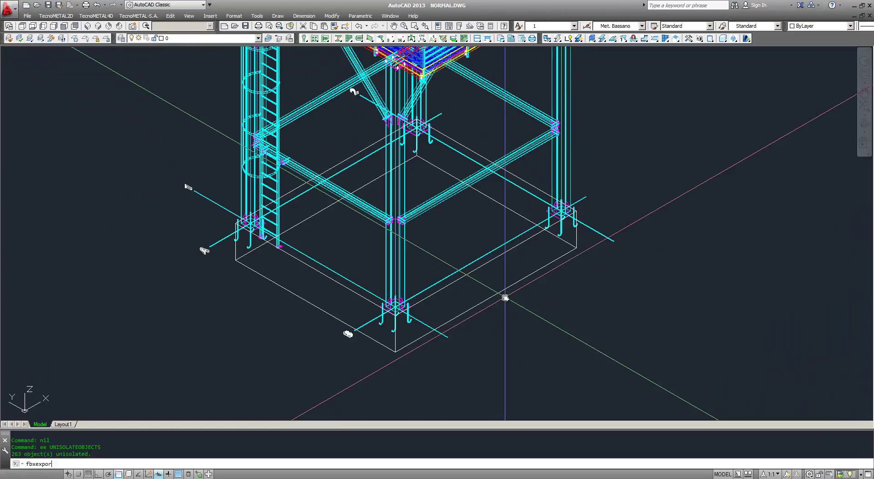
pyautogui.write('t')
pyautogui.press('Return')
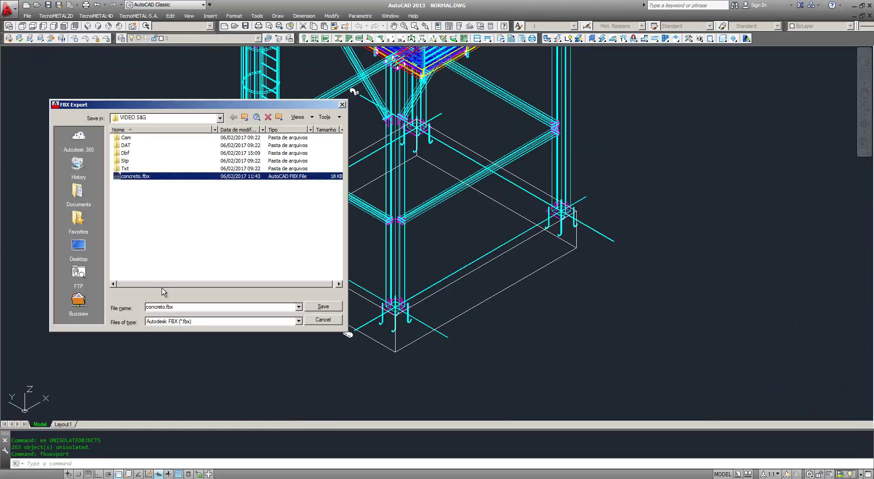
pyautogui.click(175, 306)
pyautogui.click(166, 308)
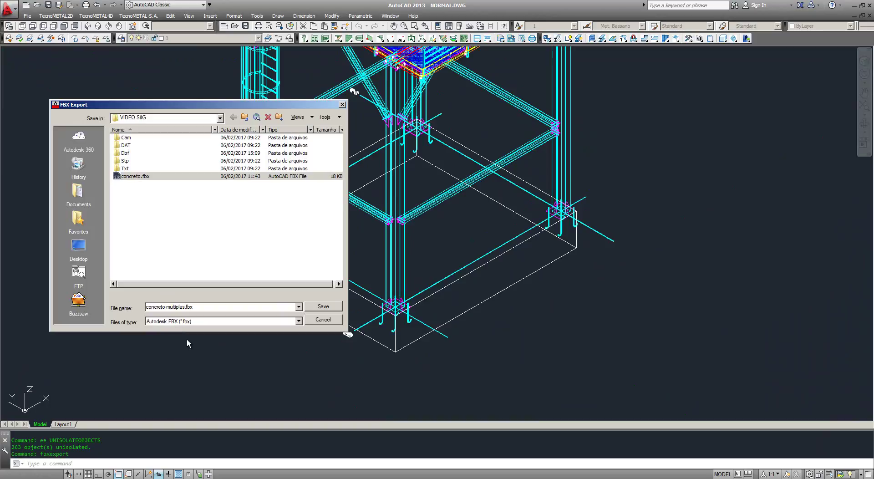
pyautogui.press('Return')
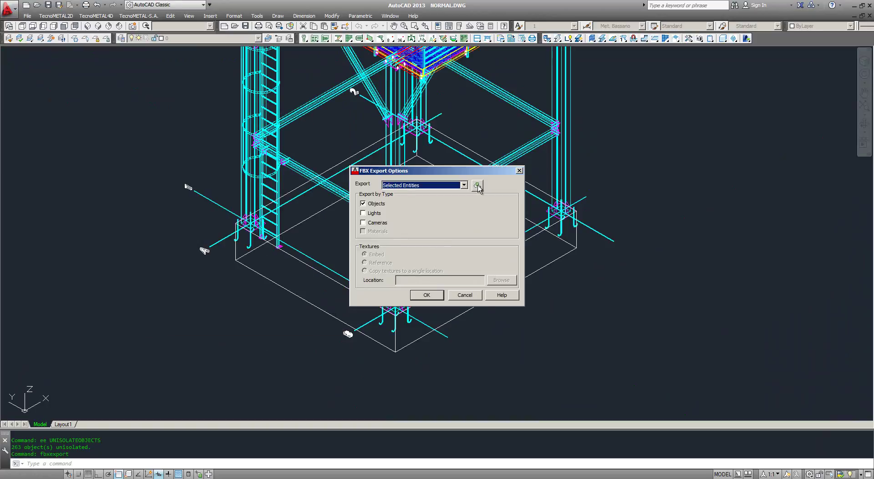
# Step: Pick the concrete footing as the export object and confirm the FBX options
pyautogui.click(477, 185)
pyautogui.click(507, 288)
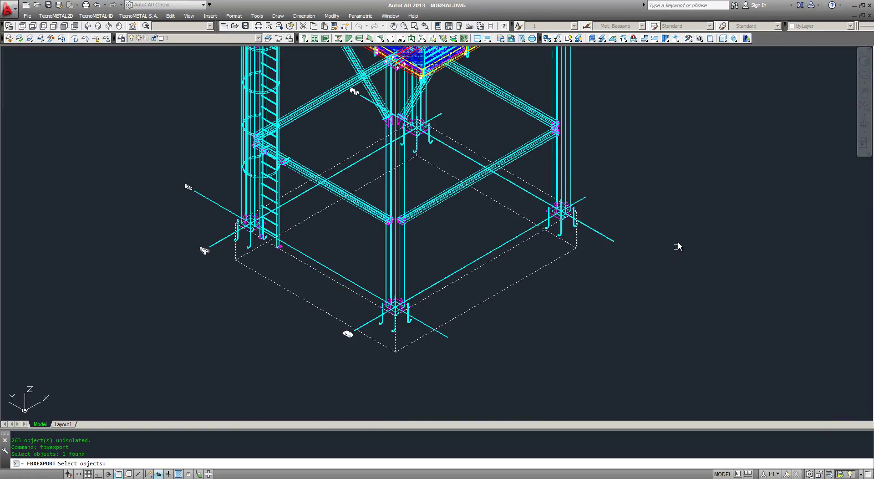
pyautogui.press('Return')
pyautogui.click(428, 295)
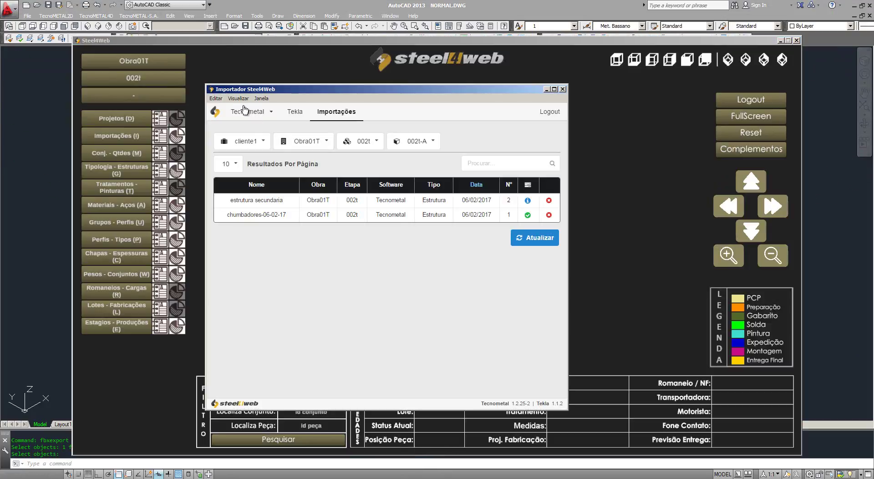
# Step: On the cleared Tecnometal form, load Dbf\SECUNDARIA.DBF as the assemblies report
pyautogui.click(216, 99)
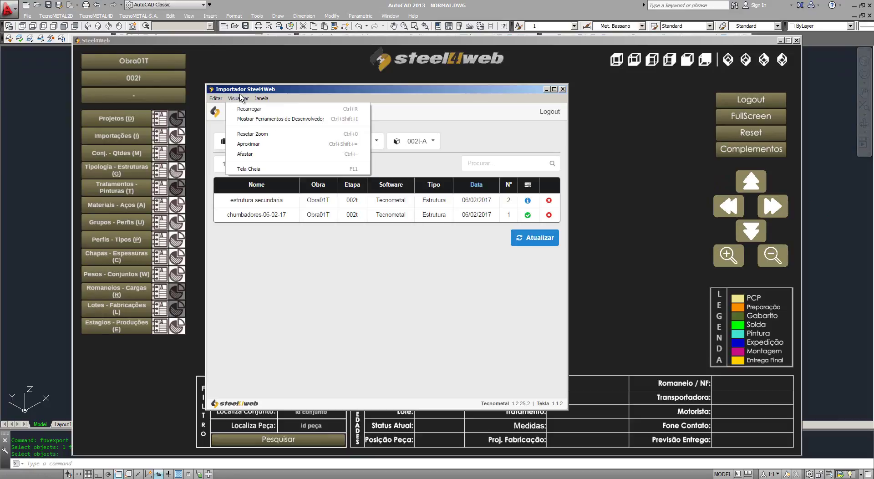
pyautogui.click(245, 98)
pyautogui.click(241, 112)
pyautogui.click(235, 133)
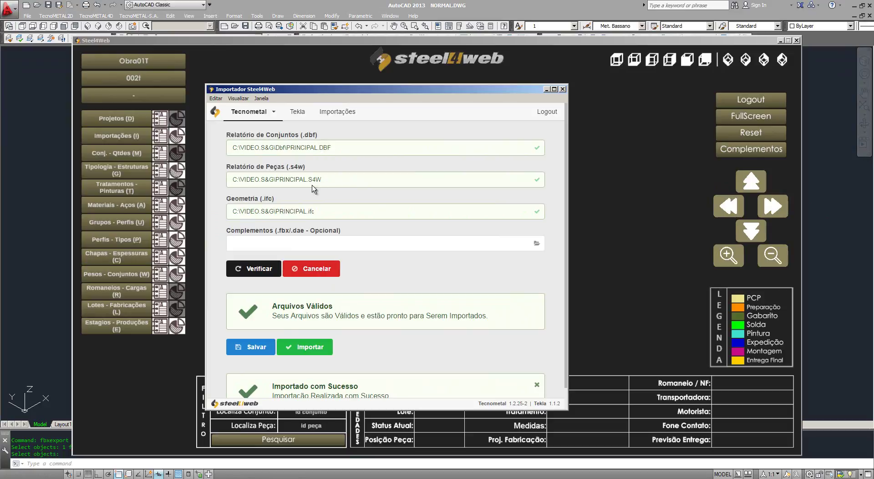
pyautogui.click(325, 271)
pyautogui.click(312, 150)
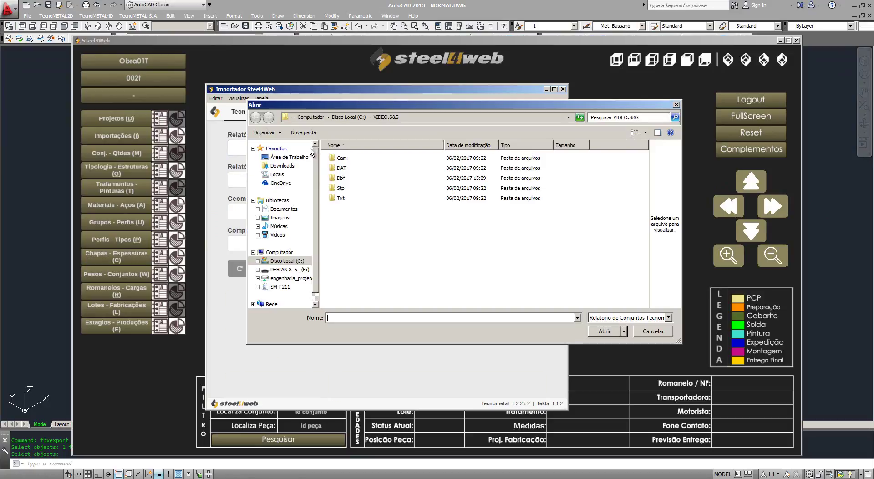
pyautogui.doubleClick(341, 178)
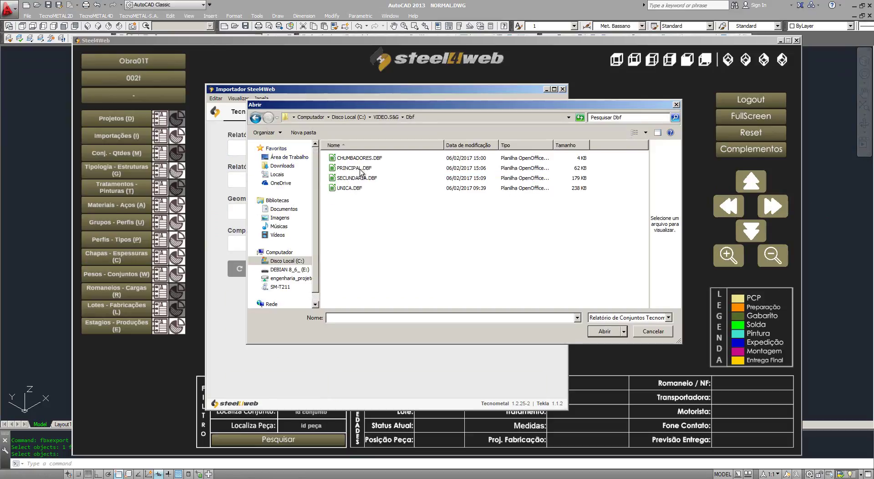
pyautogui.doubleClick(364, 178)
# Step: Rename NORMAL.S4W to secundaria.S4W and load it as the parts report
pyautogui.click(328, 181)
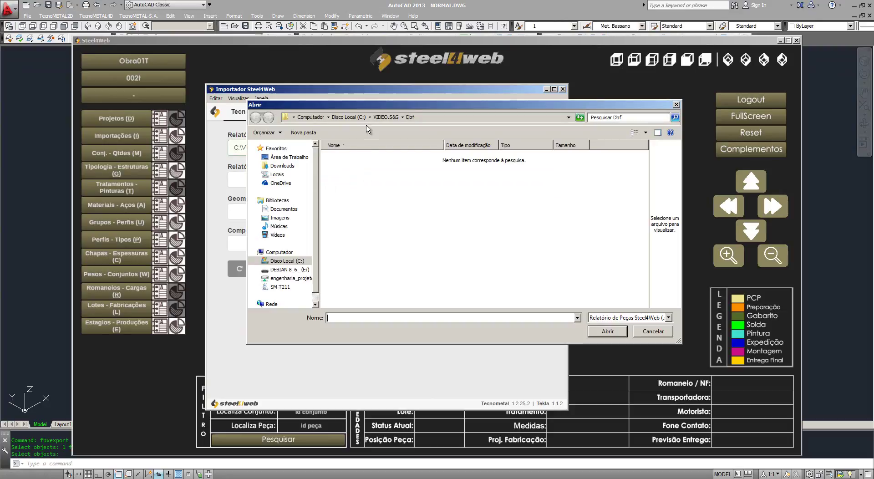
pyautogui.click(383, 117)
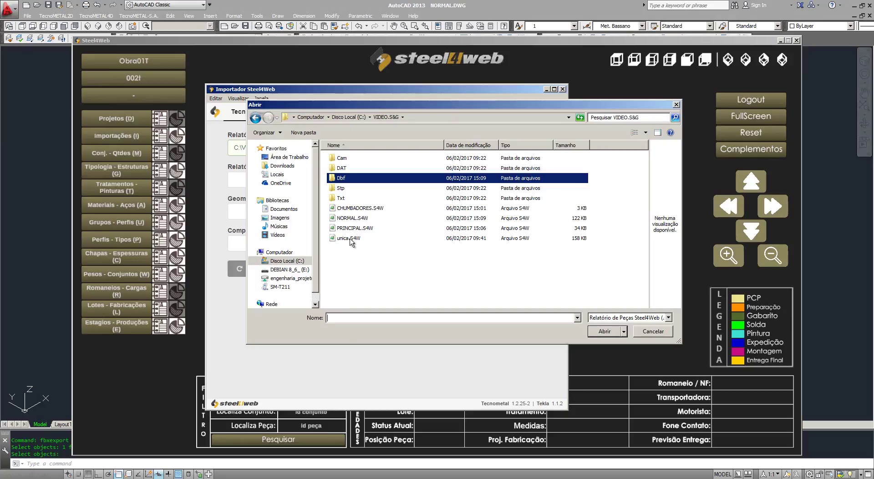
pyautogui.click(357, 220)
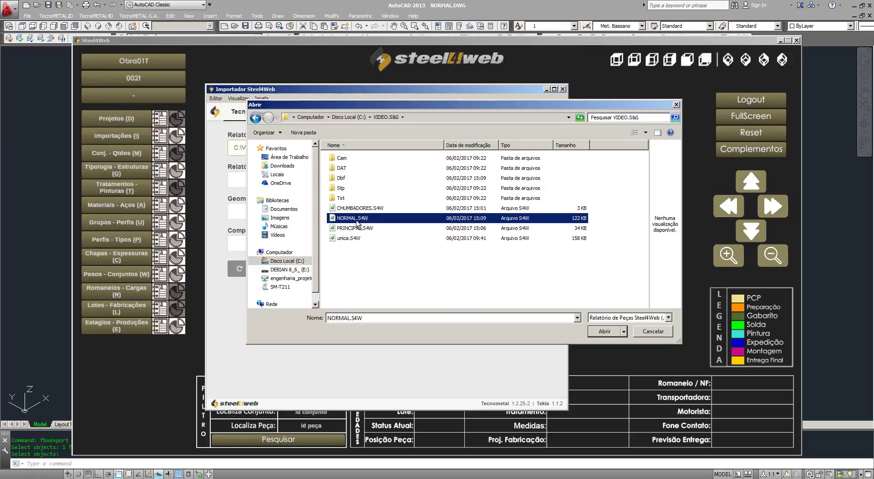
pyautogui.click(356, 218)
pyautogui.write('secundaria')
pyautogui.press('Return')
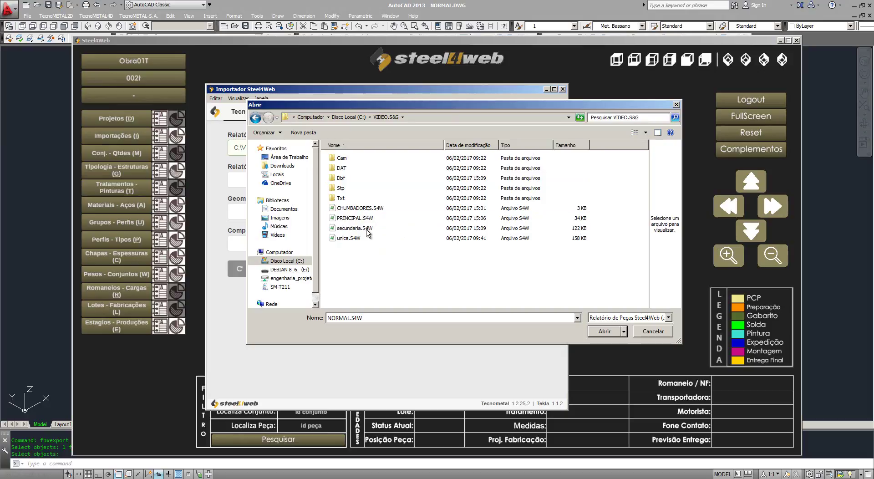
pyautogui.doubleClick(379, 228)
# Step: Rename NORMAL_0.ifc to secundaria.ifc and load it as the geometry file
pyautogui.click(295, 213)
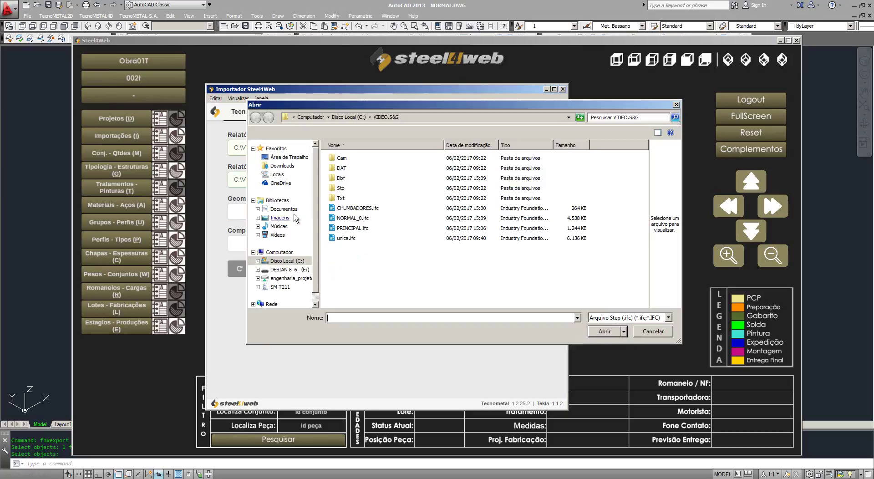
pyautogui.click(360, 220)
pyautogui.click(358, 218)
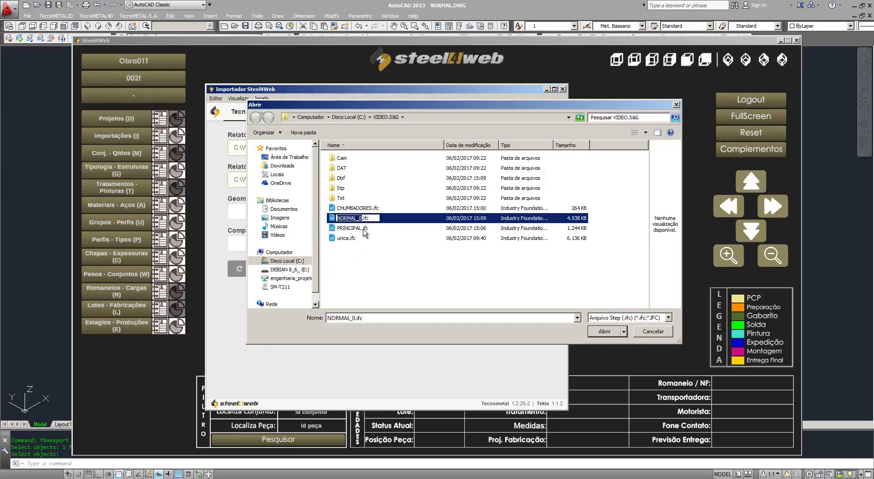
pyautogui.write('secundaria')
pyautogui.click(395, 272)
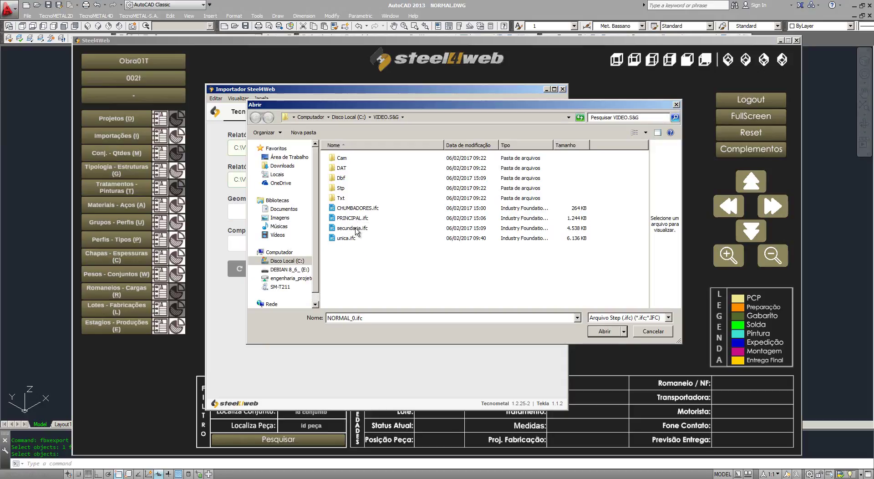
pyautogui.doubleClick(356, 229)
# Step: Add concreto-multiplas.fbx as the optional complements file
pyautogui.click(269, 246)
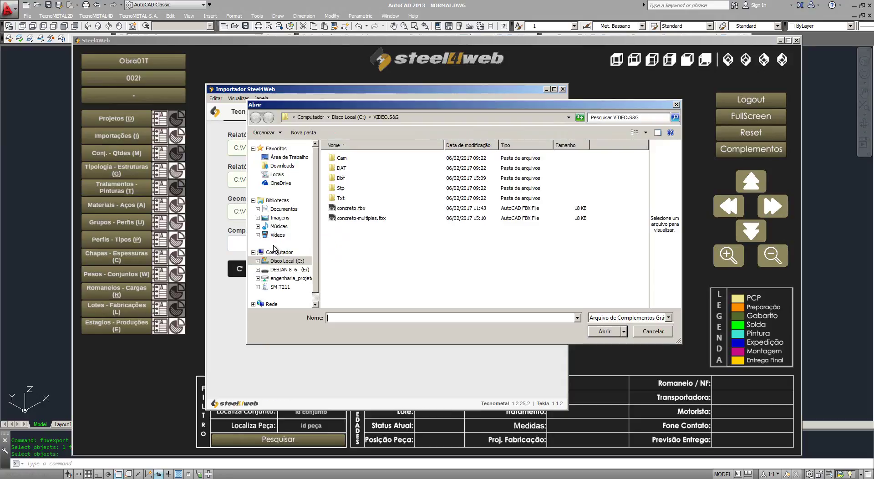
pyautogui.click(366, 219)
pyautogui.click(604, 330)
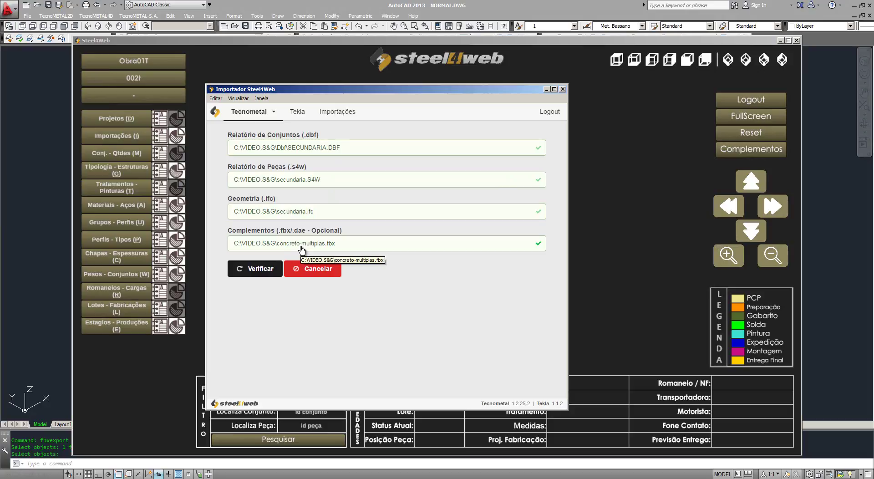
# Step: Validate the secundaria files, proceed to the imports list, and refresh it
pyautogui.click(269, 274)
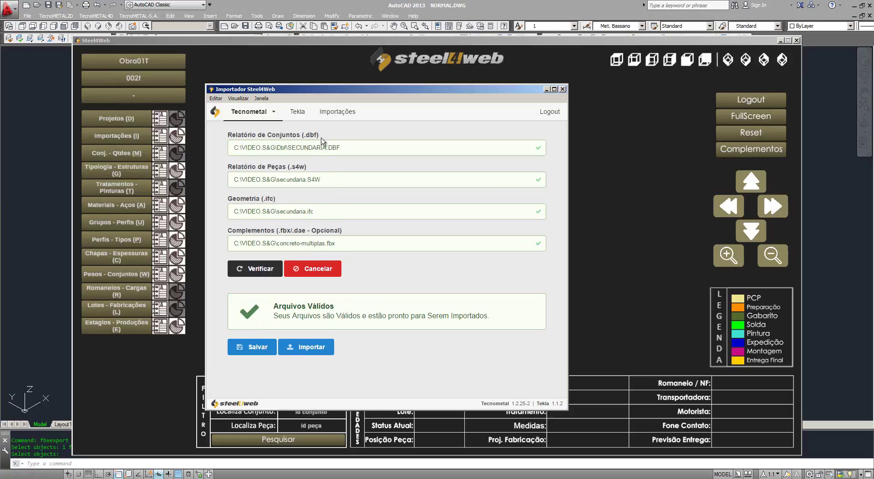
pyautogui.click(309, 346)
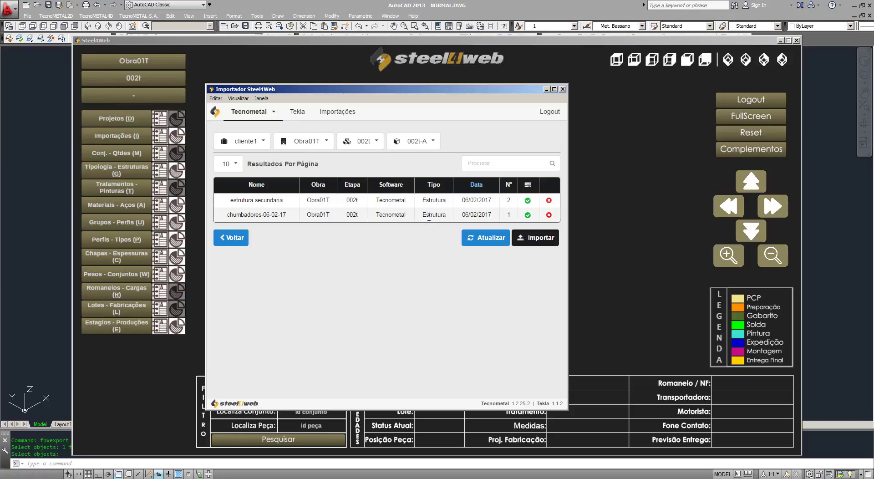
pyautogui.click(491, 238)
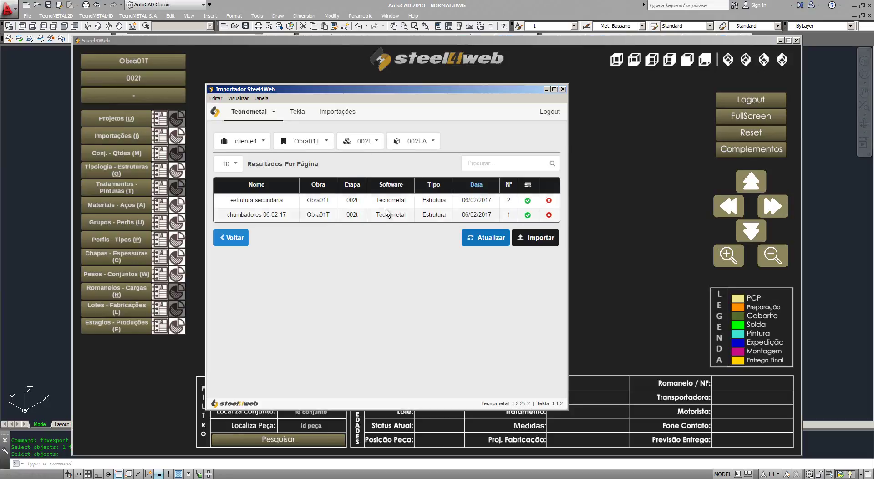
# Step: Submit a new import named starting 'se', then clear the importer form
pyautogui.click(539, 239)
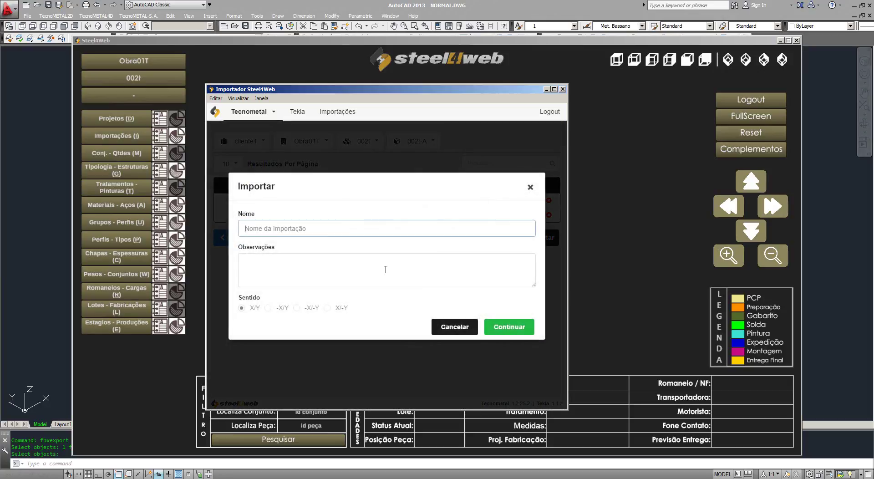
pyautogui.write('se')
pyautogui.press('BackSpace')
pyautogui.press('BackSpace')
pyautogui.press('BackSpace')
pyautogui.press('BackSpace')
pyautogui.press('BackSpace')
pyautogui.press('BackSpace')
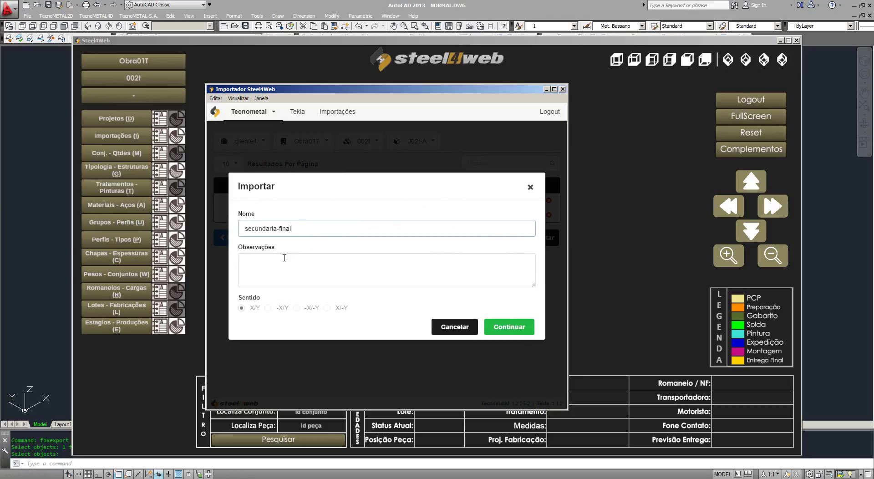
pyautogui.click(510, 327)
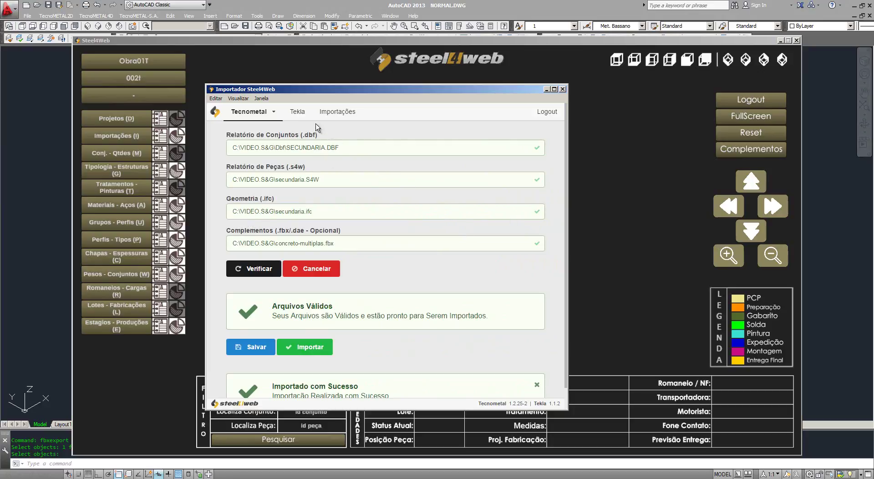
pyautogui.click(314, 269)
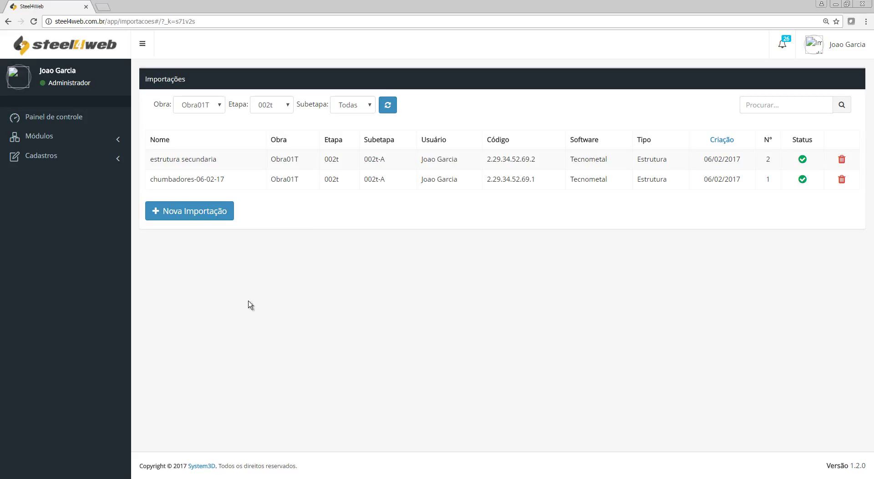
# Step: Refresh the imports list so secundaria-final appears, and reload stage 002t in the 3D viewer
pyautogui.click(388, 106)
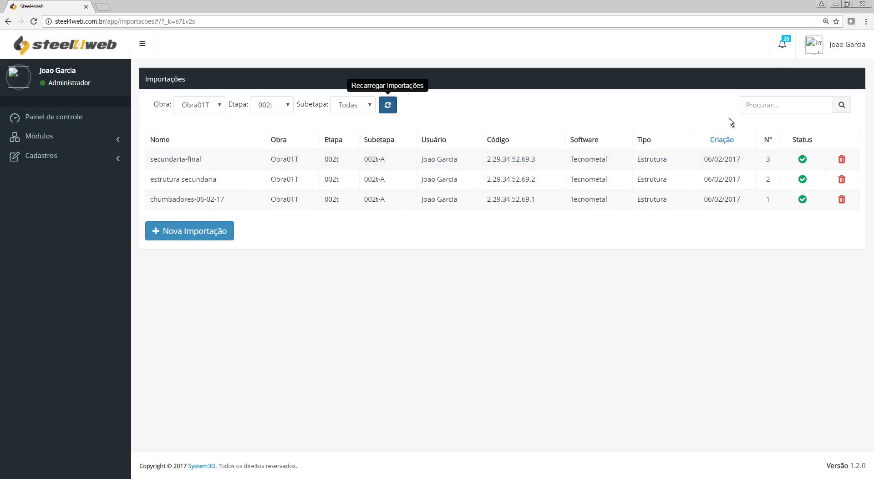
pyautogui.click(409, 478)
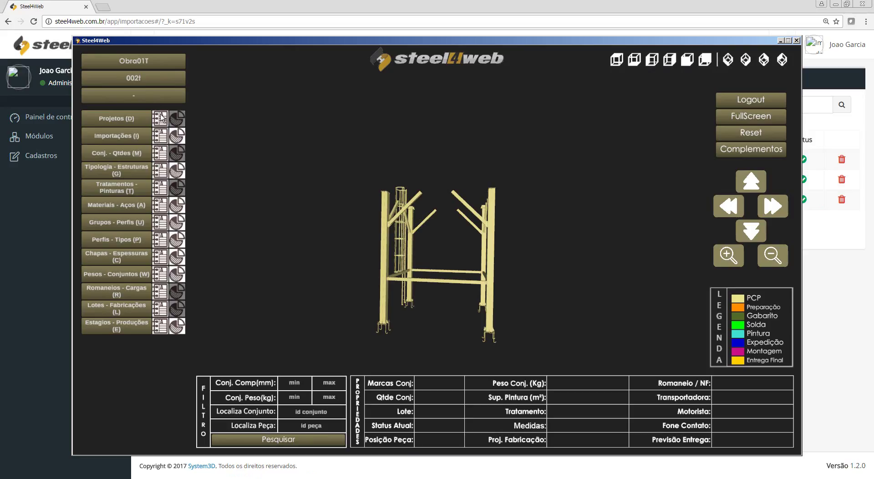
pyautogui.click(142, 79)
pyautogui.click(133, 110)
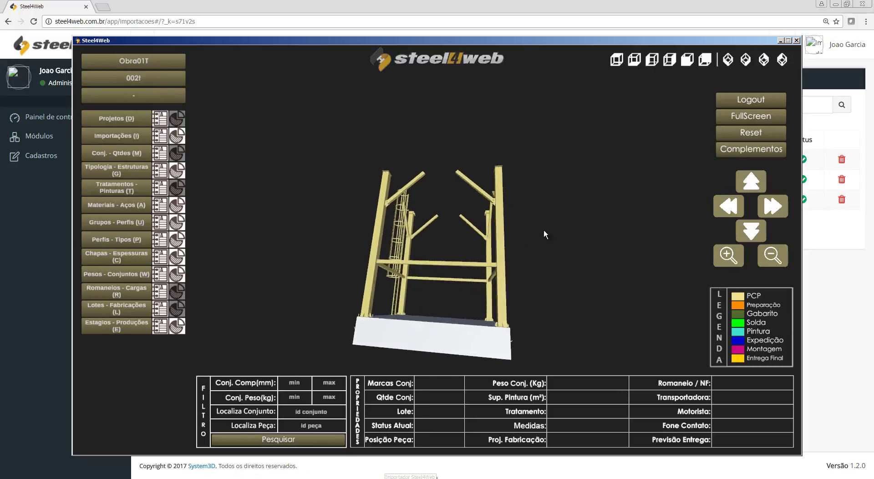
pyautogui.click(160, 79)
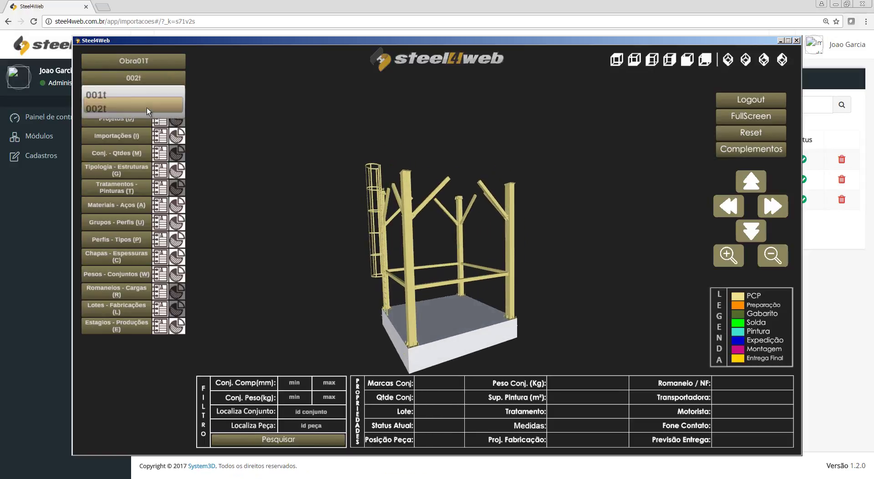
pyautogui.click(147, 108)
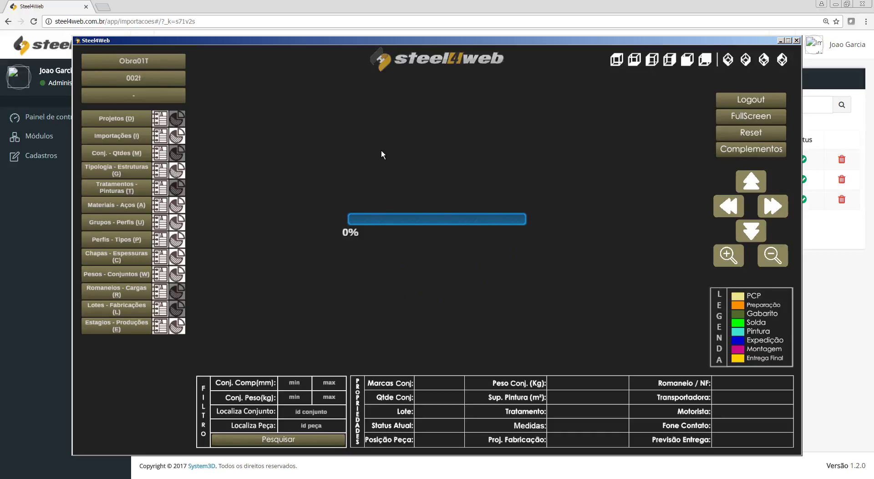
# Step: Reposition the viewer window and reload stage 002t again to show the full platform
pyautogui.moveTo(417, 42); pyautogui.dragTo(417, 36)
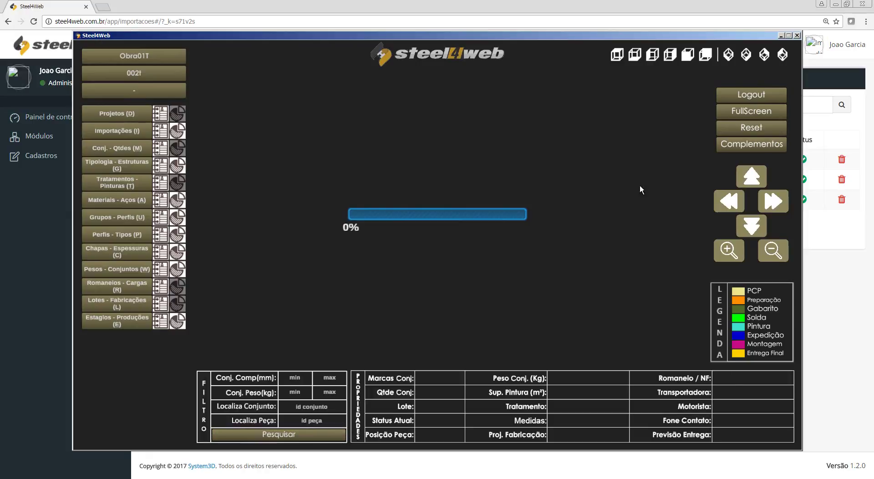
pyautogui.moveTo(529, 41)
pyautogui.mouseDown()
pyautogui.moveTo(526, 226)
pyautogui.moveTo(509, 85)
pyautogui.moveTo(530, 259)
pyautogui.moveTo(517, 81)
pyautogui.moveTo(527, 42)
pyautogui.mouseUp()
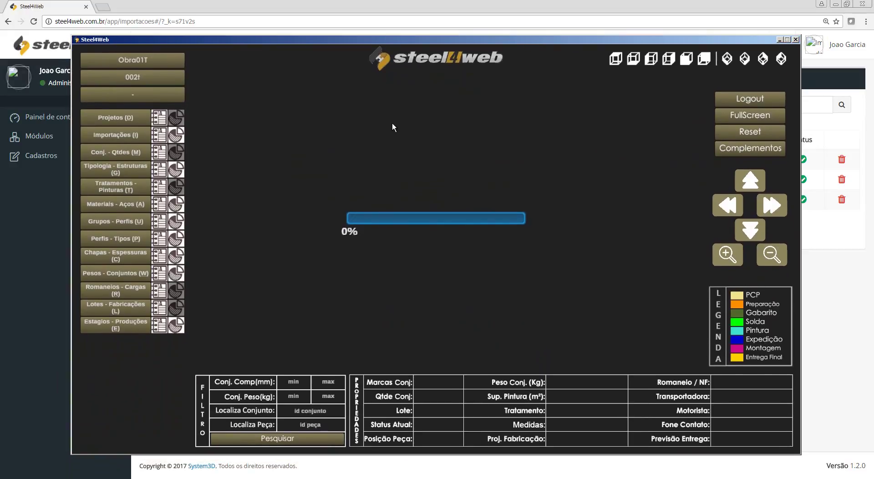
pyautogui.click(137, 78)
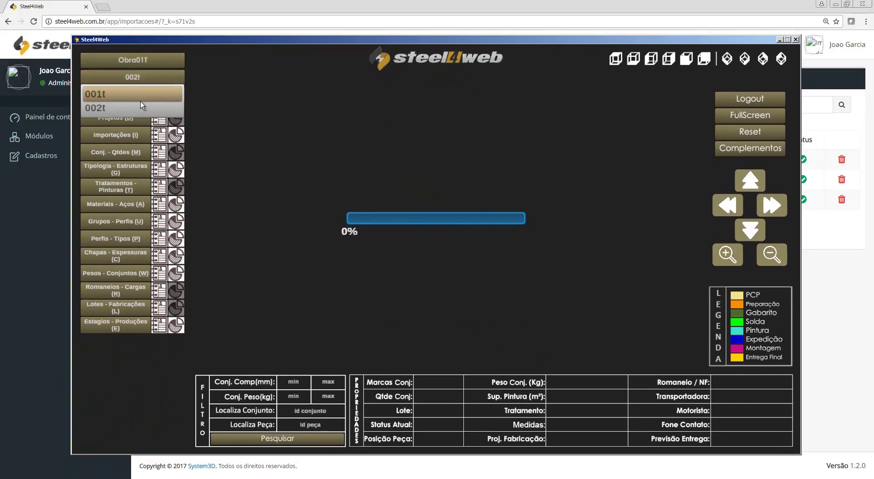
pyautogui.click(138, 110)
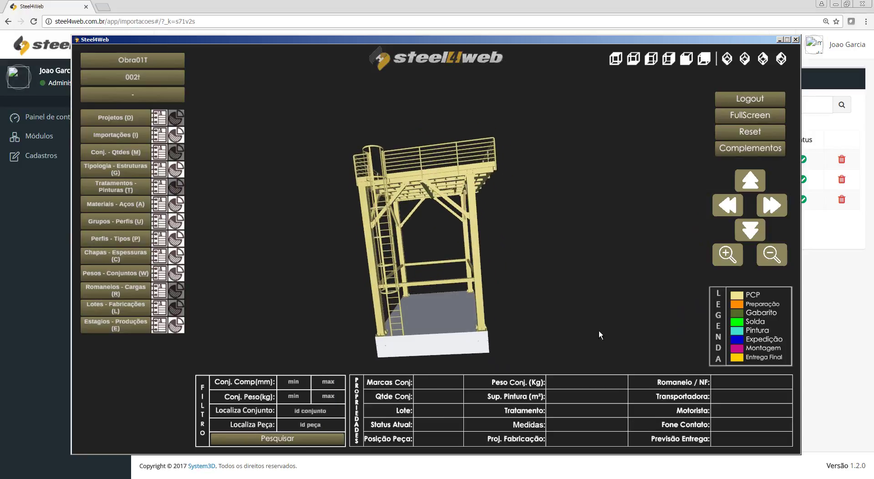
# Step: Highlight the estrutura secundaria and secundaria-final parts, clear the selection, and close the viewer
pyautogui.click(135, 133)
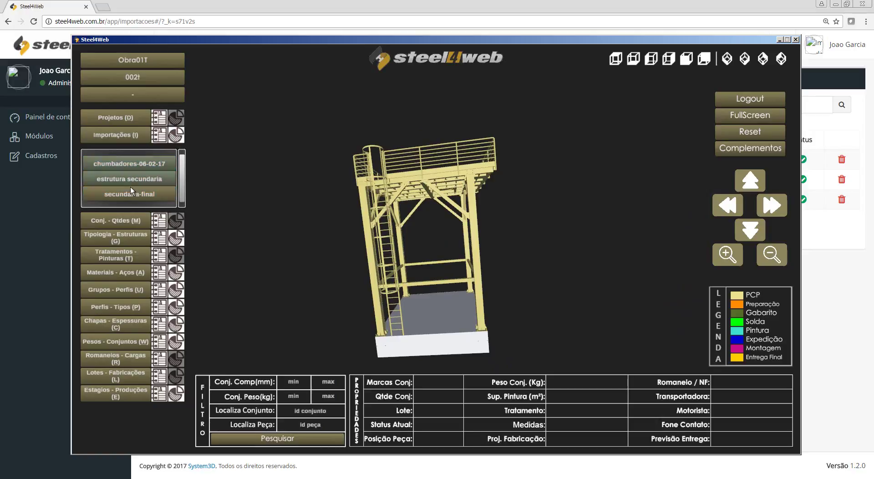
pyautogui.moveTo(130, 188); pyautogui.dragTo(135, 171)
pyautogui.click(136, 173)
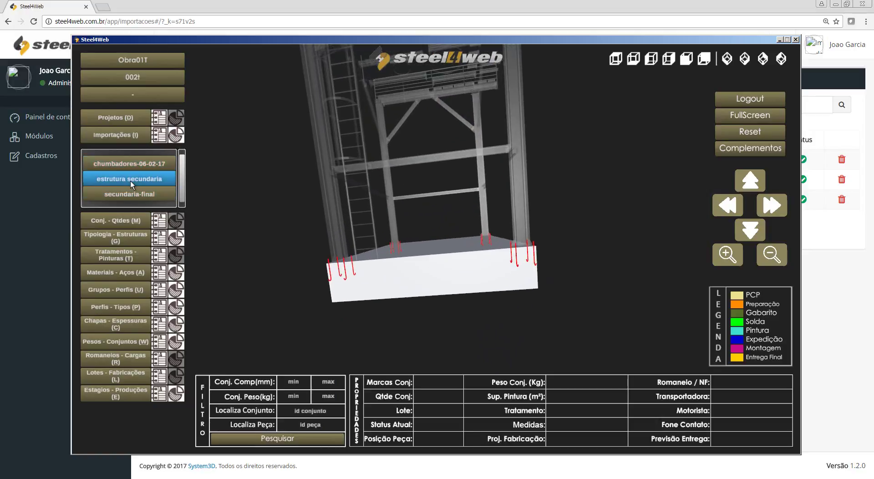
pyautogui.click(131, 194)
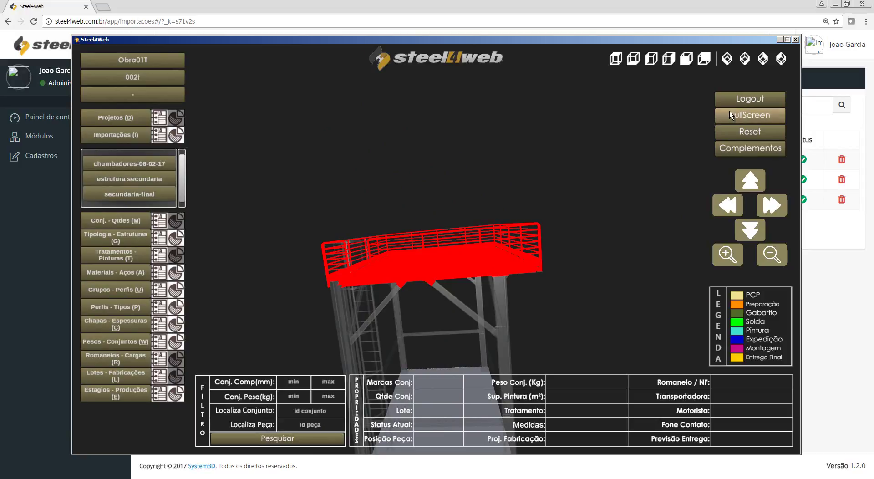
pyautogui.rightClick(608, 151)
pyautogui.click(632, 154)
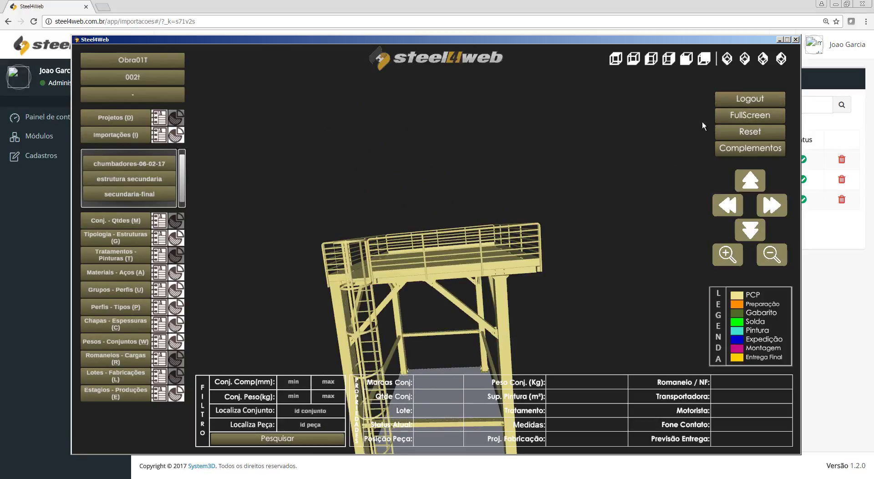
pyautogui.click(779, 40)
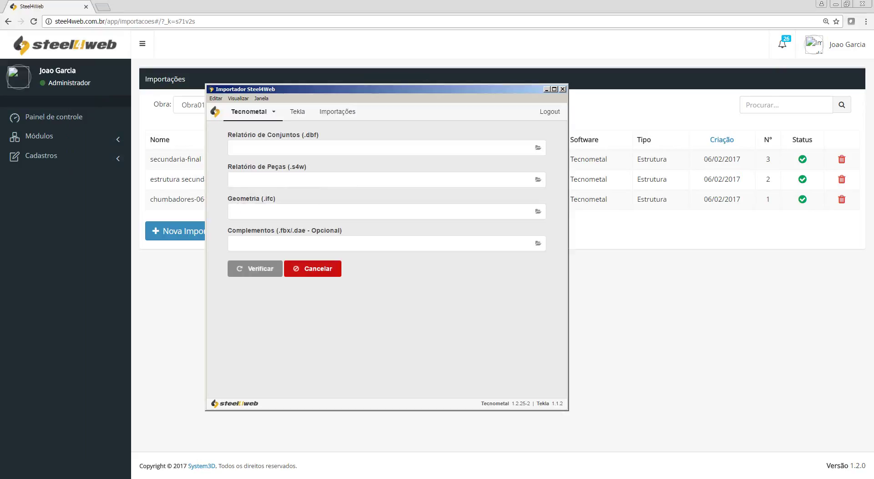
# Step: Load CHUMBADORES.DBF, CHUMBADORES.S4W and CHUMBADORES.ifc into the three fields and verify them
pyautogui.click(291, 146)
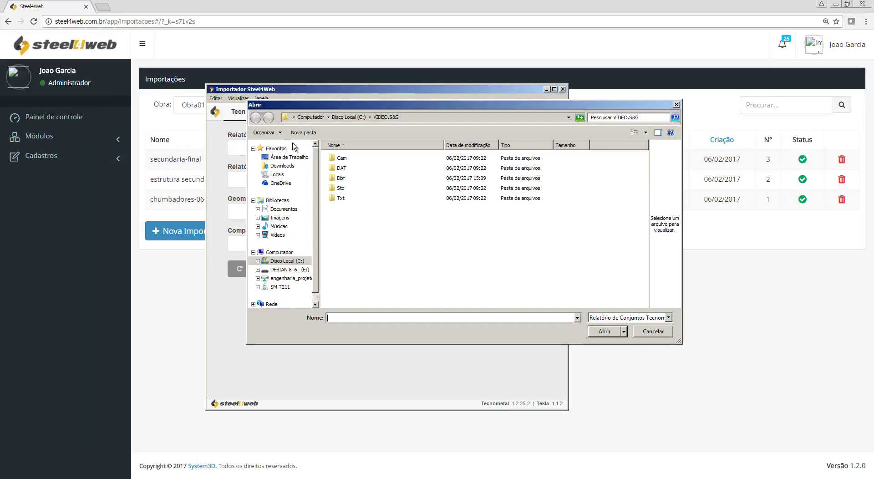
pyautogui.doubleClick(347, 178)
pyautogui.doubleClick(359, 158)
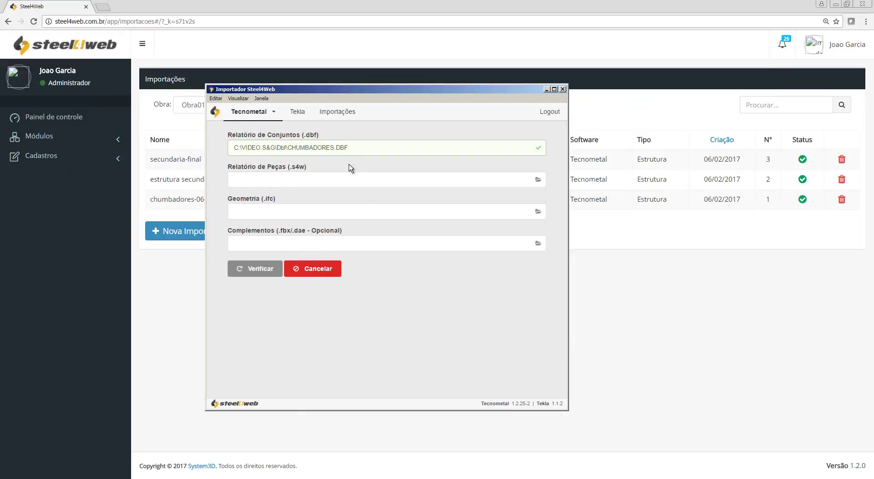
pyautogui.click(329, 179)
pyautogui.click(381, 117)
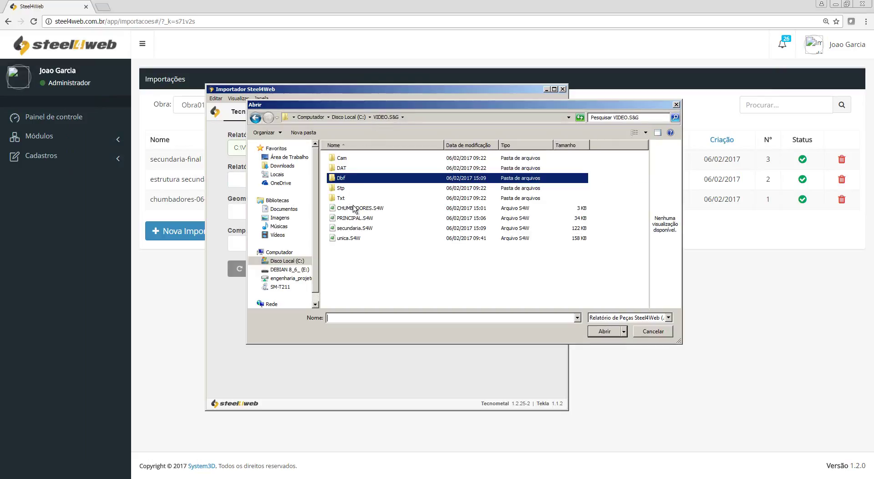
pyautogui.doubleClick(357, 208)
pyautogui.click(332, 211)
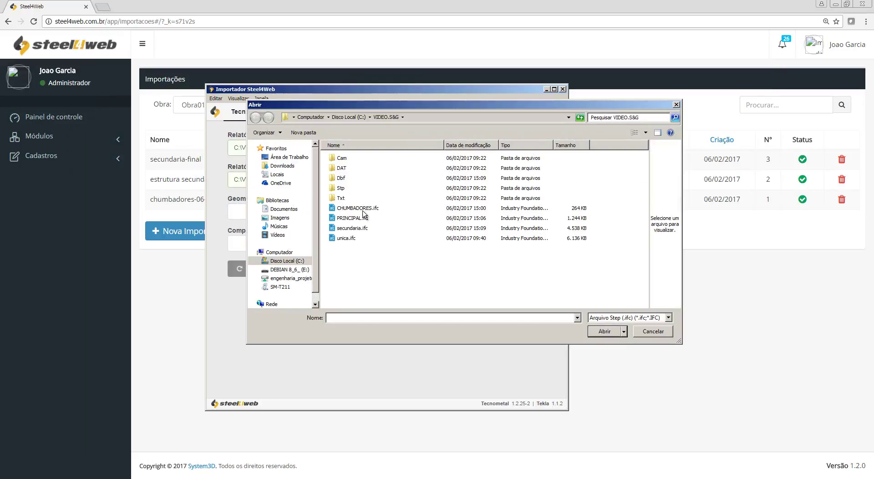
pyautogui.doubleClick(363, 209)
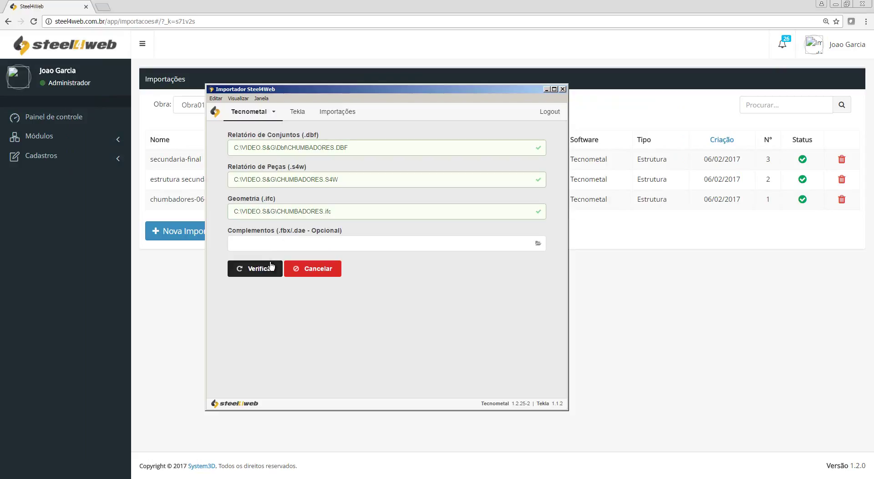
pyautogui.click(271, 267)
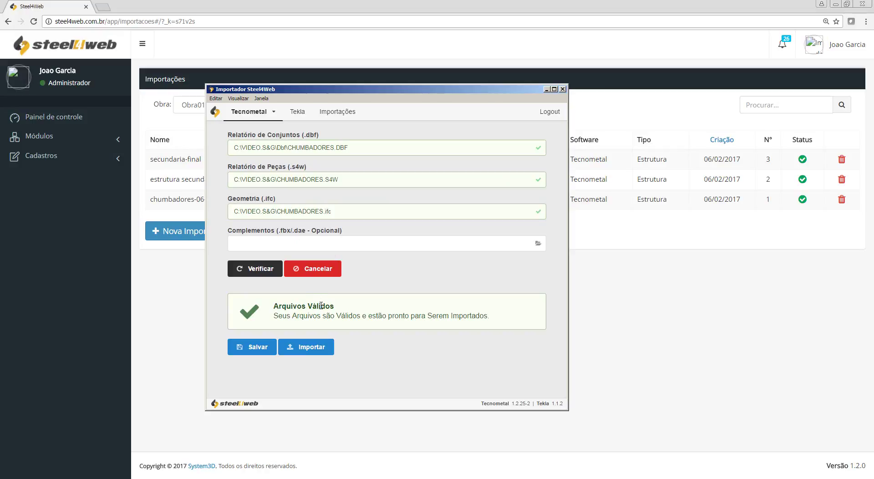
# Step: Import the verified CHUMBADORES files as a new import named chumba
pyautogui.click(319, 348)
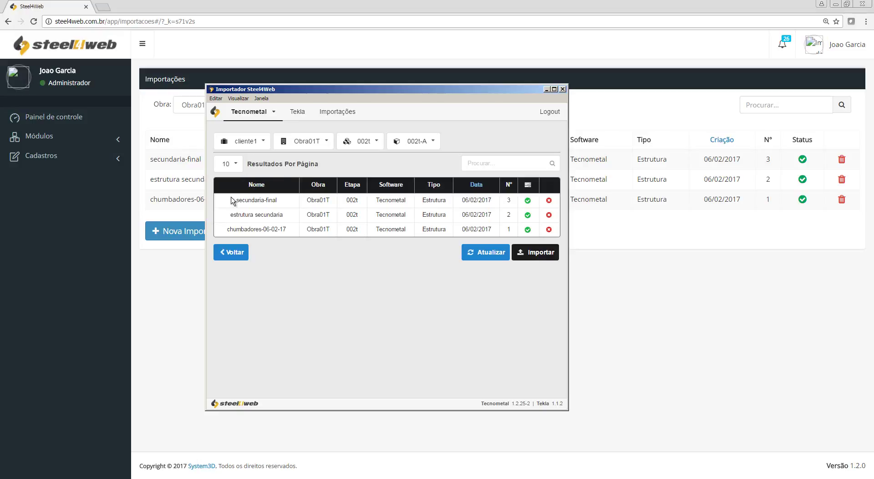
pyautogui.click(532, 258)
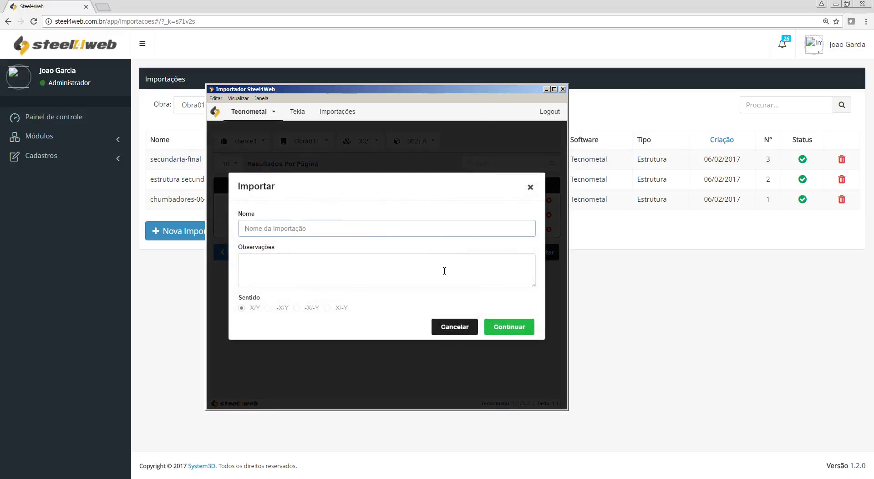
pyautogui.write('chumba')
pyautogui.click(518, 328)
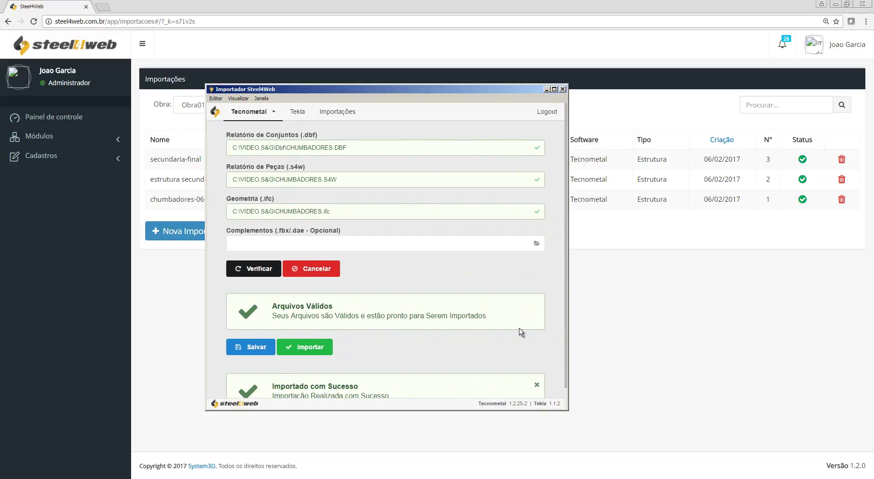
# Step: Refresh the importer's imports list to show chumba queued as import number 4
pyautogui.scroll(-1, 340, 382)
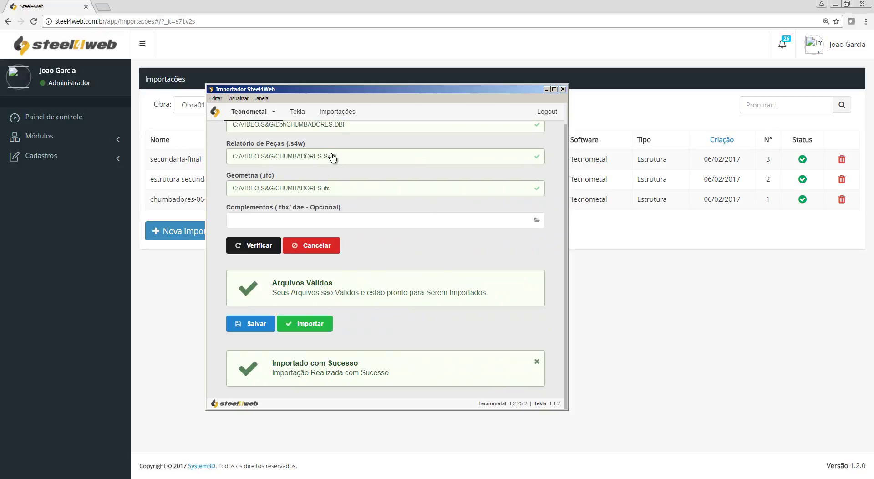
pyautogui.click(336, 113)
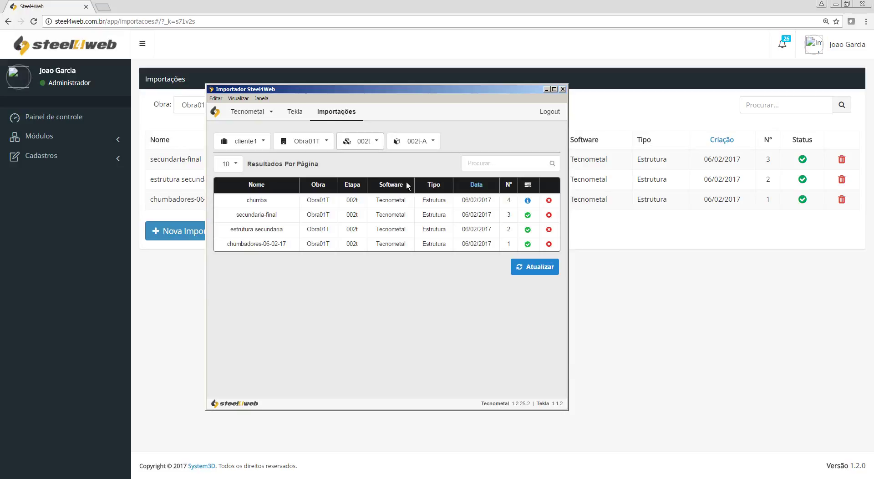
pyautogui.click(540, 270)
# Step: Refresh the web and importer imports lists, revealing that chumba failed processing
pyautogui.moveTo(528, 199)
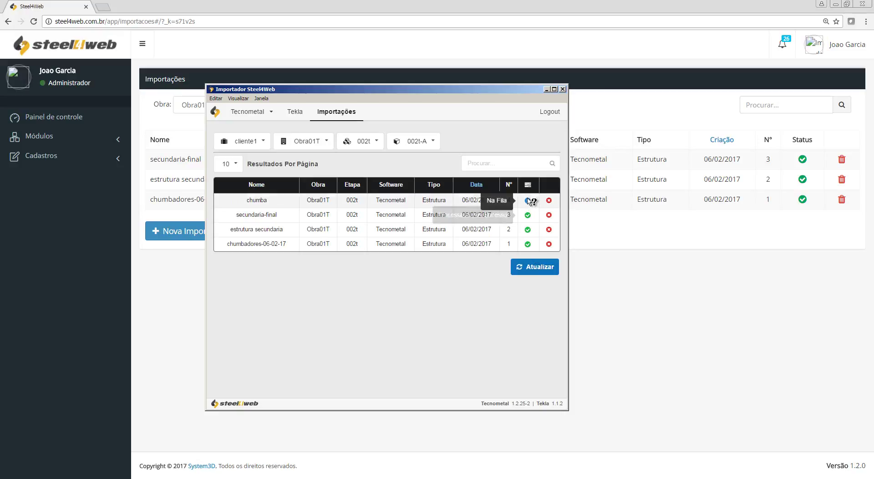
pyautogui.click(637, 258)
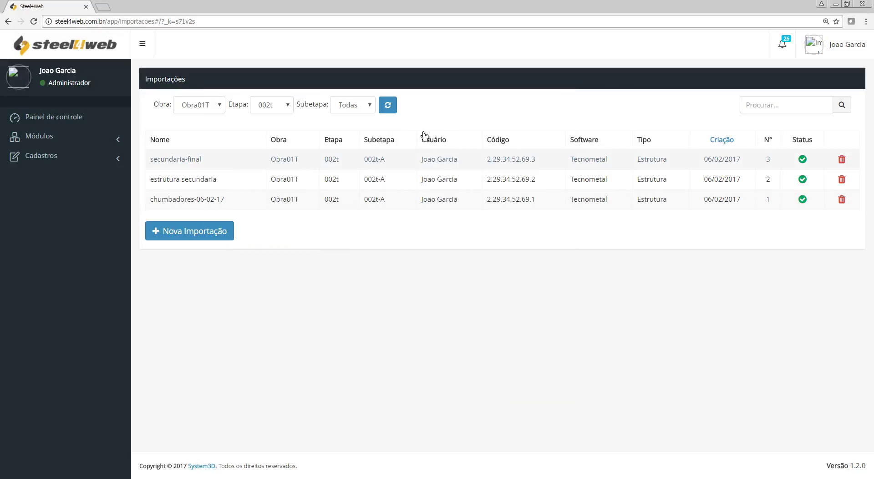
pyautogui.click(387, 105)
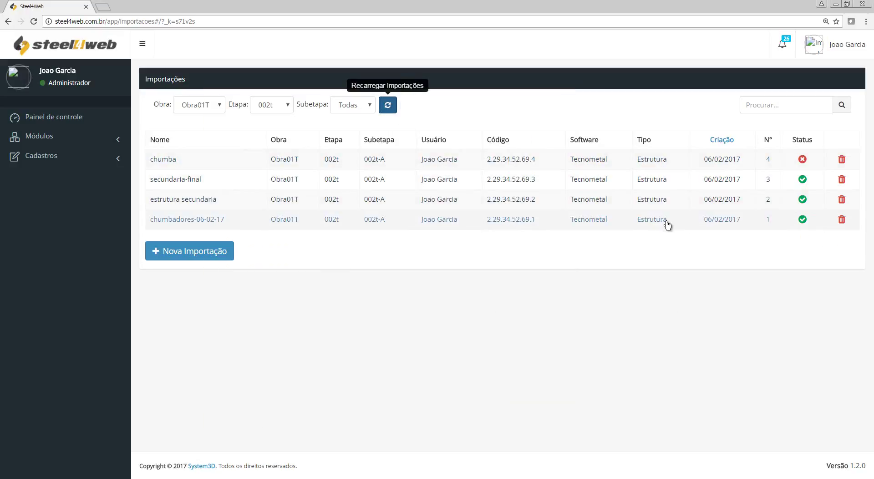
pyautogui.hotkey('alt', 'Tab')
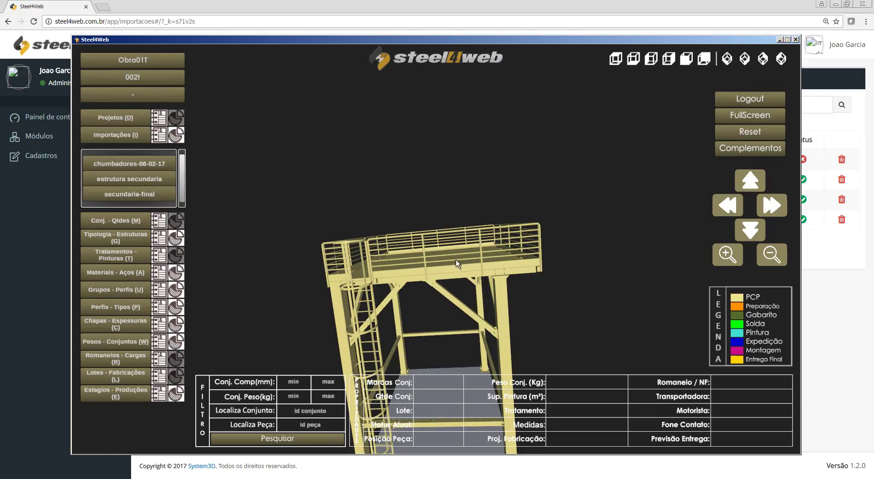
pyautogui.hotkey('alt', 'Tab')
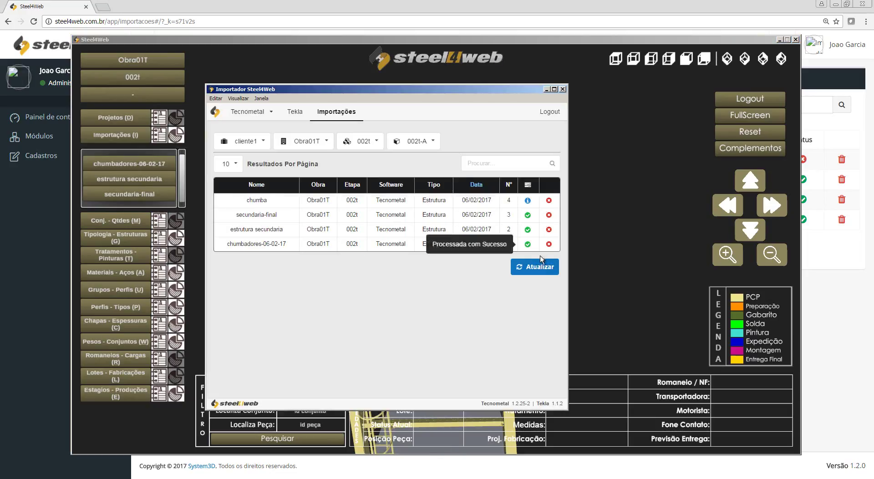
pyautogui.click(541, 268)
# Step: Return to the web imports page and open the failed chumba import's details
pyautogui.moveTo(528, 200)
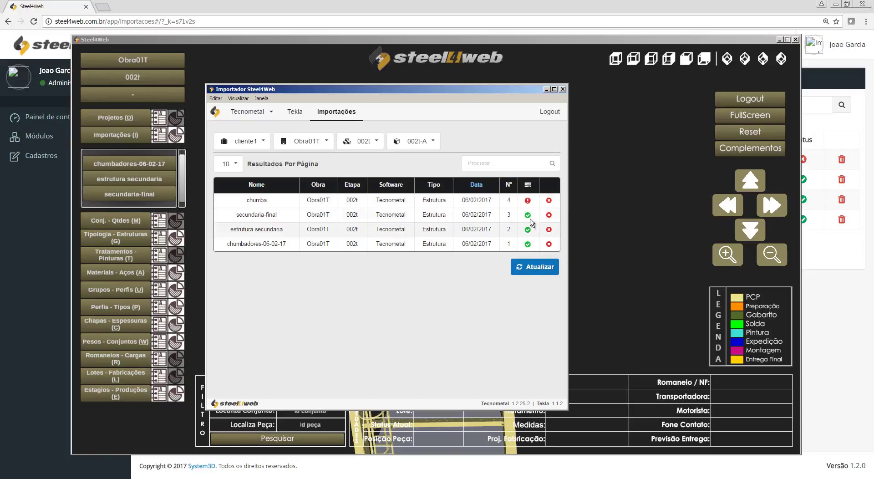
pyautogui.click(854, 305)
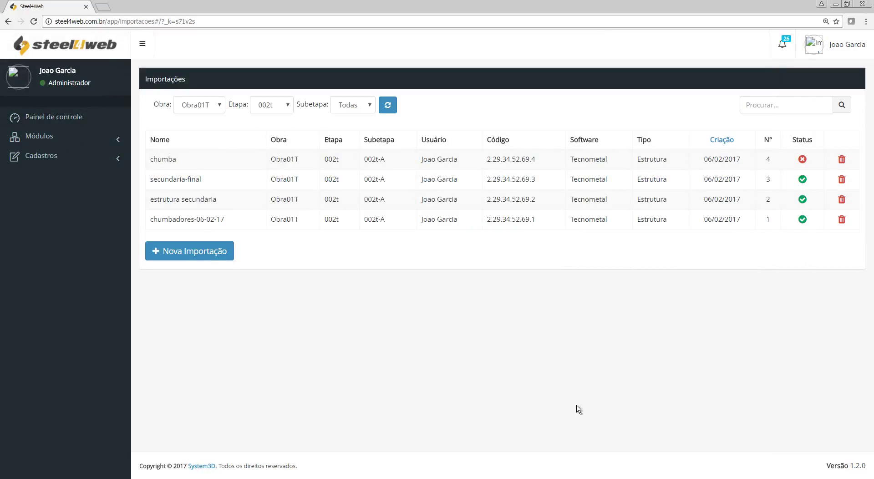
pyautogui.click(803, 160)
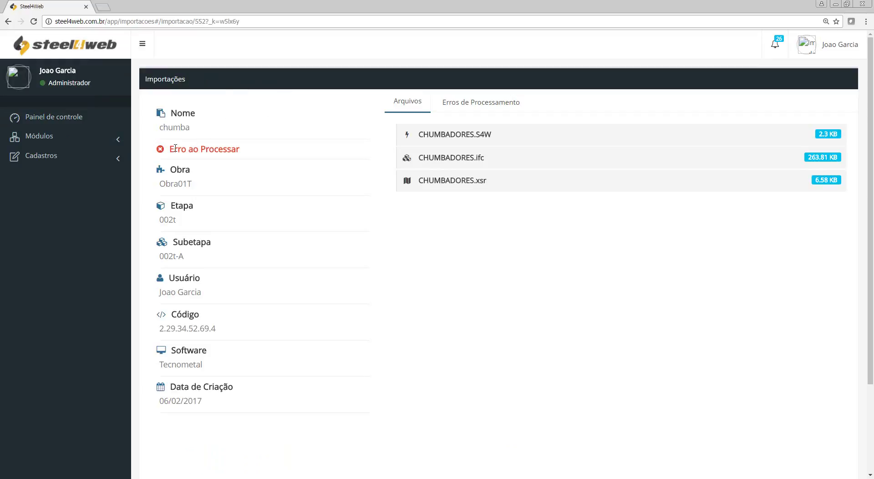
# Step: Open chumba's processing errors, which list sets already existing in the system
pyautogui.moveTo(175, 148); pyautogui.dragTo(247, 156)
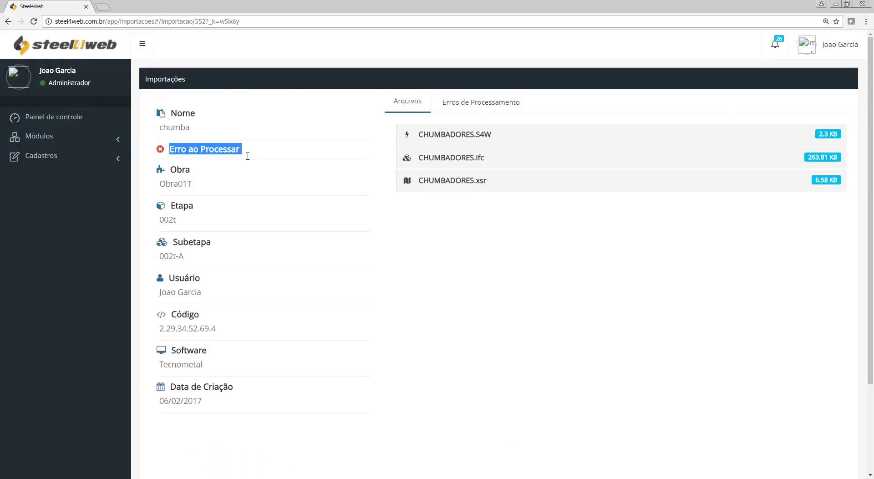
pyautogui.click(477, 107)
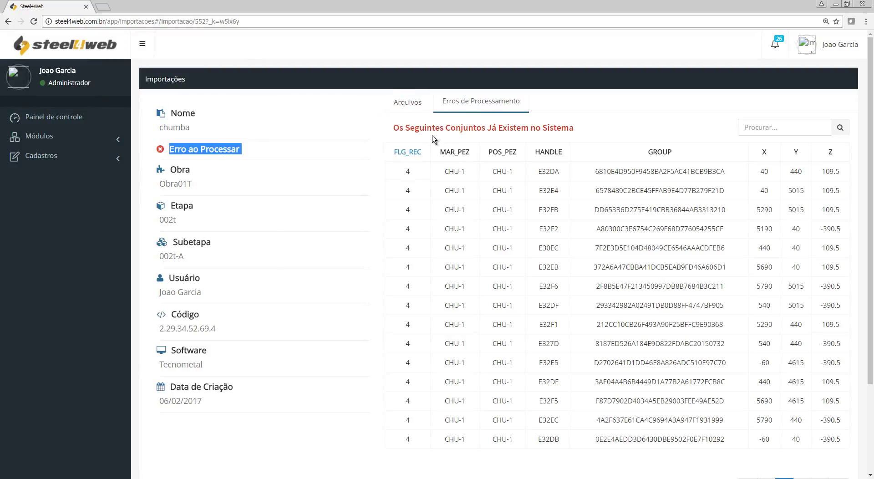
pyautogui.moveTo(445, 128); pyautogui.dragTo(576, 144)
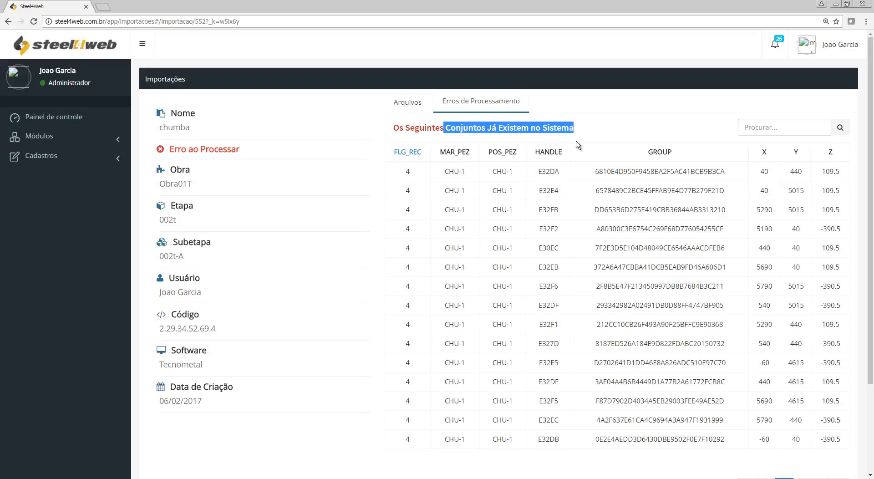
pyautogui.scroll(-3, 539, 192)
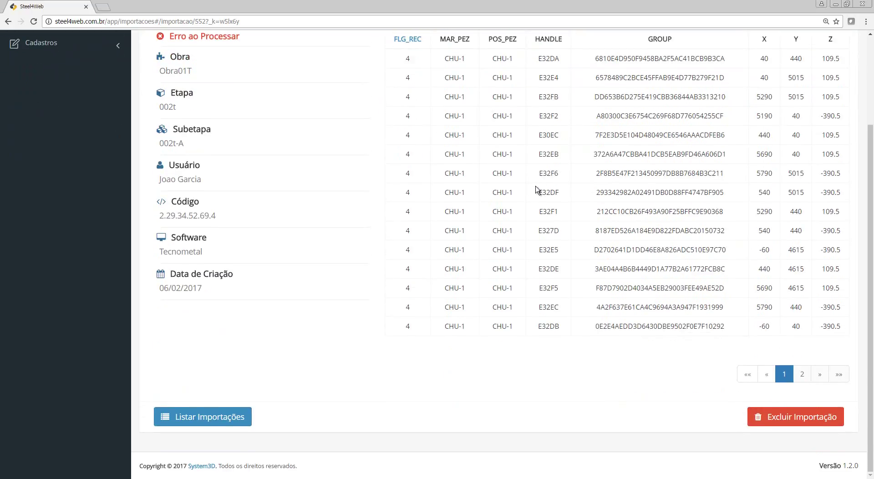
pyautogui.moveTo(458, 58); pyautogui.dragTo(487, 268)
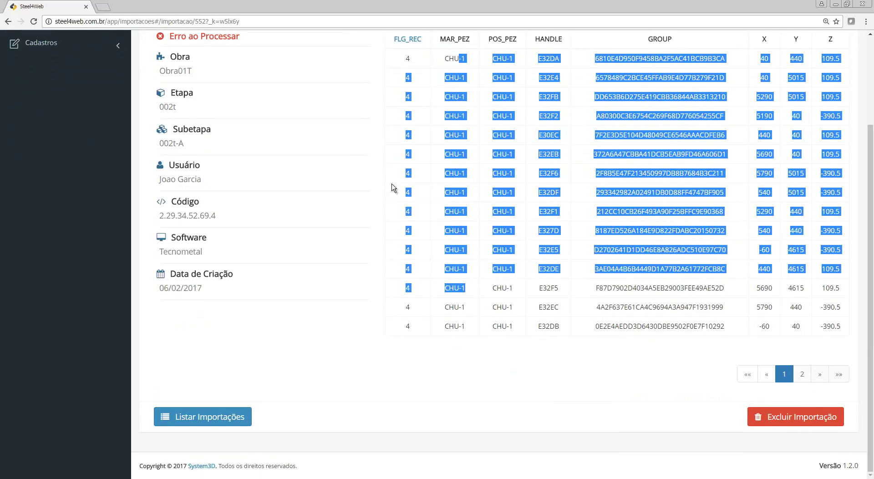
pyautogui.click(436, 249)
# Step: Go to the second page of processing errors, then bring up and orbit the 3D viewer
pyautogui.scroll(1, 520, 190)
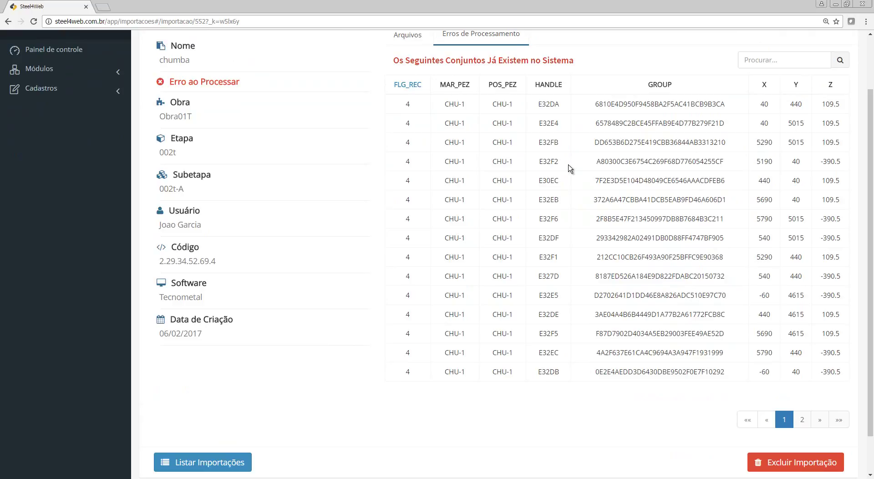
pyautogui.scroll(-1, 569, 168)
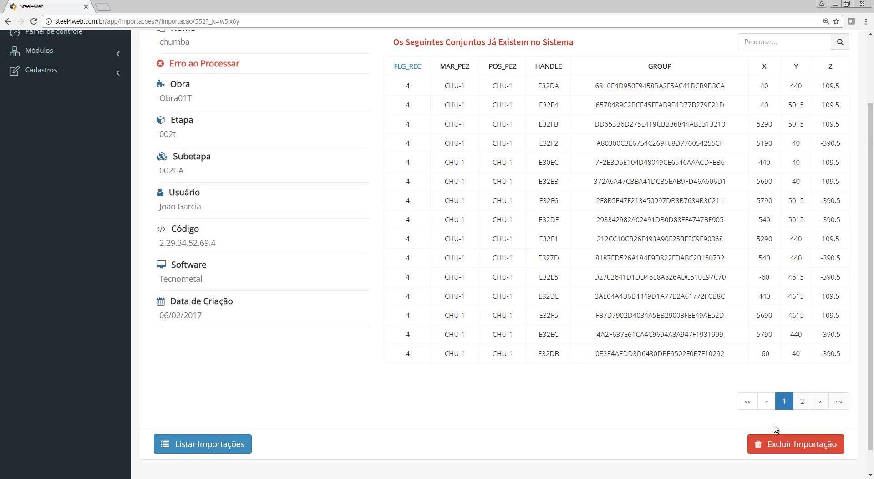
pyautogui.click(802, 401)
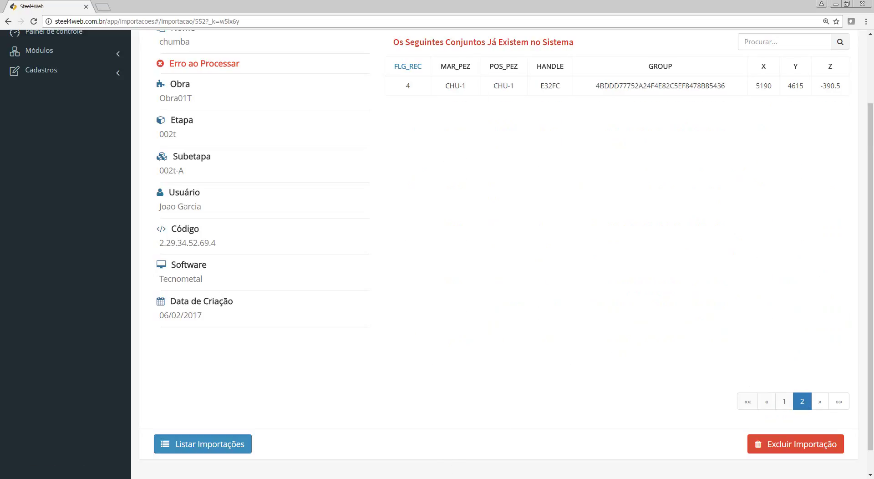
pyautogui.hotkey('alt', 'Tab')
pyautogui.moveTo(504, 315); pyautogui.dragTo(505, 110)
# Step: Orbit and zoom around the column feet to inspect the anchor bolts, then close the viewer
pyautogui.scroll(5, 533, 273)
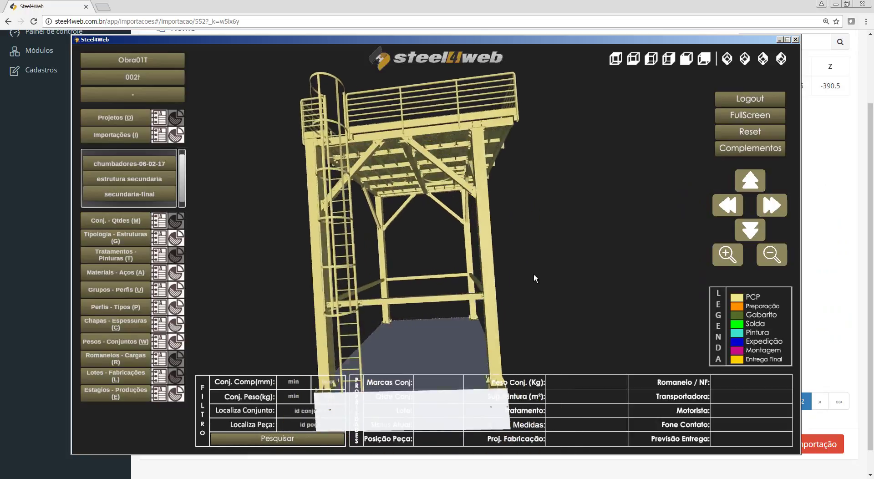
pyautogui.moveTo(534, 324); pyautogui.dragTo(475, 273)
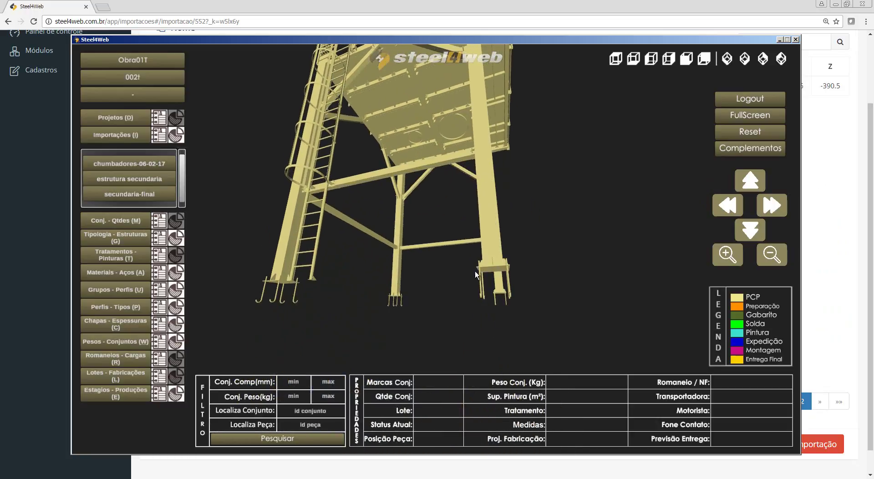
pyautogui.moveTo(383, 321); pyautogui.dragTo(549, 159)
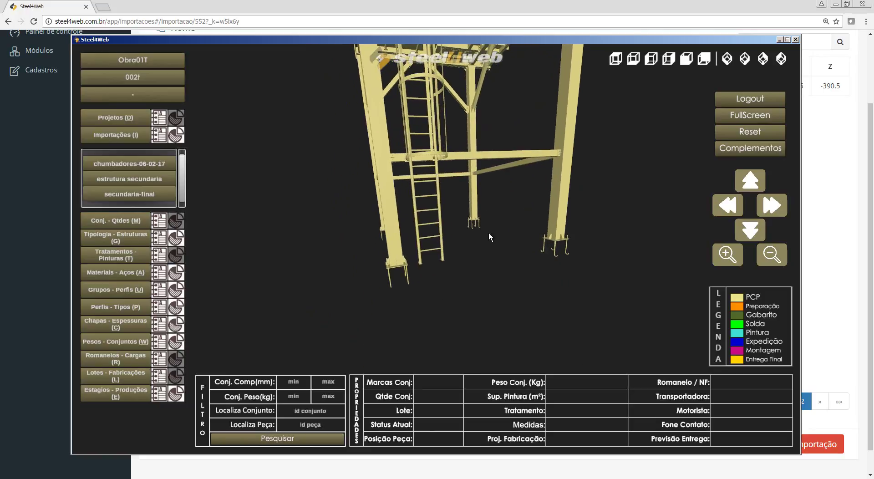
pyautogui.moveTo(489, 235); pyautogui.dragTo(427, 299)
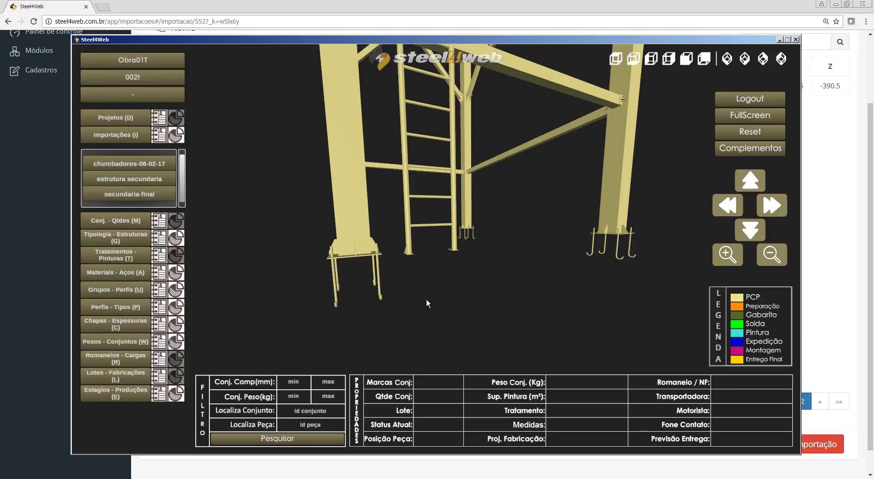
pyautogui.moveTo(423, 300)
pyautogui.mouseDown()
pyautogui.moveTo(434, 293)
pyautogui.moveTo(409, 298)
pyautogui.mouseUp()
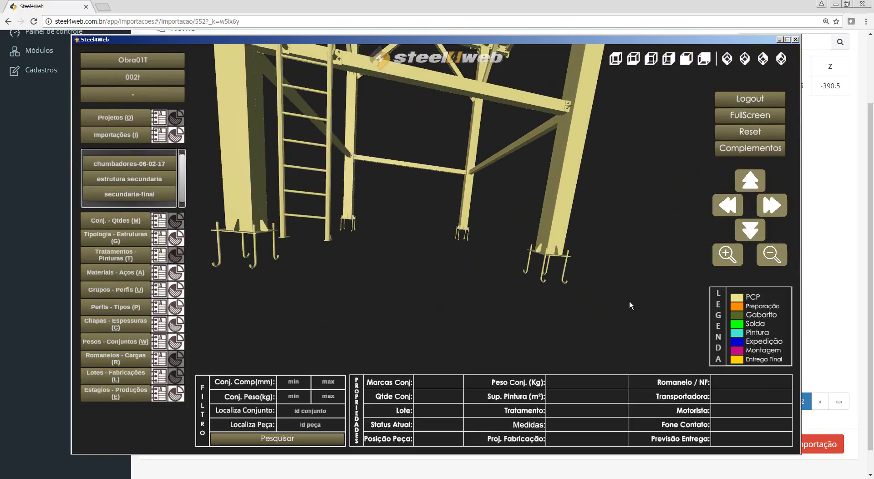
pyautogui.click(839, 270)
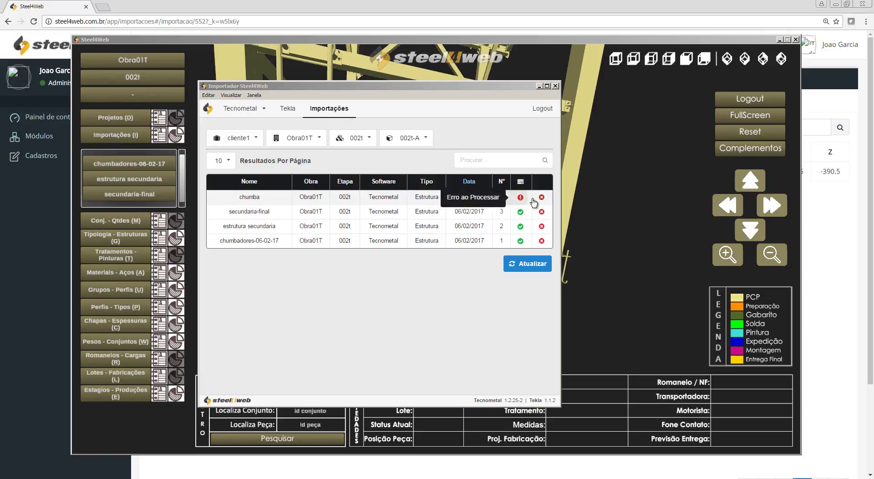
# Step: Close the importer and open Módulos > Importações to list imports across all works
pyautogui.moveTo(521, 198)
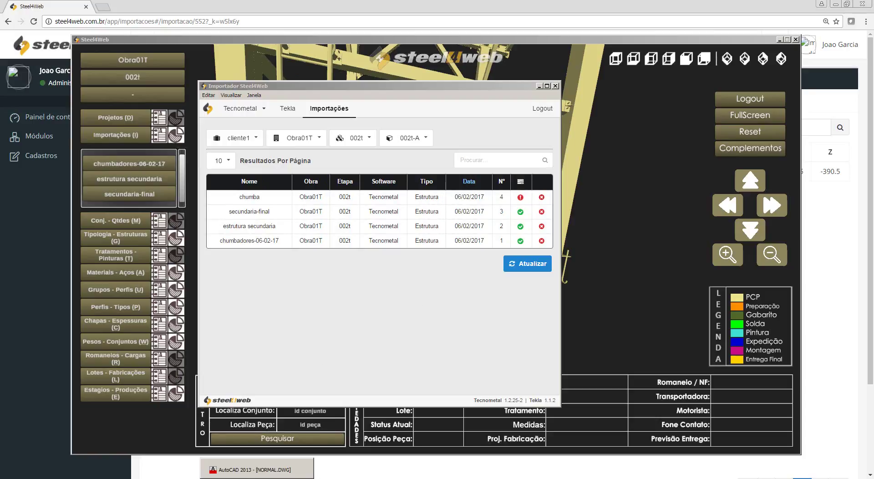
pyautogui.click(133, 469)
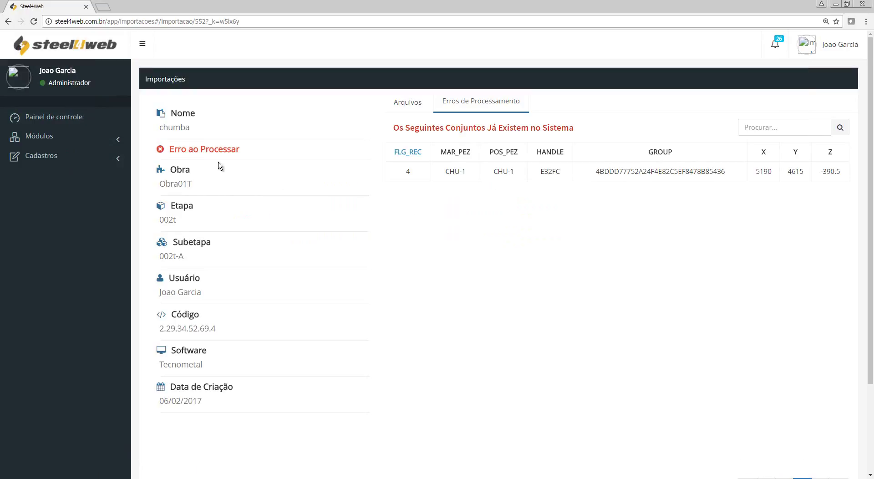
pyautogui.click(39, 135)
pyautogui.click(62, 176)
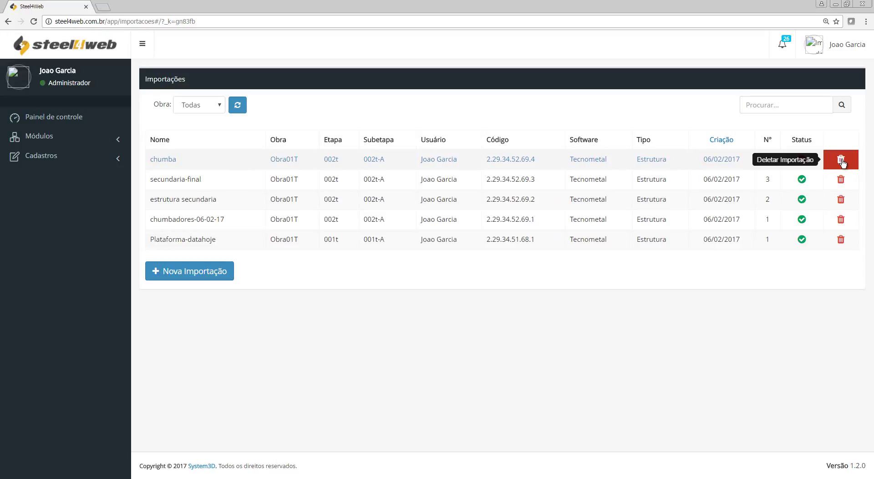
# Step: Delete the failed chumba import, confirming with the account password
pyautogui.click(841, 161)
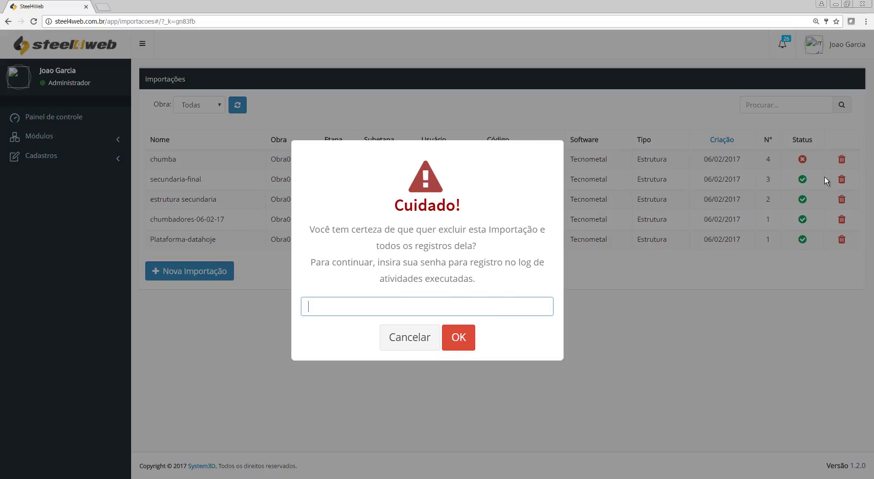
pyautogui.write('******')
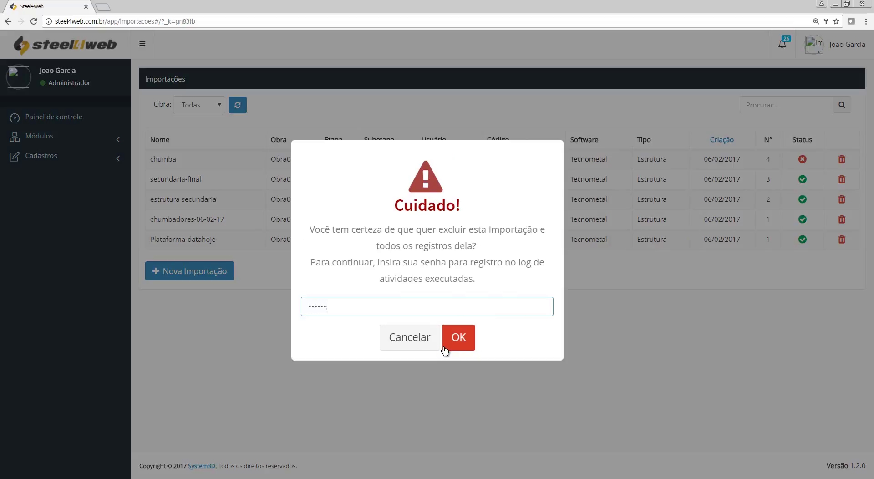
pyautogui.click(460, 334)
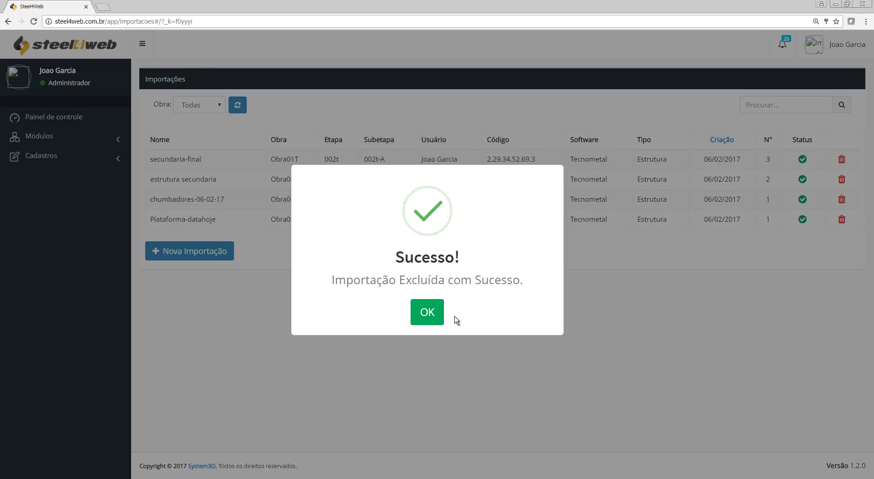
pyautogui.click(436, 318)
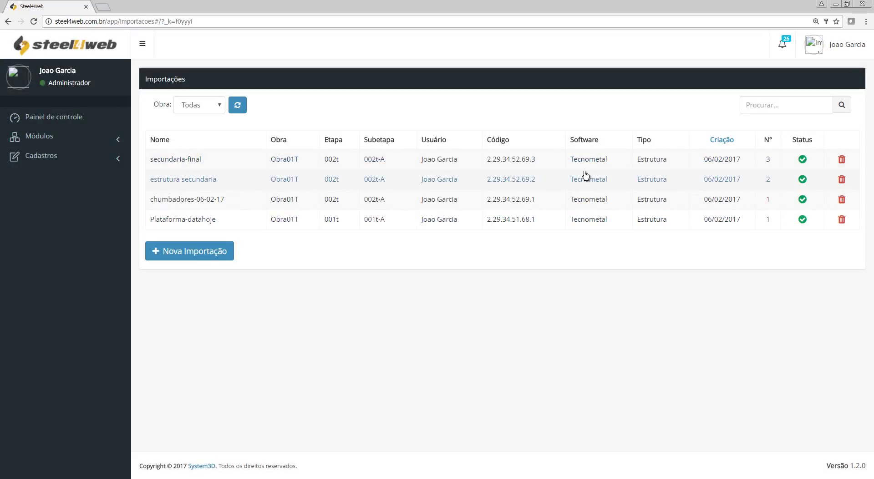